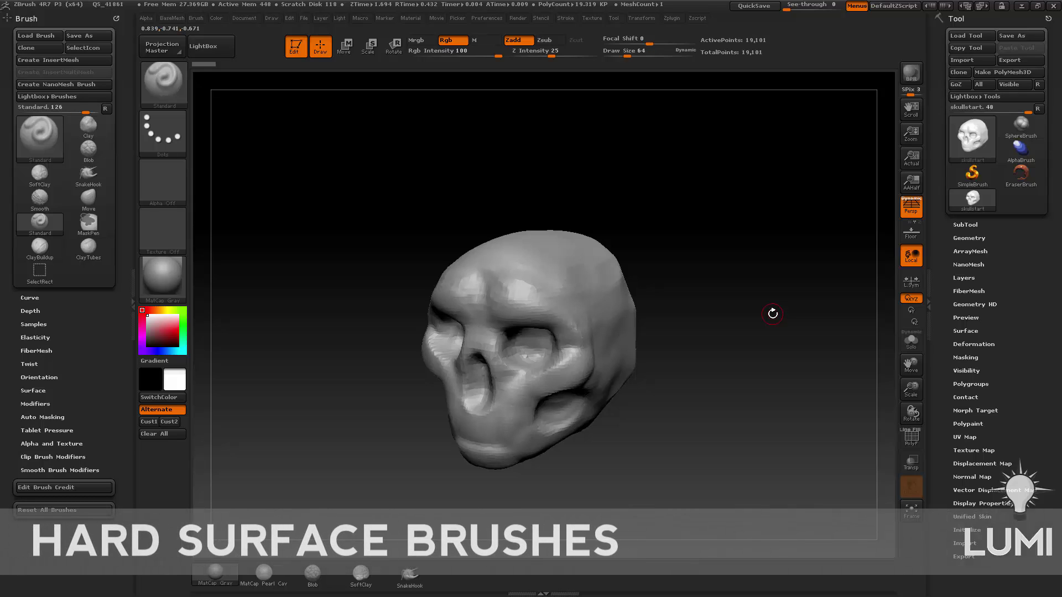
- Examine the rough skull model from several angles, with and without perspective
{"action": "left_click_drag", "start_coordinate": [686, 279], "coordinate": [749, 386]}
{"action": "mouse_move", "coordinate": [707, 242]}
{"action": "left_mouse_down"}
{"action": "mouse_move", "coordinate": [679, 249]}
{"action": "mouse_move", "coordinate": [691, 270]}
{"action": "mouse_move", "coordinate": [663, 311]}
{"action": "left_mouse_up"}
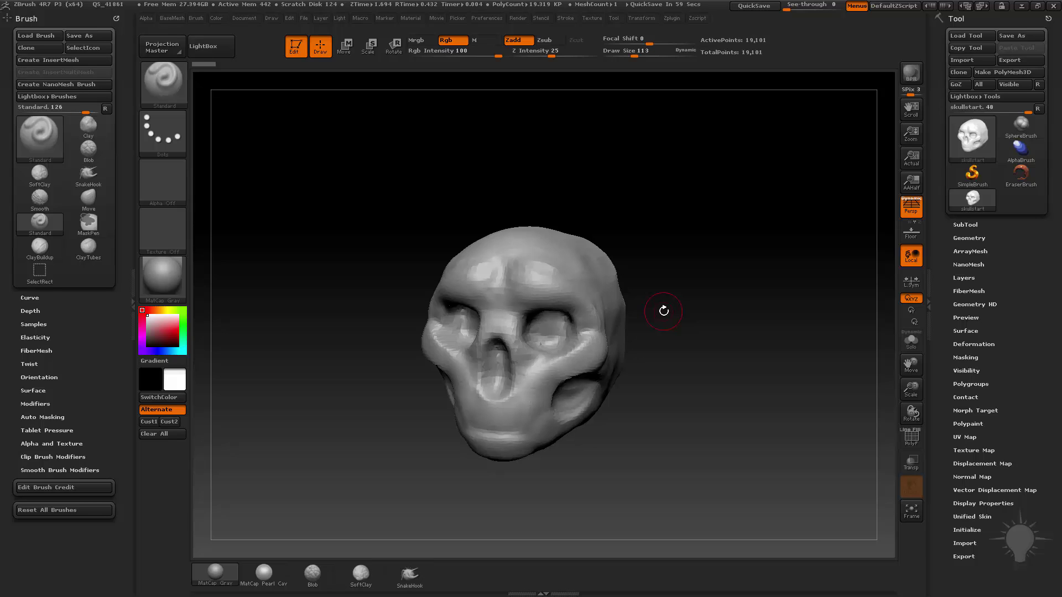
{"action": "left_click_drag", "start_coordinate": [708, 230], "coordinate": [846, 228]}
{"action": "left_click", "coordinate": [911, 215]}
{"action": "left_click", "coordinate": [911, 214]}
{"action": "left_click_drag", "start_coordinate": [848, 294], "coordinate": [406, 298]}
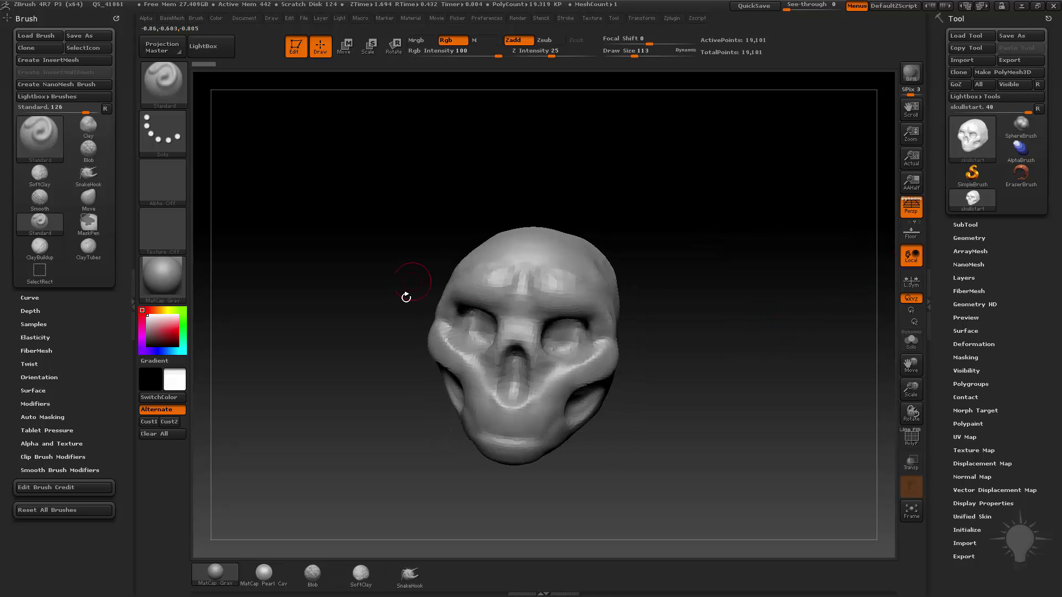
{"action": "left_click_drag", "start_coordinate": [739, 291], "coordinate": [251, 539]}
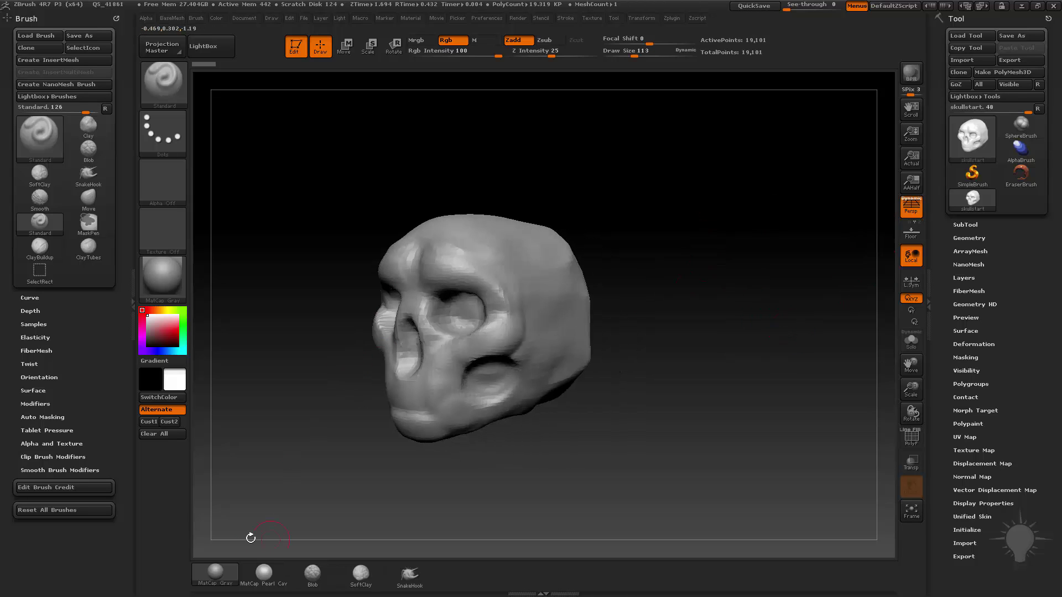
{"action": "mouse_move", "coordinate": [700, 262]}
{"action": "left_mouse_down"}
{"action": "mouse_move", "coordinate": [694, 232]}
{"action": "mouse_move", "coordinate": [669, 244]}
{"action": "mouse_move", "coordinate": [768, 268]}
{"action": "mouse_move", "coordinate": [658, 296]}
{"action": "left_mouse_up"}
- Select the Clay brush and build up the cheekbone area on the side of the skull at draw size 251
{"action": "key", "text": "s"}
{"action": "key", "text": "s"}
{"action": "key", "text": "b"}
{"action": "key", "text": "c"}
{"action": "key", "text": "l"}
{"action": "key", "text": "s"}
{"action": "left_click_drag", "start_coordinate": [534, 336], "coordinate": [546, 338]}
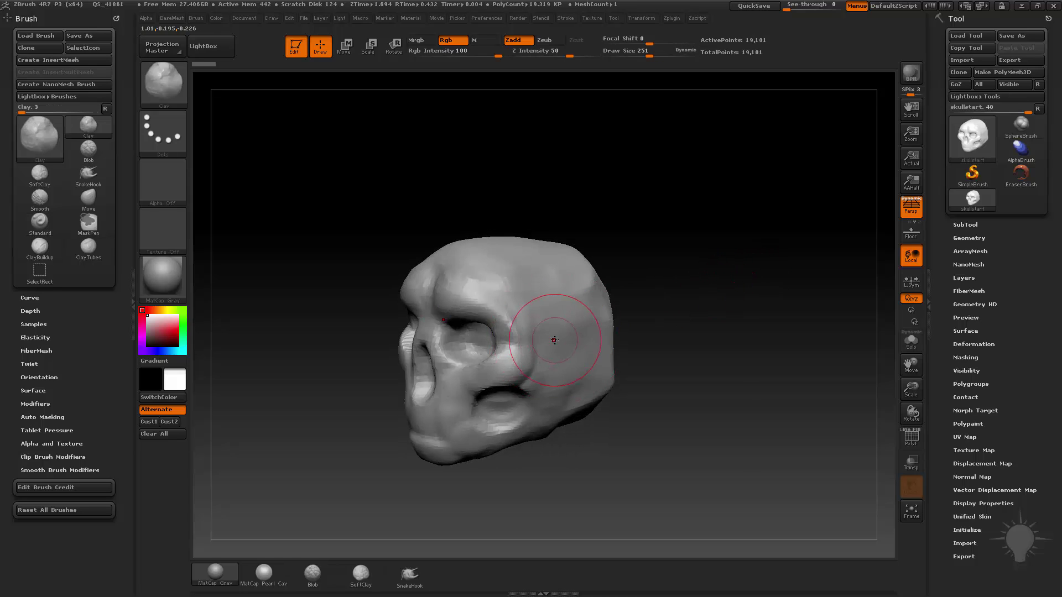
{"action": "mouse_move", "coordinate": [502, 374]}
{"action": "left_mouse_down"}
{"action": "mouse_move", "coordinate": [556, 343]}
{"action": "mouse_move", "coordinate": [522, 352]}
{"action": "mouse_move", "coordinate": [507, 380]}
{"action": "left_mouse_up"}
- Fill out the jaw below the cheekbone and nose with Clay strokes at draw size 181
{"action": "key", "text": "s"}
{"action": "left_click_drag", "start_coordinate": [473, 387], "coordinate": [452, 412]}
{"action": "key", "text": "s"}
{"action": "left_click_drag", "start_coordinate": [443, 404], "coordinate": [436, 437]}
{"action": "left_click_drag", "start_coordinate": [415, 486], "coordinate": [451, 478]}
{"action": "left_click_drag", "start_coordinate": [389, 404], "coordinate": [415, 434]}
{"action": "left_click_drag", "start_coordinate": [571, 372], "coordinate": [732, 364]}
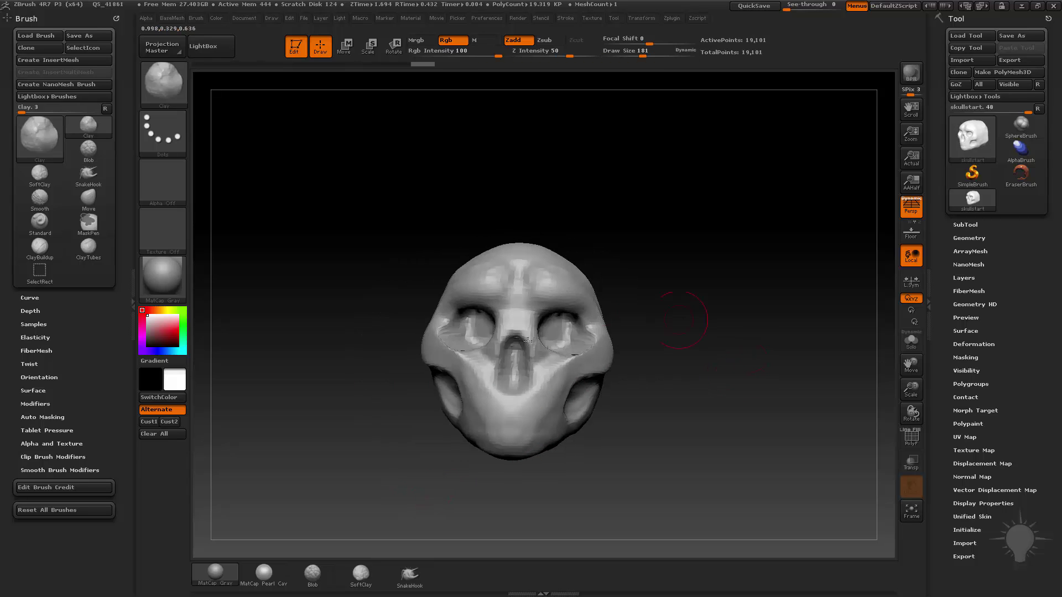
- Subdivide the skull mesh by one level
{"action": "mouse_move", "coordinate": [625, 391]}
{"action": "left_mouse_down"}
{"action": "mouse_move", "coordinate": [634, 396]}
{"action": "mouse_move", "coordinate": [620, 381]}
{"action": "left_mouse_up"}
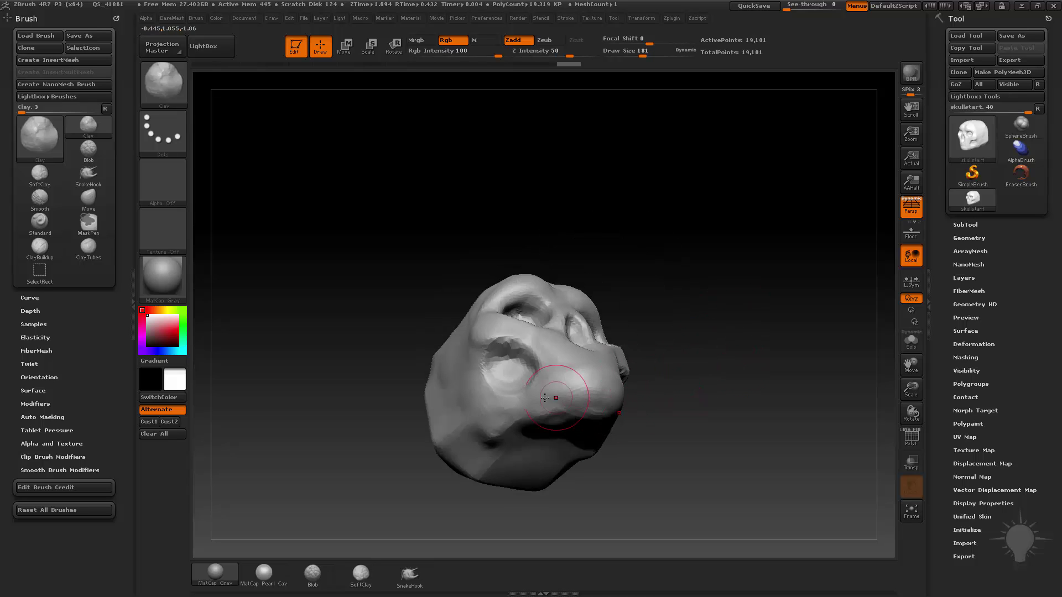
{"action": "key", "text": "ctrl+d"}
{"action": "mouse_move", "coordinate": [771, 408]}
{"action": "left_mouse_down"}
{"action": "mouse_move", "coordinate": [719, 351]}
{"action": "mouse_move", "coordinate": [754, 431]}
{"action": "mouse_move", "coordinate": [739, 398]}
{"action": "mouse_move", "coordinate": [764, 422]}
{"action": "left_mouse_up"}
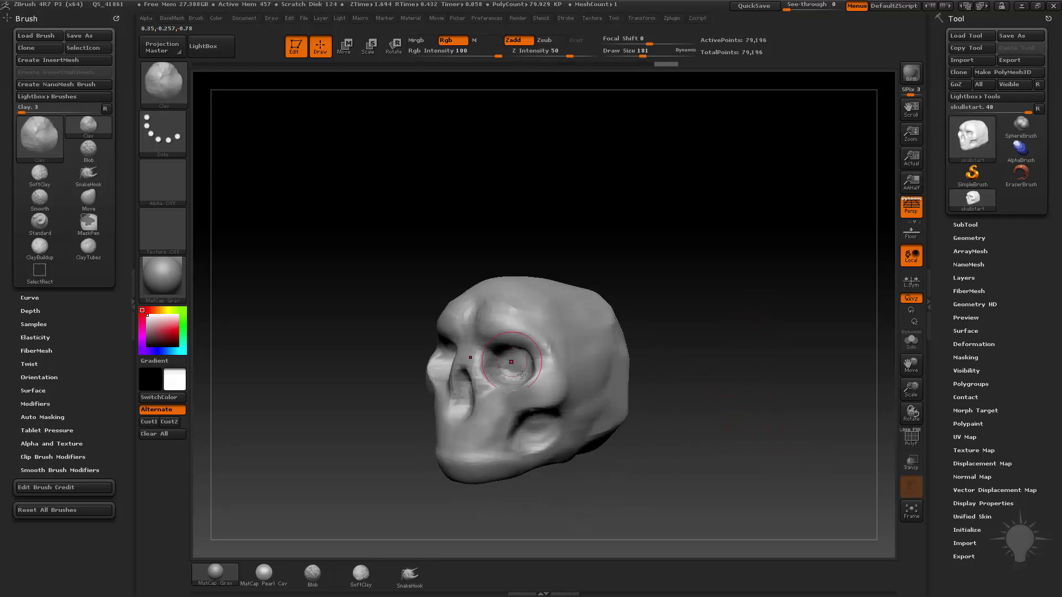
- Smooth the eye socket and the cheek beneath it, and remesh the skull
{"action": "left_click_drag", "start_coordinate": [520, 360], "coordinate": [508, 397], "text": "shift"}
{"action": "left_click_drag", "start_coordinate": [711, 401], "coordinate": [735, 434], "text": "ctrl"}
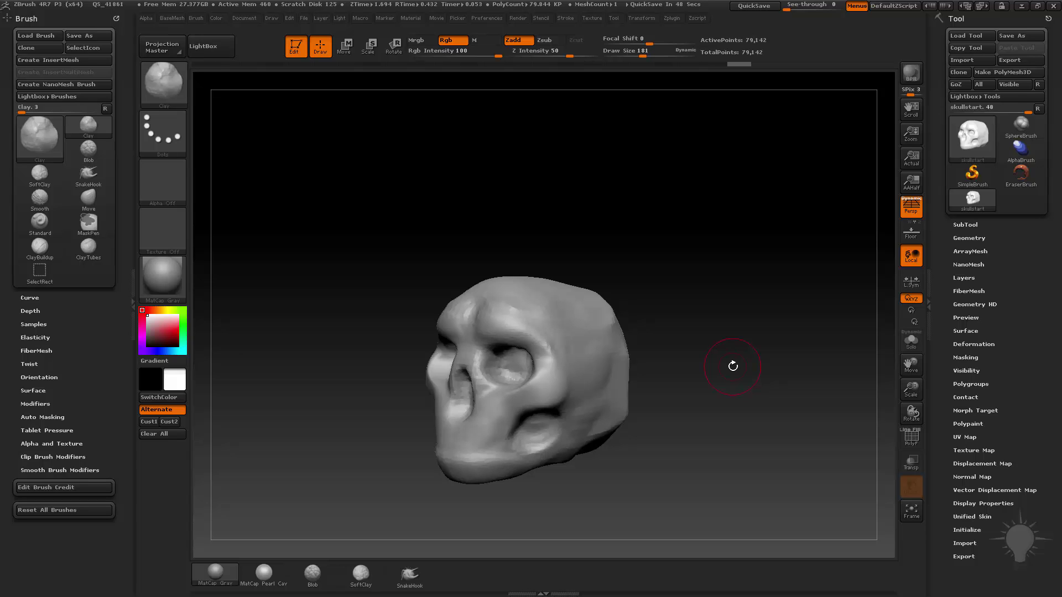
- Select the TrimDynamic brush for flattening the skull's surfaces
{"action": "left_click_drag", "start_coordinate": [734, 215], "coordinate": [686, 392]}
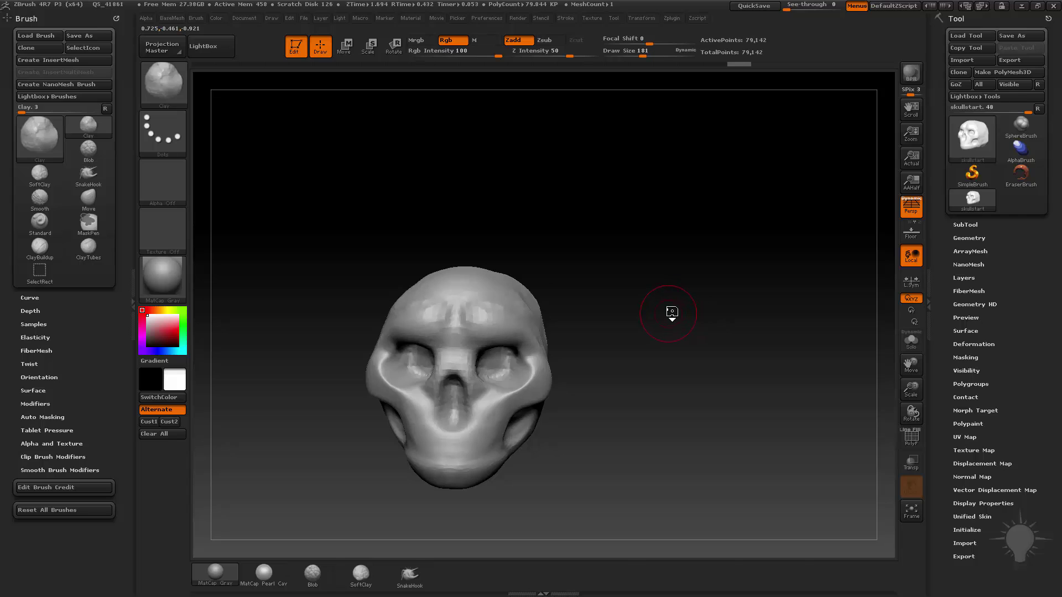
{"action": "key", "text": "b"}
{"action": "key", "text": "t"}
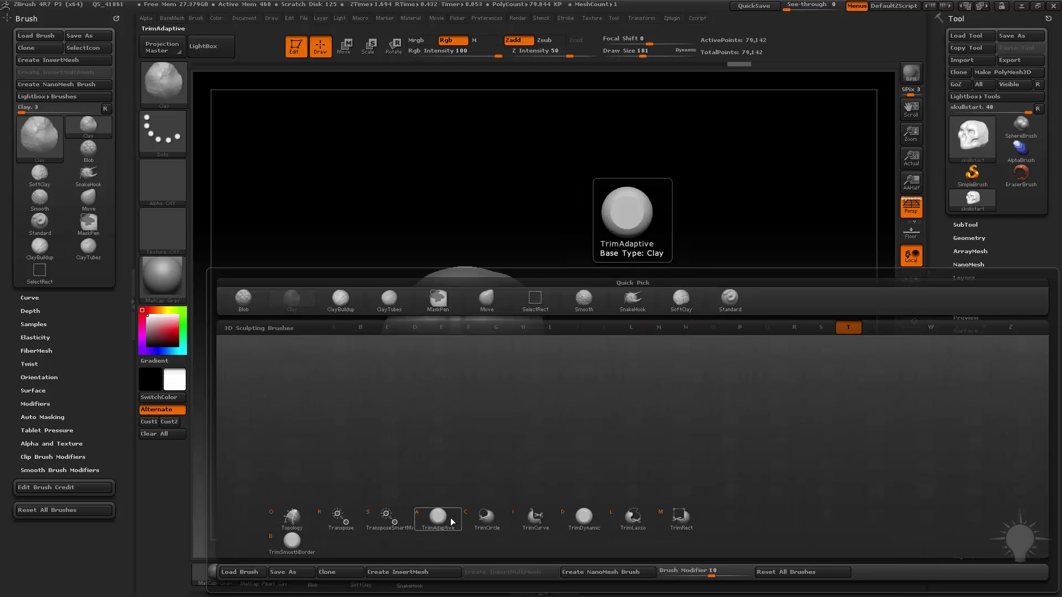
{"action": "left_click", "coordinate": [583, 519]}
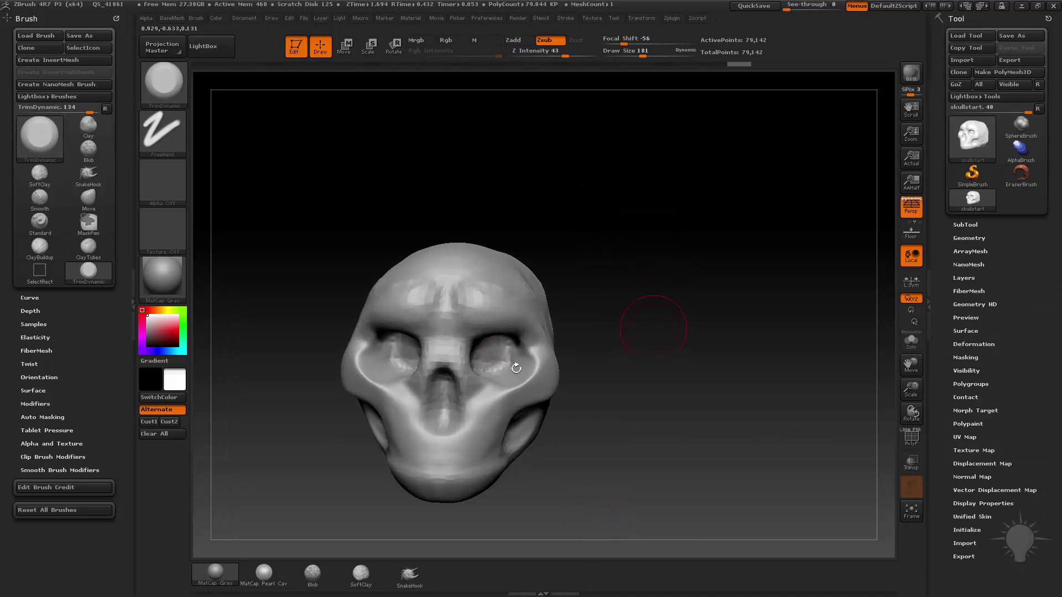
- Try a TrimDynamic stroke along the cheekbone beside the eye socket
{"action": "left_click_drag", "start_coordinate": [580, 217], "coordinate": [649, 276]}
{"action": "key", "text": "s"}
{"action": "mouse_move", "coordinate": [530, 332]}
{"action": "left_mouse_down"}
{"action": "mouse_move", "coordinate": [528, 318]}
{"action": "mouse_move", "coordinate": [503, 337]}
{"action": "mouse_move", "coordinate": [534, 317]}
{"action": "mouse_move", "coordinate": [496, 338]}
{"action": "left_mouse_up"}
{"action": "key", "text": "ctrl"}
{"action": "key", "text": "ctrl+z"}
- Set the draw size to 101 and flatten the cheekbone rim around and below the eye socket with TrimDynamic
{"action": "key", "text": "s"}
{"action": "key", "text": "ctrl+z"}
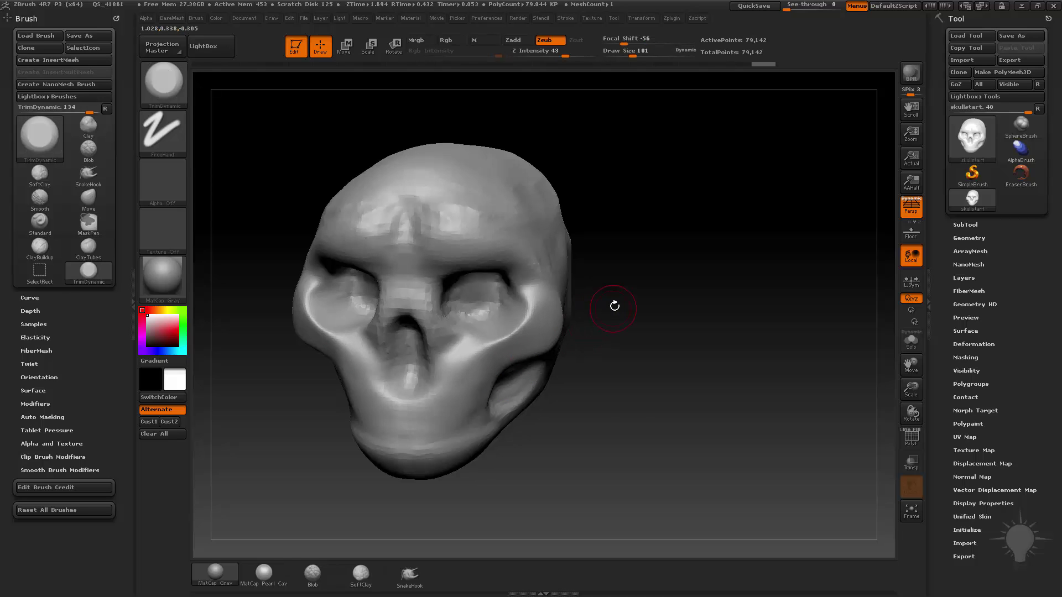
{"action": "left_click_drag", "start_coordinate": [614, 306], "coordinate": [648, 308]}
{"action": "left_click_drag", "start_coordinate": [530, 319], "coordinate": [504, 337]}
{"action": "left_click_drag", "start_coordinate": [600, 366], "coordinate": [587, 310]}
{"action": "left_click_drag", "start_coordinate": [495, 340], "coordinate": [453, 375]}
{"action": "left_click_drag", "start_coordinate": [638, 328], "coordinate": [630, 354], "text": "alt"}
- Turn off LazyMouse for the TrimDynamic brush
{"action": "left_click", "coordinate": [565, 18]}
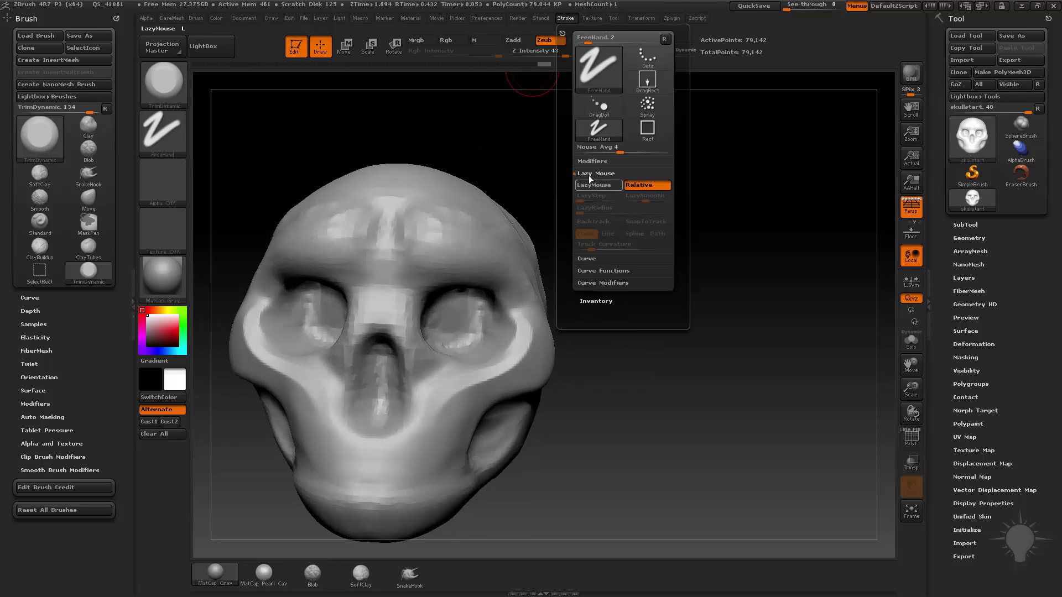
{"action": "left_click", "coordinate": [598, 184]}
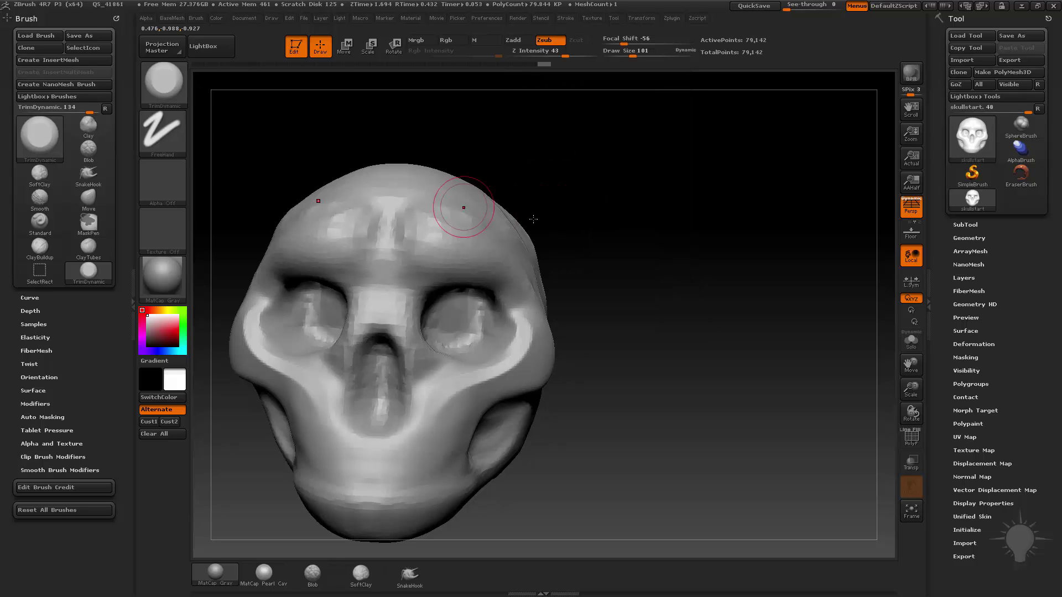
{"action": "mouse_move", "coordinate": [621, 199]}
{"action": "left_mouse_down"}
{"action": "mouse_move", "coordinate": [529, 313]}
{"action": "mouse_move", "coordinate": [502, 366]}
{"action": "left_mouse_up"}
{"action": "left_click_drag", "start_coordinate": [689, 283], "coordinate": [684, 282]}
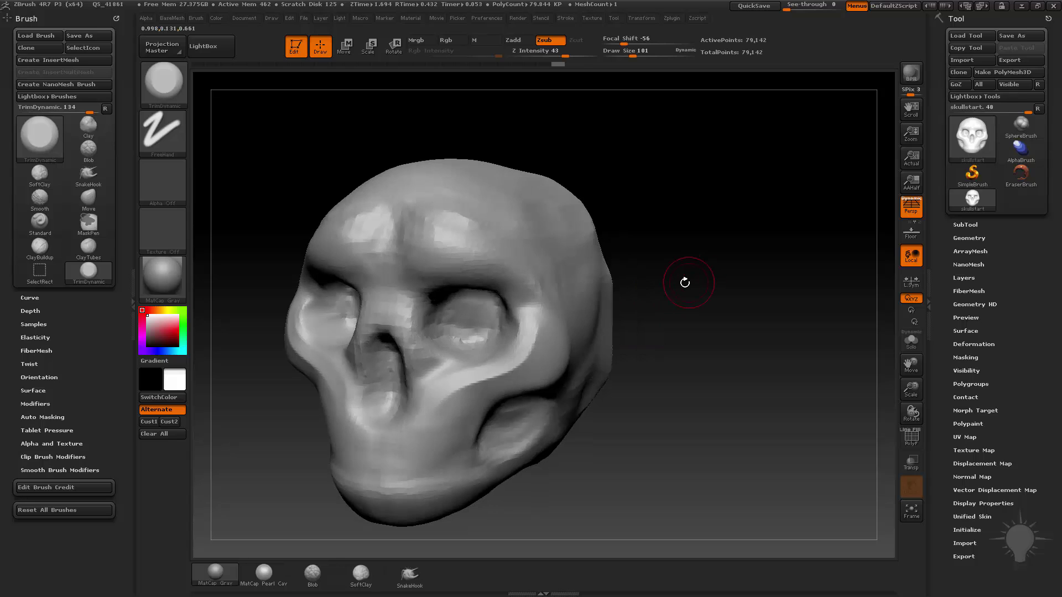
- Turn on LazyMouse for the TrimDynamic brush and raise its LazyRadius to about the middle of the range
{"action": "left_click", "coordinate": [565, 17]}
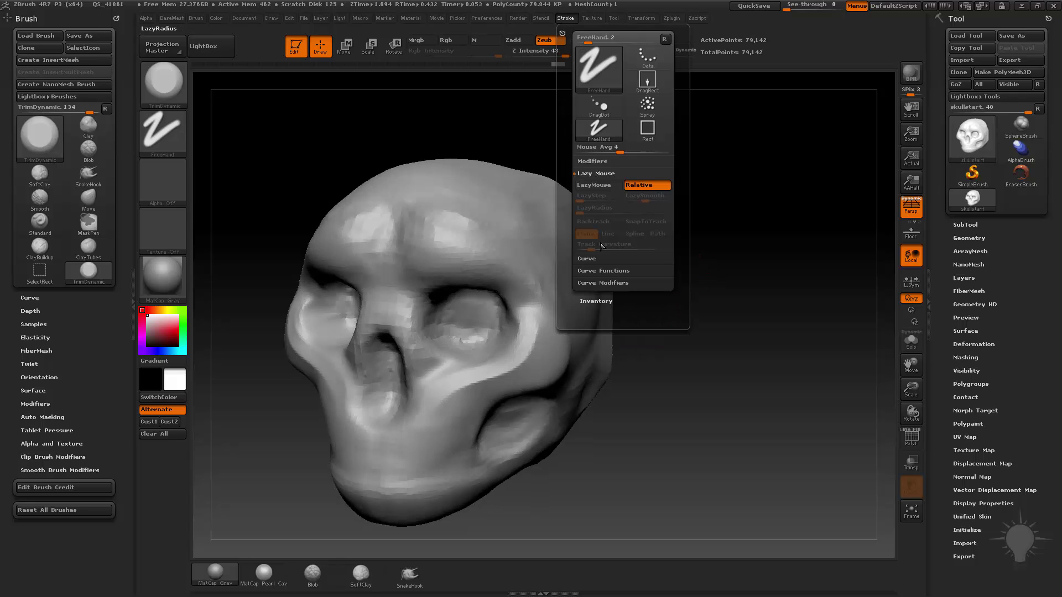
{"action": "left_click", "coordinate": [592, 173]}
{"action": "left_click", "coordinate": [593, 173]}
{"action": "left_click", "coordinate": [593, 185]}
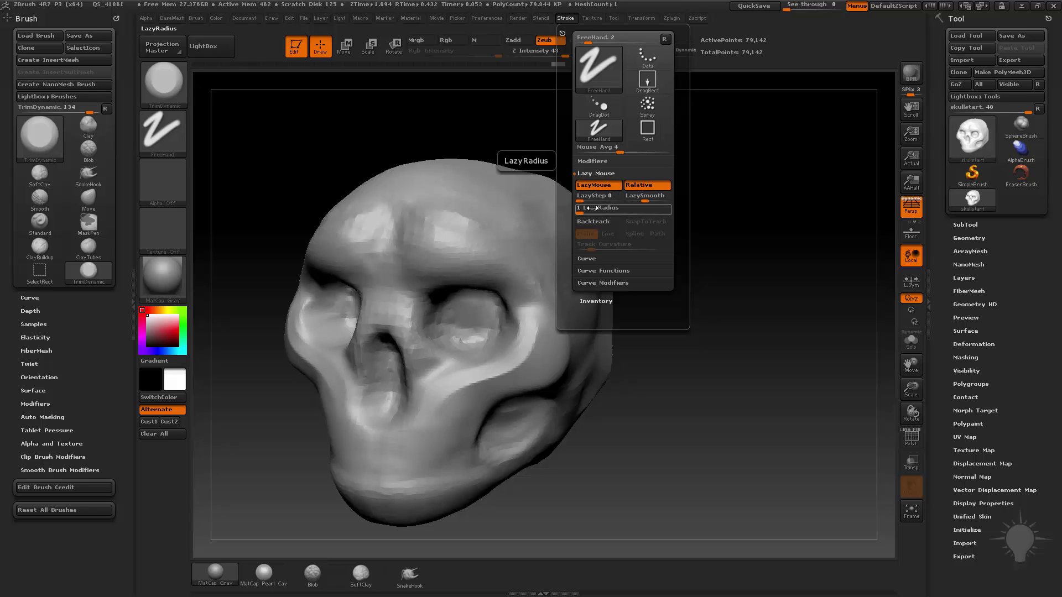
{"action": "left_click", "coordinate": [618, 210]}
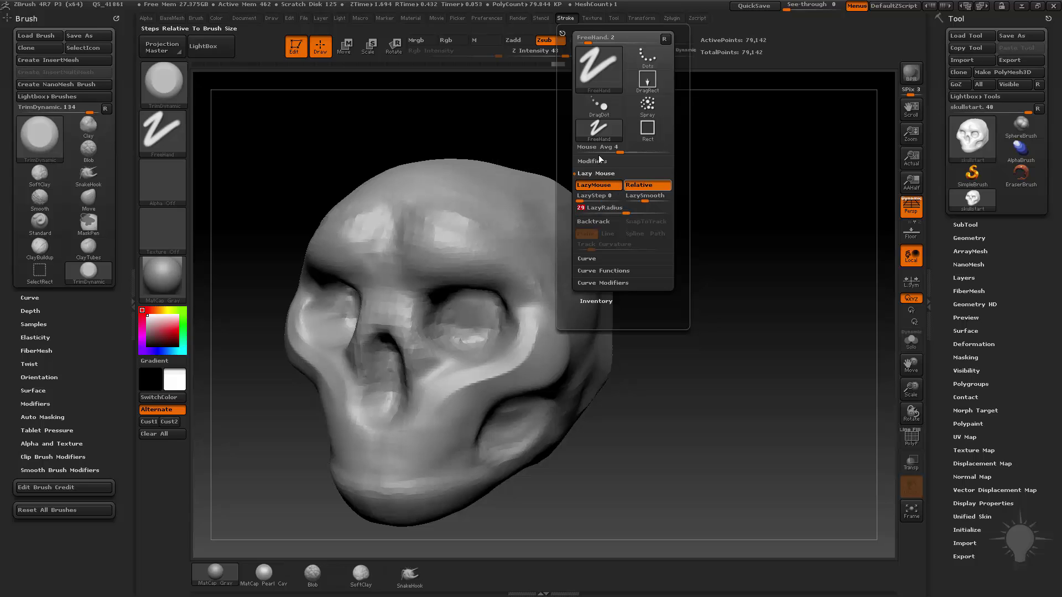
- Make long TrimDynamic strokes along the cheekbone and across the brow above the eye socket
{"action": "mouse_move", "coordinate": [528, 313]}
{"action": "left_mouse_down"}
{"action": "mouse_move", "coordinate": [526, 345]}
{"action": "mouse_move", "coordinate": [430, 409]}
{"action": "left_mouse_up"}
{"action": "mouse_move", "coordinate": [657, 315]}
{"action": "left_mouse_down", "text": "alt"}
{"action": "mouse_move", "coordinate": [640, 353]}
{"action": "mouse_move", "coordinate": [656, 361]}
{"action": "left_mouse_up", "text": "alt"}
{"action": "mouse_move", "coordinate": [416, 302]}
{"action": "left_mouse_down"}
{"action": "mouse_move", "coordinate": [487, 310]}
{"action": "mouse_move", "coordinate": [514, 327]}
{"action": "mouse_move", "coordinate": [477, 301]}
{"action": "mouse_move", "coordinate": [522, 316]}
{"action": "left_mouse_up"}
{"action": "mouse_move", "coordinate": [407, 276]}
{"action": "left_mouse_down"}
{"action": "mouse_move", "coordinate": [577, 336]}
{"action": "mouse_move", "coordinate": [445, 360]}
{"action": "mouse_move", "coordinate": [601, 356]}
{"action": "left_mouse_up"}
- Switch to the Standard brush and smooth the forehead bumps above the eye sockets
{"action": "key", "text": "b"}
{"action": "key", "text": "s"}
{"action": "key", "text": "t"}
{"action": "mouse_move", "coordinate": [411, 292]}
{"action": "left_mouse_down", "text": "shift"}
{"action": "mouse_move", "coordinate": [435, 293]}
{"action": "mouse_move", "coordinate": [401, 285]}
{"action": "left_mouse_up", "text": "shift"}
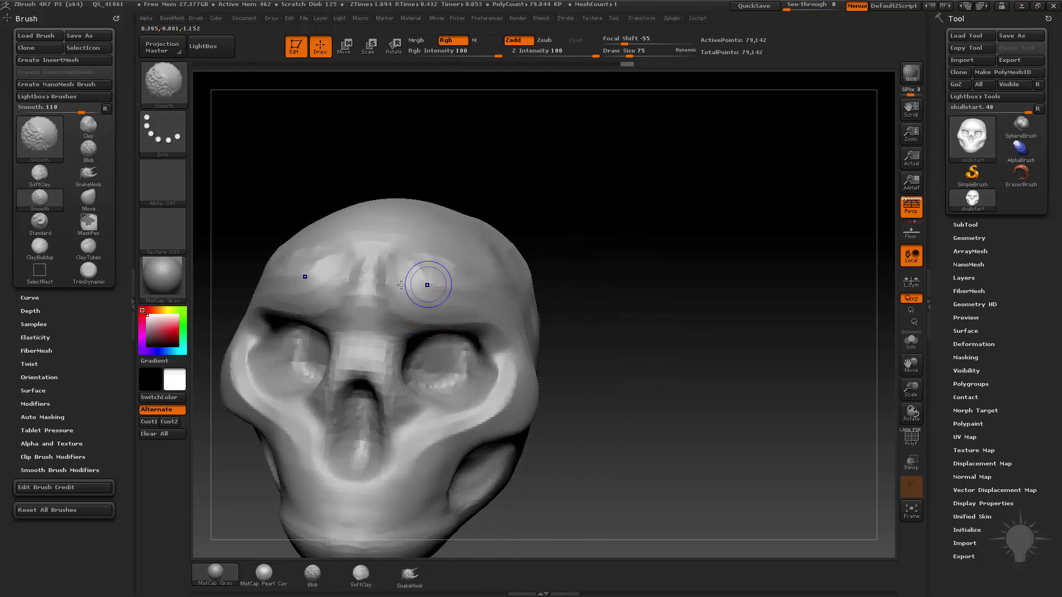
{"action": "left_click_drag", "start_coordinate": [636, 354], "coordinate": [523, 357]}
{"action": "mouse_move", "coordinate": [744, 383]}
{"action": "left_mouse_down", "text": "alt"}
{"action": "mouse_move", "coordinate": [757, 306]}
{"action": "mouse_move", "coordinate": [775, 310]}
{"action": "left_mouse_up", "text": "alt"}
{"action": "left_click_drag", "start_coordinate": [551, 314], "coordinate": [551, 305], "text": "shift"}
{"action": "mouse_move", "coordinate": [739, 308]}
{"action": "left_mouse_down", "text": "shift"}
{"action": "mouse_move", "coordinate": [782, 441]}
{"action": "mouse_move", "coordinate": [716, 383]}
{"action": "left_mouse_up", "text": "shift"}
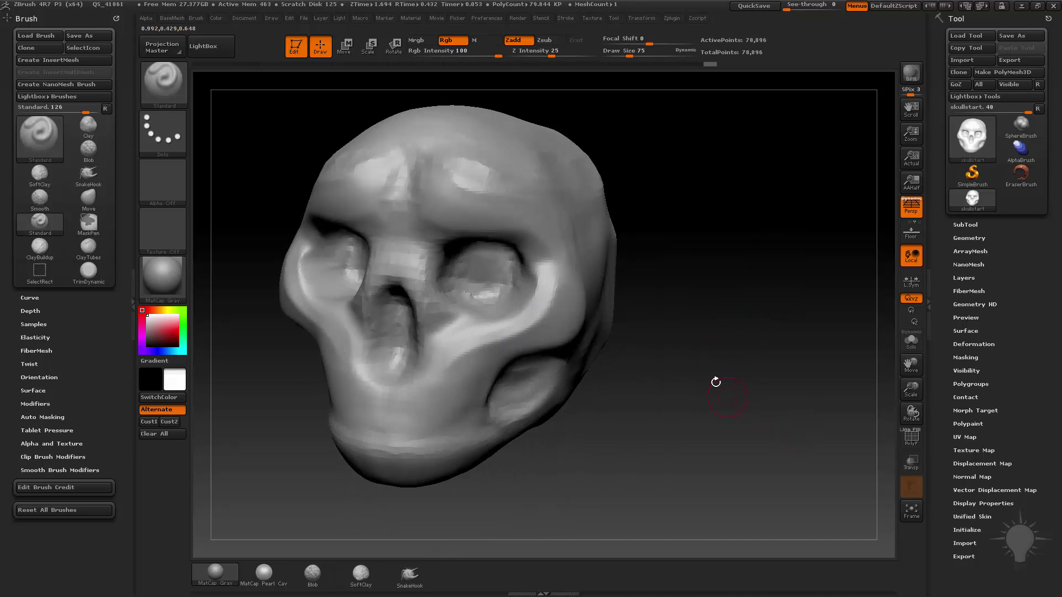
- Switch back to the TrimDynamic brush
{"action": "key", "text": "b"}
{"action": "key", "text": "t"}
{"action": "key", "text": "d"}
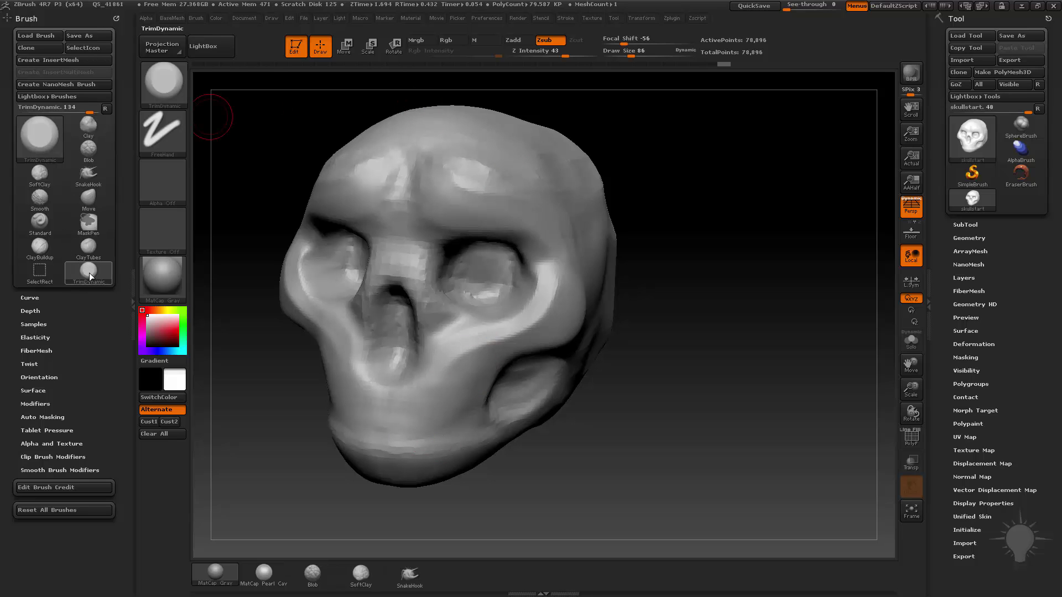
{"action": "key", "text": "b"}
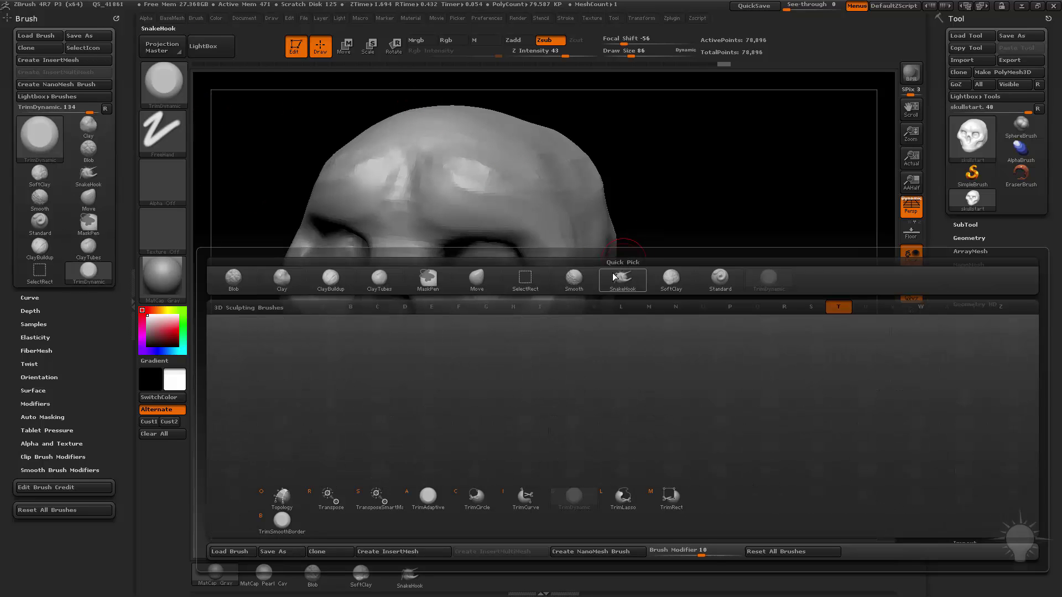
{"action": "key", "text": "b"}
{"action": "key", "text": "t"}
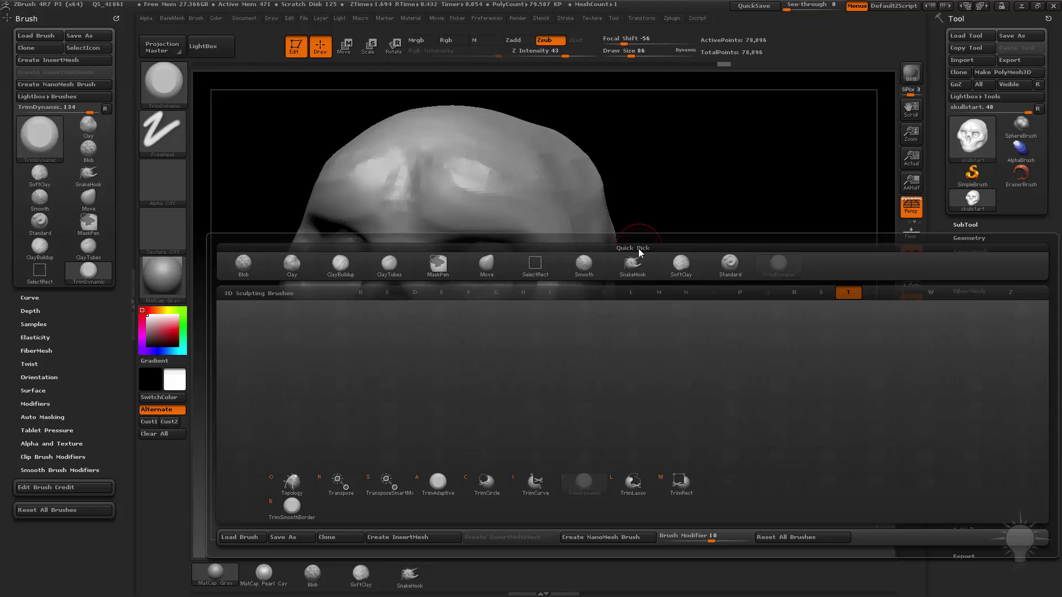
{"action": "key", "text": "d"}
- Flatten the cheekbone from beside the eye socket down towards the nose with TrimDynamic at draw size 86
{"action": "left_click_drag", "start_coordinate": [670, 230], "coordinate": [648, 235]}
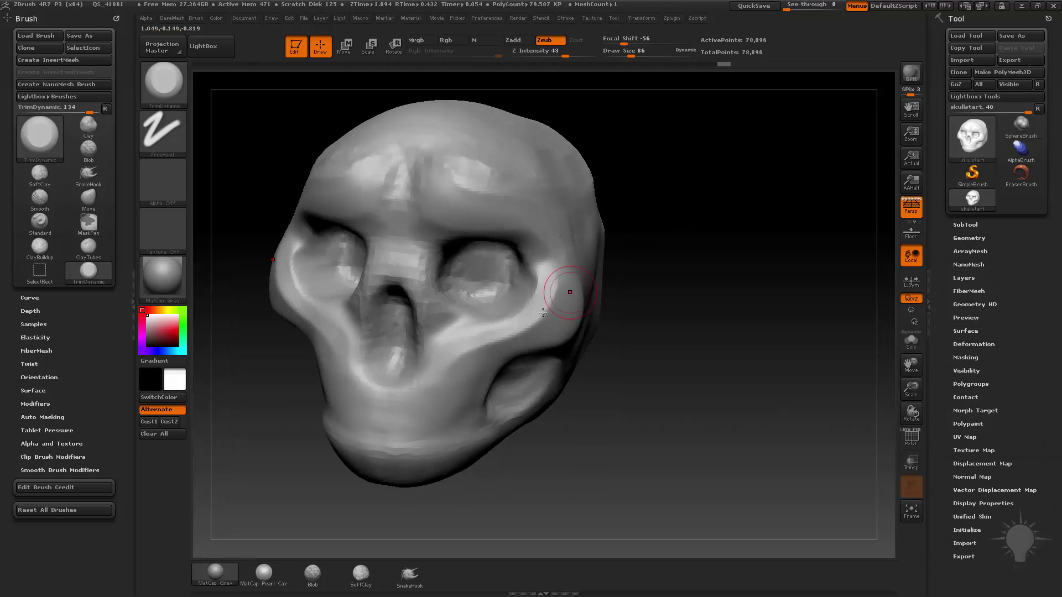
{"action": "left_click_drag", "start_coordinate": [550, 284], "coordinate": [450, 350]}
{"action": "left_click_drag", "start_coordinate": [677, 358], "coordinate": [641, 310]}
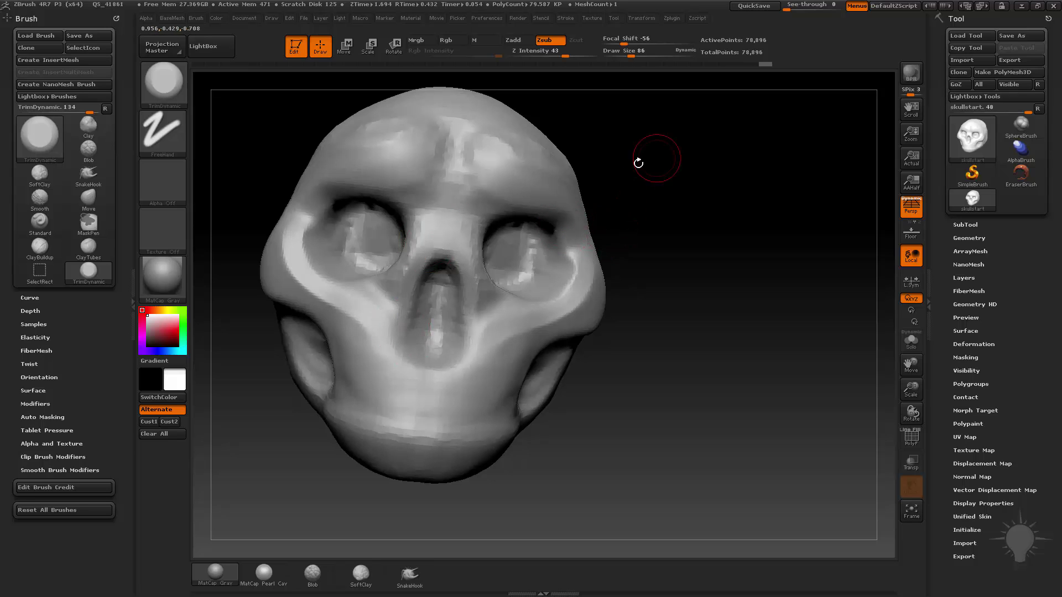
- Trim flat planes beside the nasal opening, on the nose bridge and below the eye socket, raising the draw size to 113
{"action": "left_click_drag", "start_coordinate": [634, 166], "coordinate": [439, 236]}
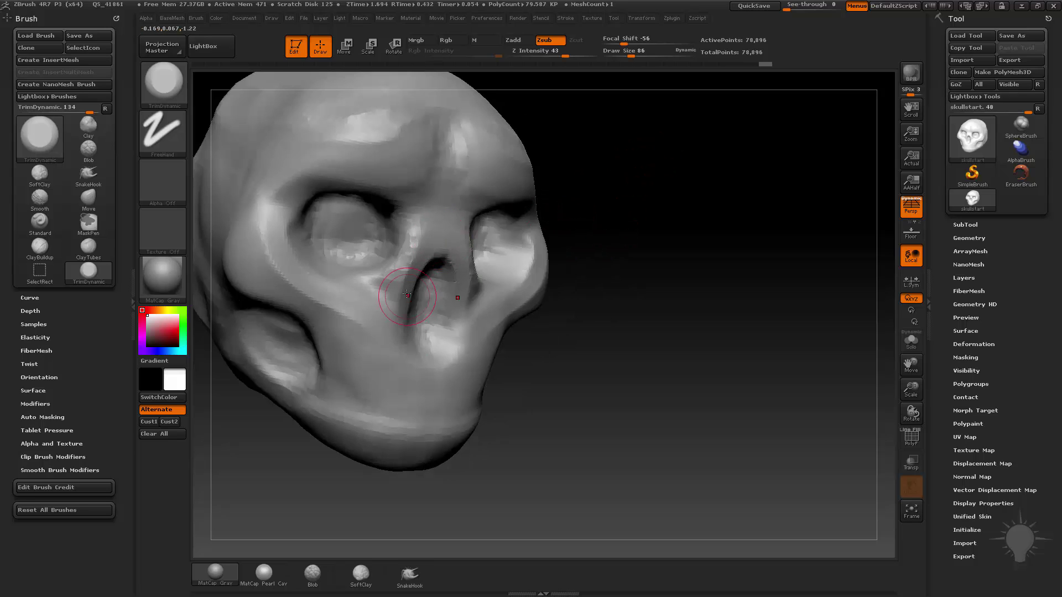
{"action": "left_click_drag", "start_coordinate": [406, 295], "coordinate": [437, 255]}
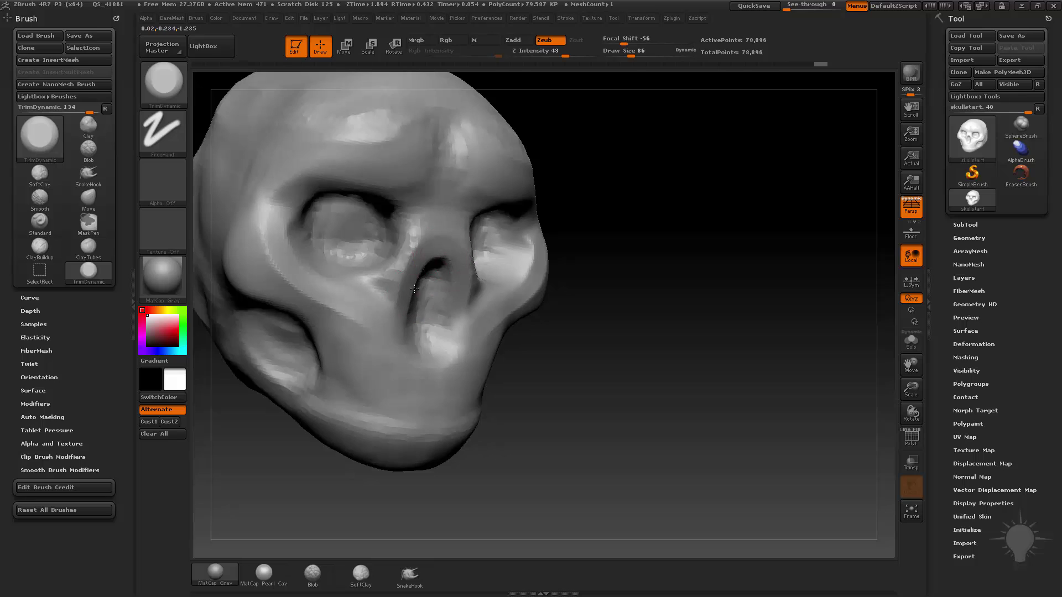
{"action": "mouse_move", "coordinate": [414, 289]}
{"action": "left_mouse_down"}
{"action": "mouse_move", "coordinate": [426, 253]}
{"action": "mouse_move", "coordinate": [405, 279]}
{"action": "mouse_move", "coordinate": [431, 229]}
{"action": "left_mouse_up"}
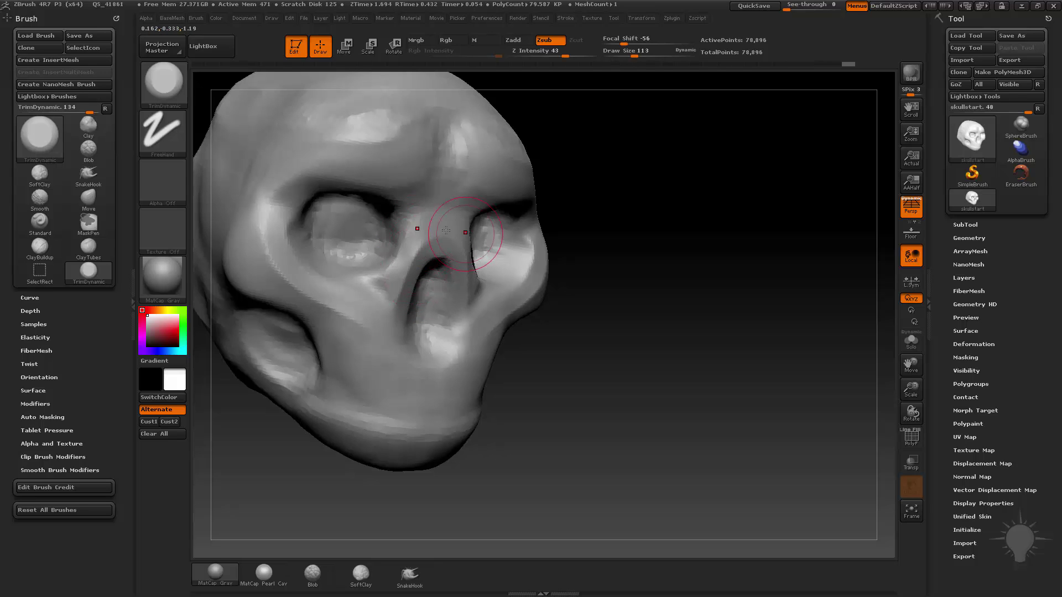
{"action": "left_click_drag", "start_coordinate": [392, 286], "coordinate": [385, 276]}
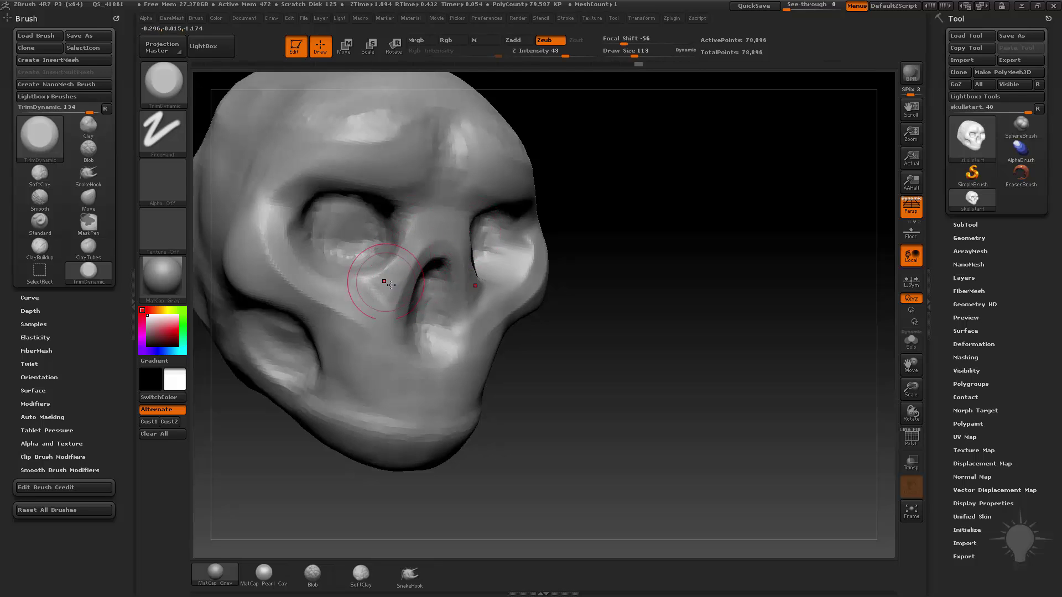
- Set the draw size to 270 and flatten broad planes across the side, top and forehead of the cranium
{"action": "left_click_drag", "start_coordinate": [593, 190], "coordinate": [534, 235]}
{"action": "left_click_drag", "start_coordinate": [626, 187], "coordinate": [622, 145], "text": "alt"}
{"action": "key", "text": "s"}
{"action": "left_click", "coordinate": [416, 299]}
{"action": "left_click_drag", "start_coordinate": [532, 191], "coordinate": [525, 173]}
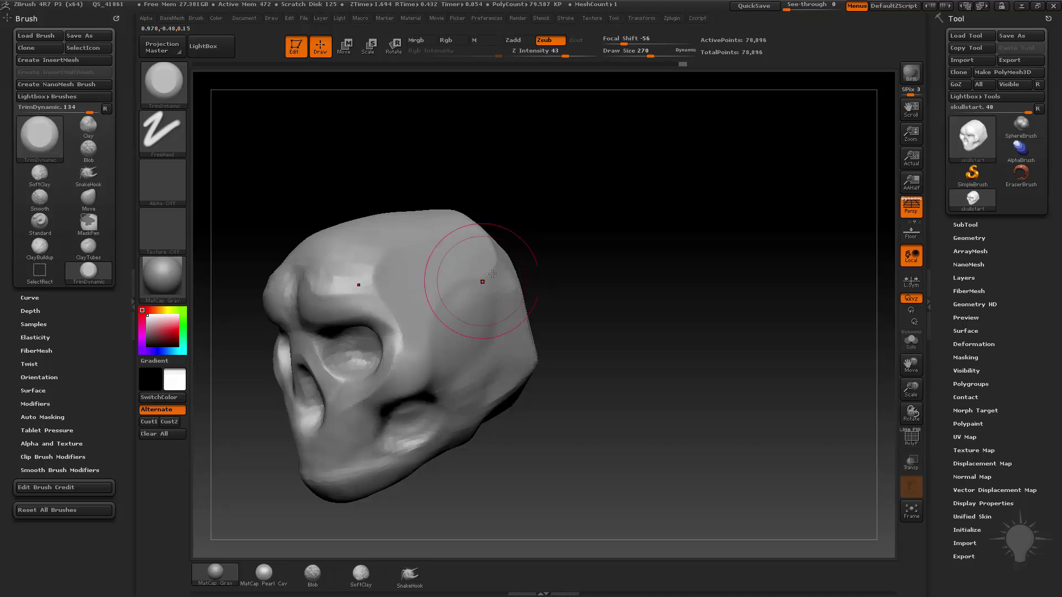
{"action": "mouse_move", "coordinate": [501, 230]}
{"action": "left_mouse_down"}
{"action": "mouse_move", "coordinate": [376, 318]}
{"action": "mouse_move", "coordinate": [406, 316]}
{"action": "mouse_move", "coordinate": [373, 263]}
{"action": "mouse_move", "coordinate": [378, 293]}
{"action": "left_mouse_up"}
{"action": "left_click_drag", "start_coordinate": [464, 166], "coordinate": [367, 249]}
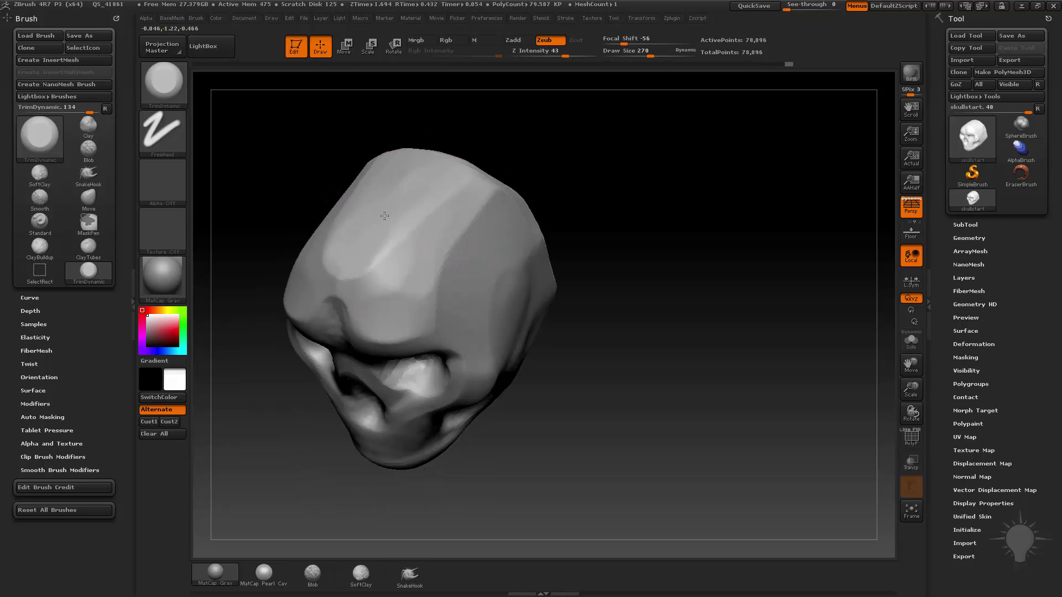
{"action": "left_click_drag", "start_coordinate": [421, 174], "coordinate": [377, 241]}
{"action": "mouse_move", "coordinate": [575, 215]}
{"action": "left_mouse_down"}
{"action": "mouse_move", "coordinate": [593, 114]}
{"action": "mouse_move", "coordinate": [553, 166]}
{"action": "left_mouse_up"}
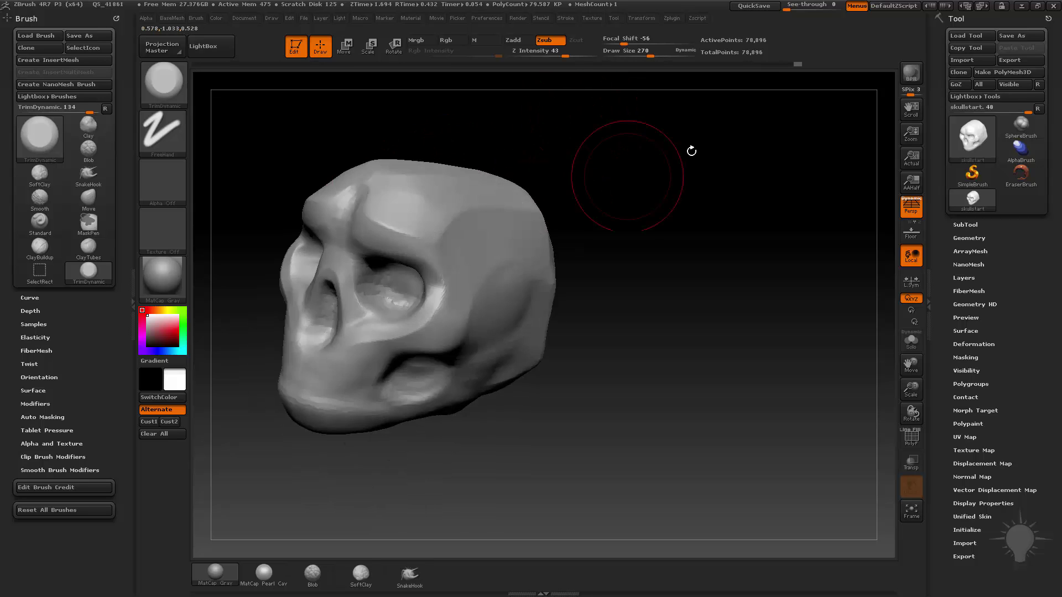
- Flatten the brow bone above the eye socket with TrimDynamic at draw size 131
{"action": "left_click_drag", "start_coordinate": [692, 151], "coordinate": [623, 150]}
{"action": "key", "text": "s"}
{"action": "left_click_drag", "start_coordinate": [442, 185], "coordinate": [432, 185]}
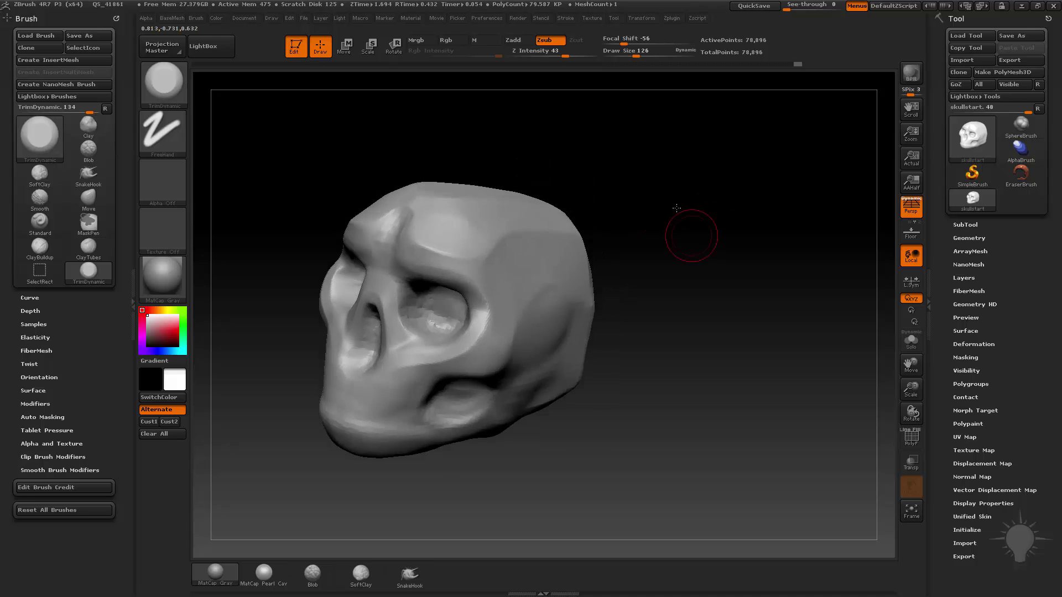
{"action": "mouse_move", "coordinate": [688, 230]}
{"action": "left_mouse_down"}
{"action": "mouse_move", "coordinate": [654, 199]}
{"action": "mouse_move", "coordinate": [604, 178]}
{"action": "left_mouse_up"}
{"action": "key", "text": "s"}
{"action": "left_click", "coordinate": [451, 235]}
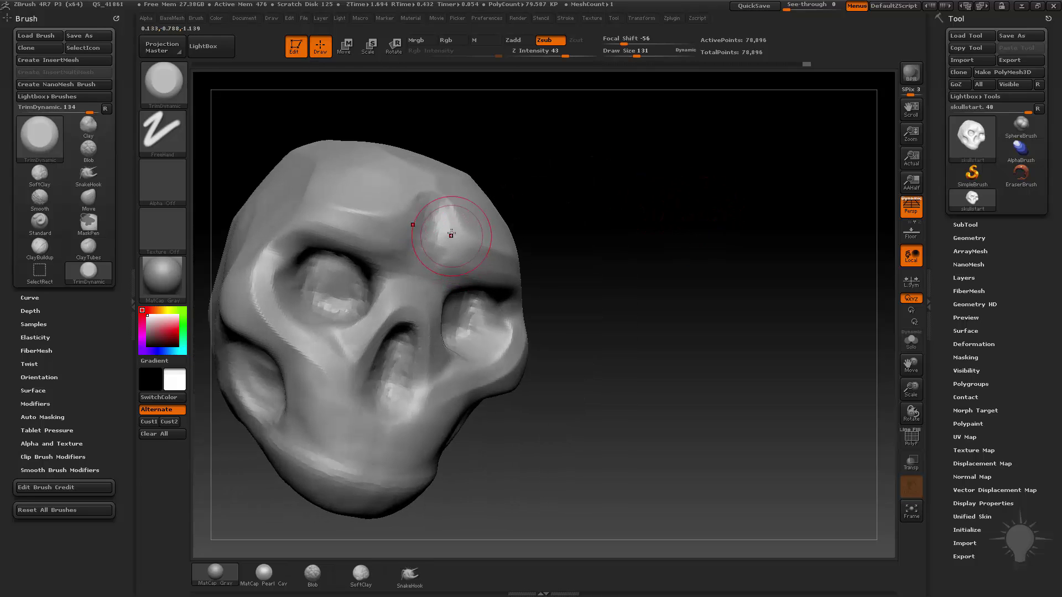
{"action": "mouse_move", "coordinate": [448, 213]}
{"action": "left_mouse_down"}
{"action": "mouse_move", "coordinate": [470, 235]}
{"action": "mouse_move", "coordinate": [447, 216]}
{"action": "left_mouse_up"}
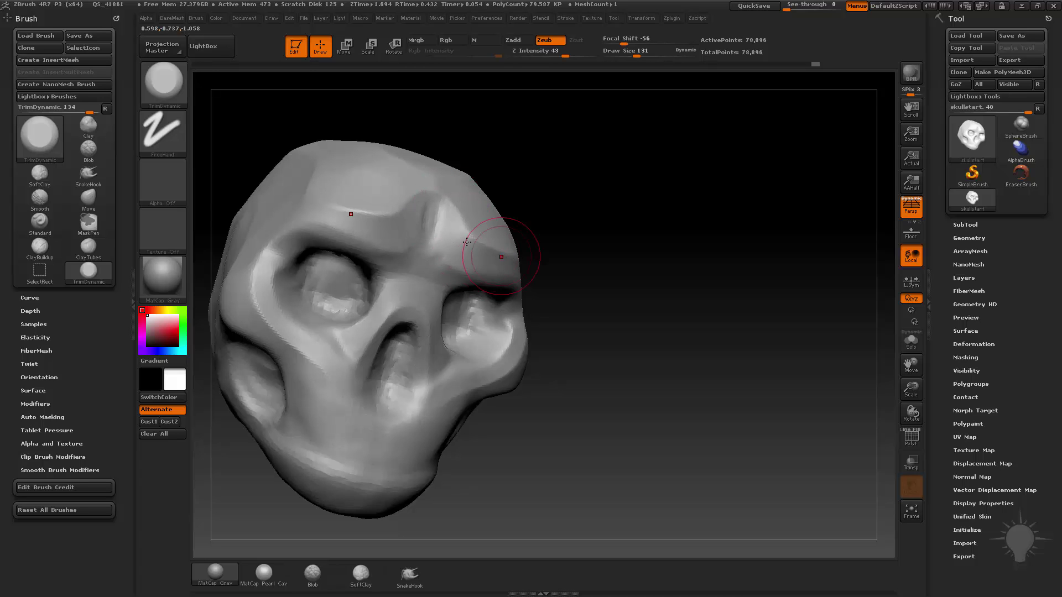
- Trim the upper brow plane and the hollow between the brows, lowering the draw size to 101
{"action": "left_click_drag", "start_coordinate": [557, 259], "coordinate": [439, 214]}
{"action": "left_click_drag", "start_coordinate": [645, 208], "coordinate": [555, 250]}
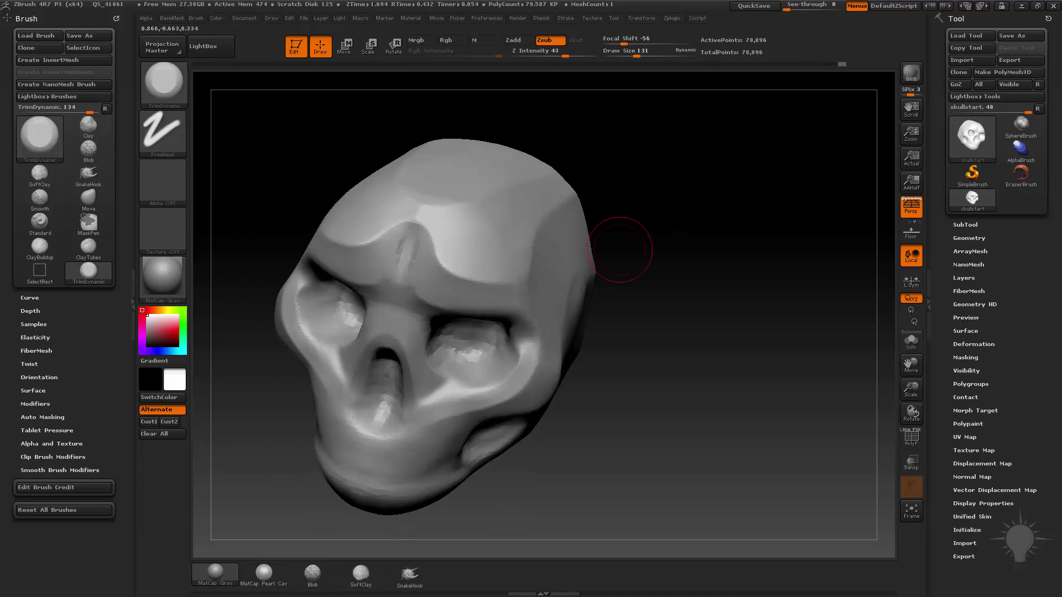
{"action": "left_click_drag", "start_coordinate": [437, 259], "coordinate": [533, 289]}
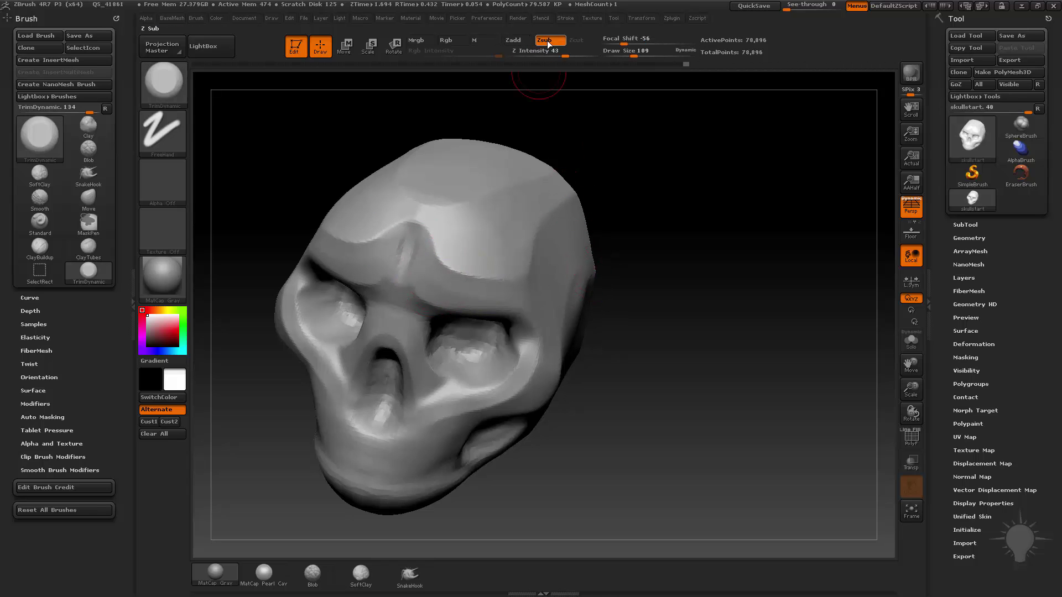
{"action": "mouse_move", "coordinate": [702, 332]}
{"action": "left_mouse_down"}
{"action": "mouse_move", "coordinate": [725, 287]}
{"action": "mouse_move", "coordinate": [733, 309]}
{"action": "mouse_move", "coordinate": [684, 291]}
{"action": "left_mouse_up"}
{"action": "key", "text": "s"}
{"action": "left_click", "coordinate": [446, 268]}
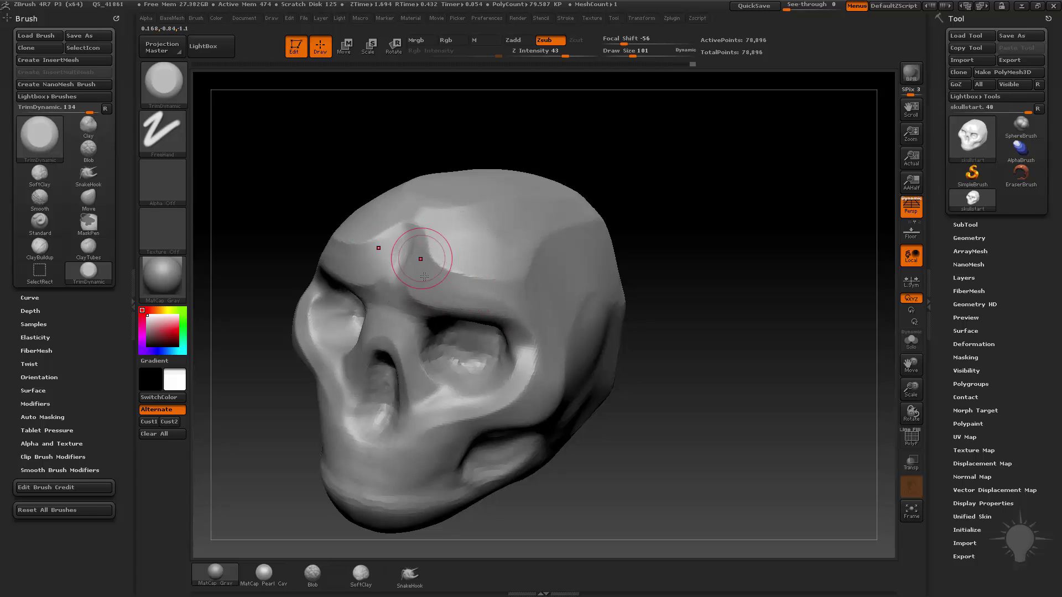
{"action": "mouse_move", "coordinate": [656, 229]}
{"action": "left_mouse_down"}
{"action": "mouse_move", "coordinate": [621, 233]}
{"action": "mouse_move", "coordinate": [740, 166]}
{"action": "mouse_move", "coordinate": [692, 220]}
{"action": "left_mouse_up"}
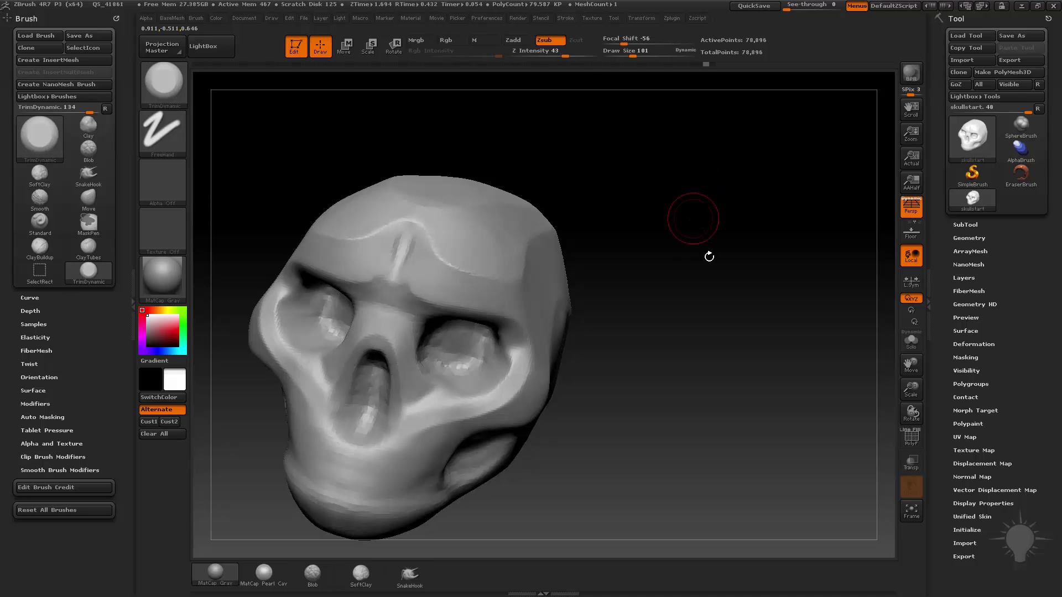
{"action": "left_click_drag", "start_coordinate": [708, 256], "coordinate": [714, 164], "text": "alt"}
{"action": "left_click_drag", "start_coordinate": [724, 294], "coordinate": [725, 282], "text": "shift"}
{"action": "left_click_drag", "start_coordinate": [726, 282], "coordinate": [712, 237], "text": "alt"}
- Try strokes along the brow, first with TrimDynamic and again with the Standard brush at draw size 45, undoing each one
{"action": "left_click_drag", "start_coordinate": [432, 255], "coordinate": [506, 276]}
{"action": "key", "text": "ctrl+z"}
{"action": "key", "text": "b"}
{"action": "key", "text": "s"}
{"action": "key", "text": "t"}
{"action": "key", "text": "s"}
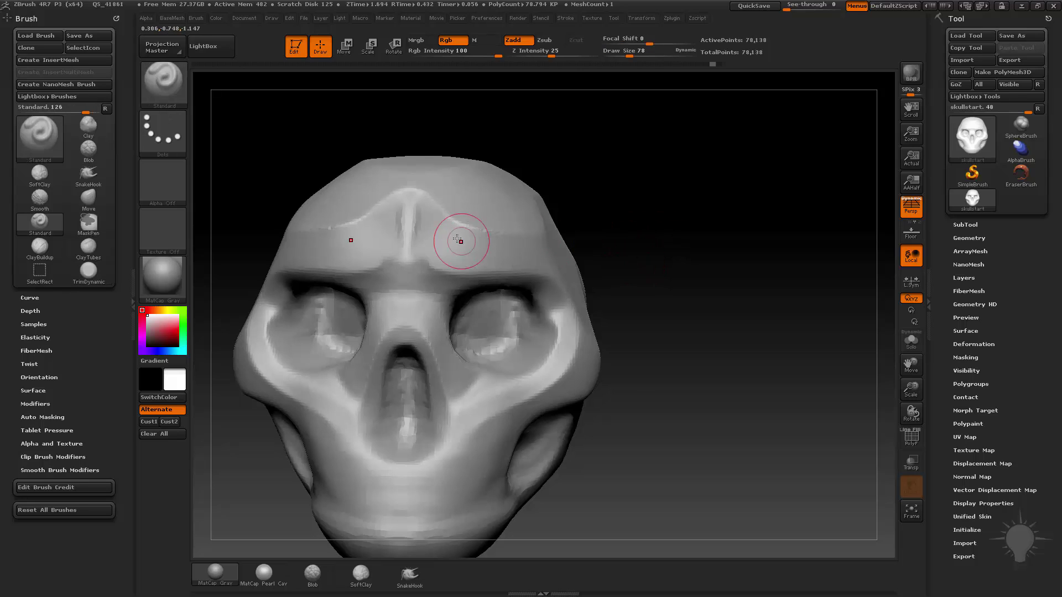
{"action": "left_click_drag", "start_coordinate": [440, 232], "coordinate": [515, 262]}
{"action": "key", "text": "ctrl+z"}
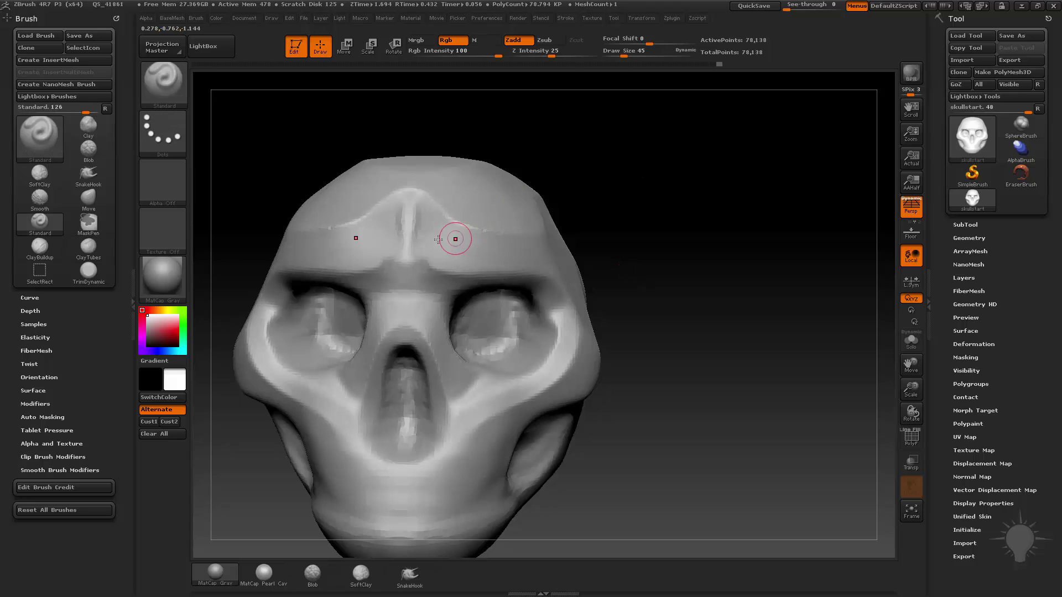
{"action": "key", "text": "s"}
{"action": "mouse_move", "coordinate": [455, 238]}
{"action": "left_mouse_down"}
{"action": "mouse_move", "coordinate": [460, 253]}
{"action": "mouse_move", "coordinate": [519, 269]}
{"action": "left_mouse_up"}
{"action": "key", "text": "ctrl+z"}
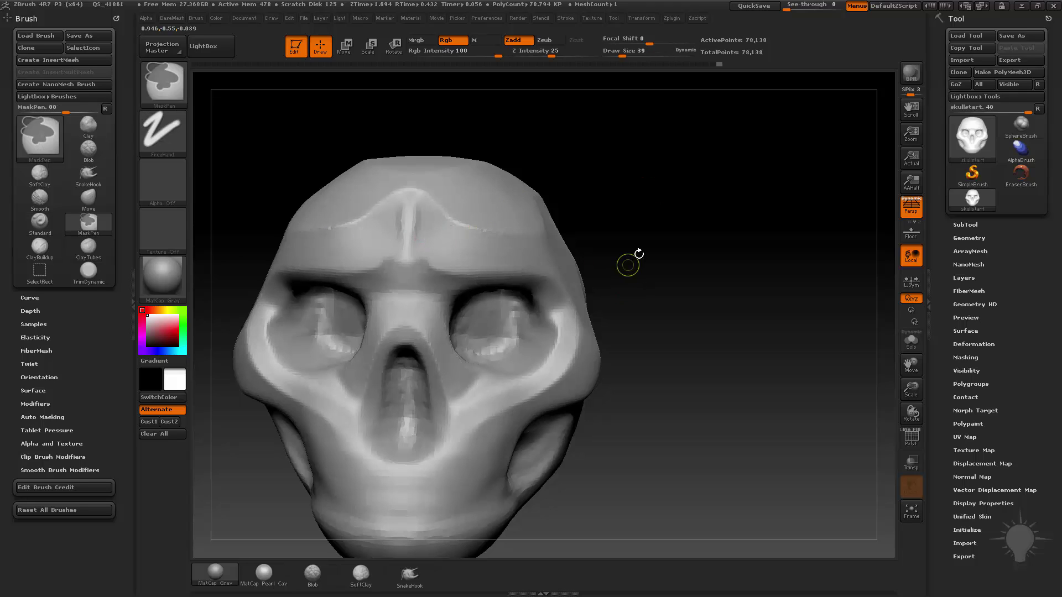
- Switch back to TrimDynamic and trim along the lower edge of the brow, reducing the draw size from 109 to 86
{"action": "key", "text": "b"}
{"action": "key", "text": "t"}
{"action": "key", "text": "d"}
{"action": "key", "text": "s"}
{"action": "mouse_move", "coordinate": [447, 235]}
{"action": "left_mouse_down"}
{"action": "mouse_move", "coordinate": [432, 252]}
{"action": "mouse_move", "coordinate": [458, 275]}
{"action": "mouse_move", "coordinate": [518, 278]}
{"action": "left_mouse_up"}
{"action": "key", "text": "s"}
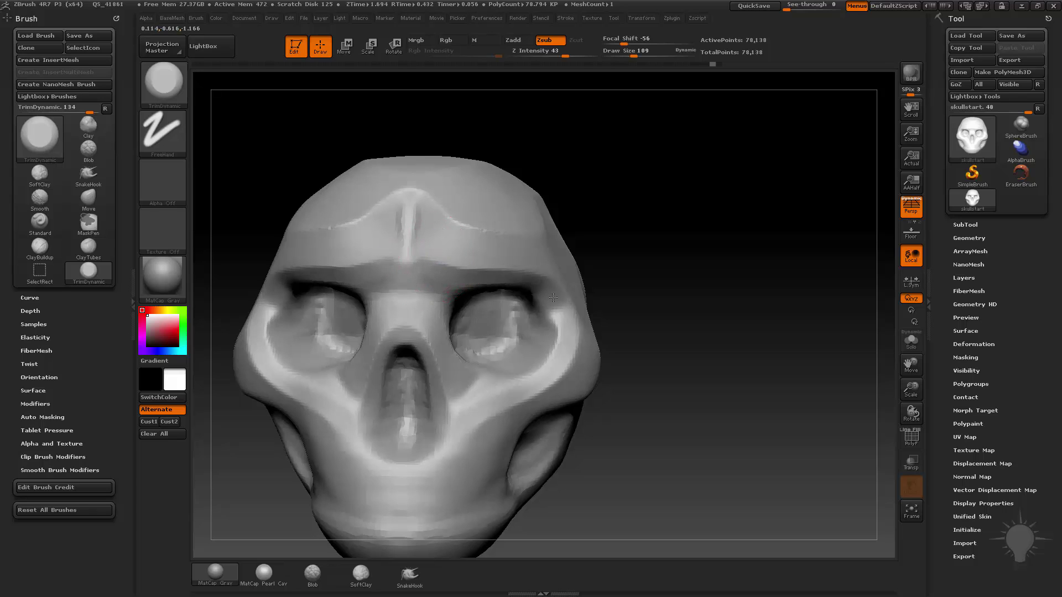
{"action": "key", "text": "s"}
{"action": "left_click_drag", "start_coordinate": [454, 273], "coordinate": [445, 278]}
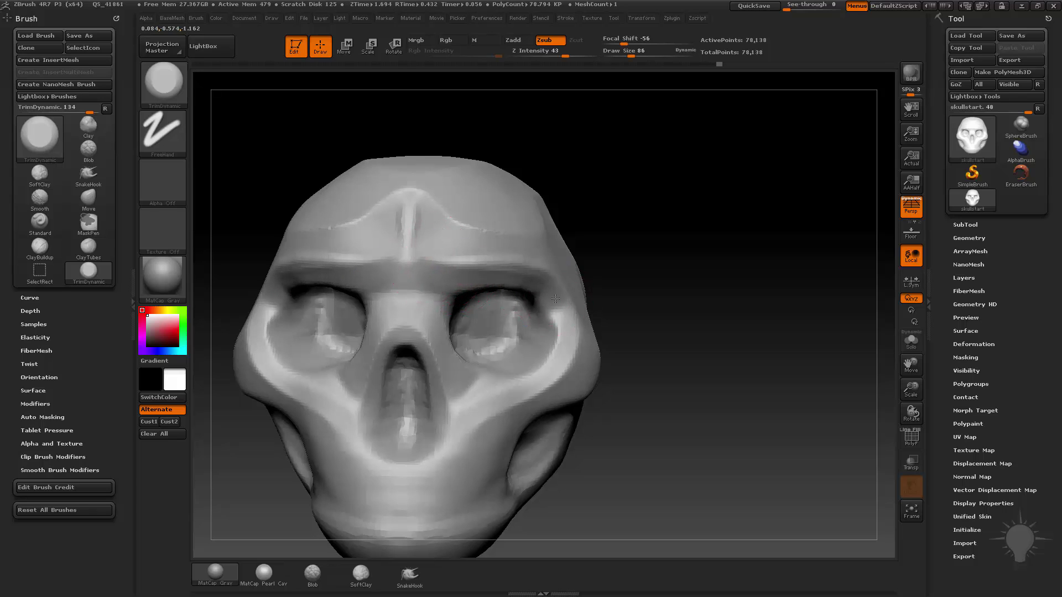
- Set the draw size to 82 and carve a flat plane under the brow ridge around to the eye socket's outer corner
{"action": "left_click_drag", "start_coordinate": [616, 256], "coordinate": [476, 276]}
{"action": "key", "text": "s"}
{"action": "left_click_drag", "start_coordinate": [465, 280], "coordinate": [458, 280]}
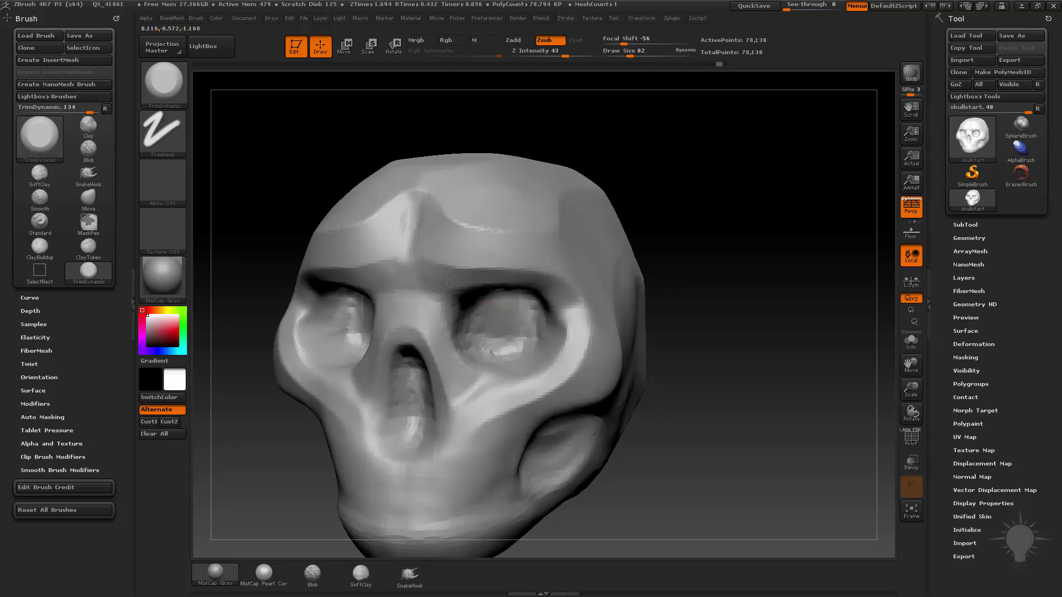
{"action": "mouse_move", "coordinate": [565, 318]}
{"action": "left_mouse_down"}
{"action": "mouse_move", "coordinate": [453, 271]}
{"action": "mouse_move", "coordinate": [518, 279]}
{"action": "mouse_move", "coordinate": [571, 314]}
{"action": "left_mouse_up"}
{"action": "left_click_drag", "start_coordinate": [561, 307], "coordinate": [510, 276]}
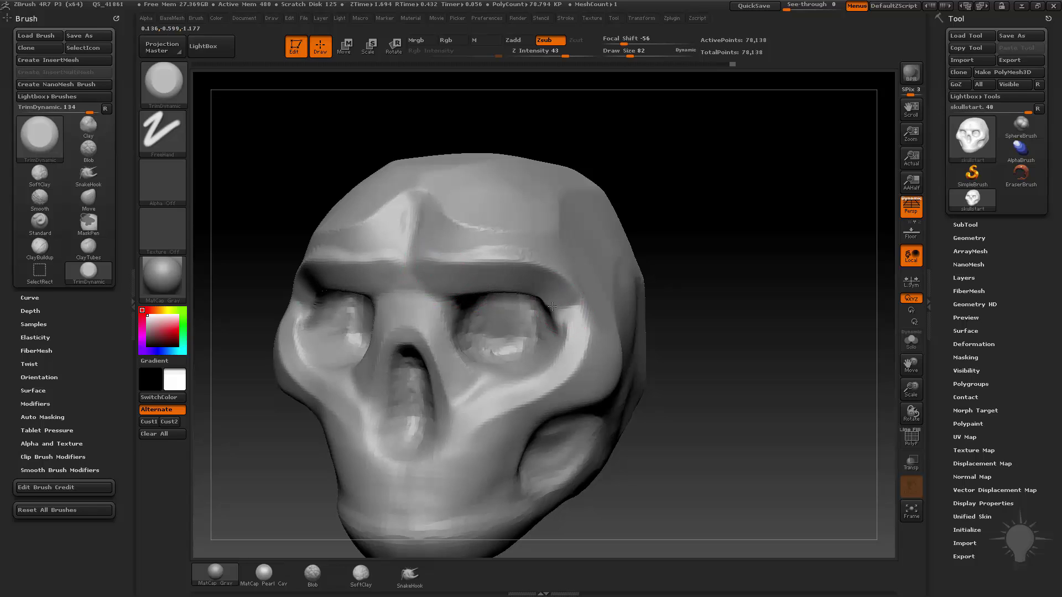
{"action": "left_click_drag", "start_coordinate": [552, 307], "coordinate": [570, 314]}
- Flatten the upper face of the brow ridge at draw size 62 and update the skull's DynaMesh
{"action": "left_click_drag", "start_coordinate": [642, 174], "coordinate": [636, 207]}
{"action": "key", "text": "s"}
{"action": "left_click_drag", "start_coordinate": [443, 252], "coordinate": [433, 252]}
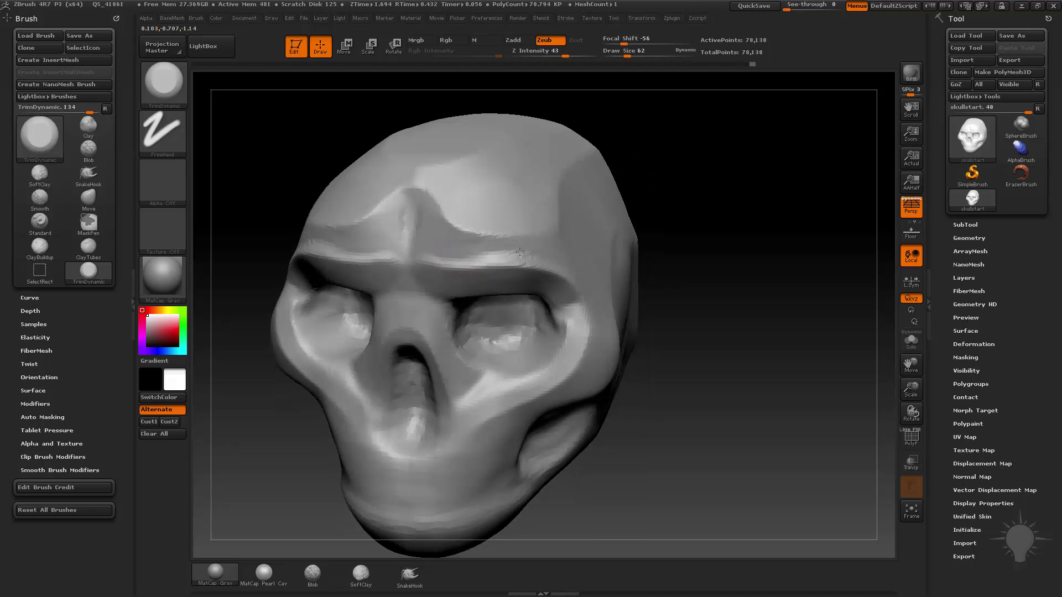
{"action": "mouse_move", "coordinate": [520, 252]}
{"action": "left_mouse_down"}
{"action": "mouse_move", "coordinate": [542, 258]}
{"action": "mouse_move", "coordinate": [501, 250]}
{"action": "left_mouse_up"}
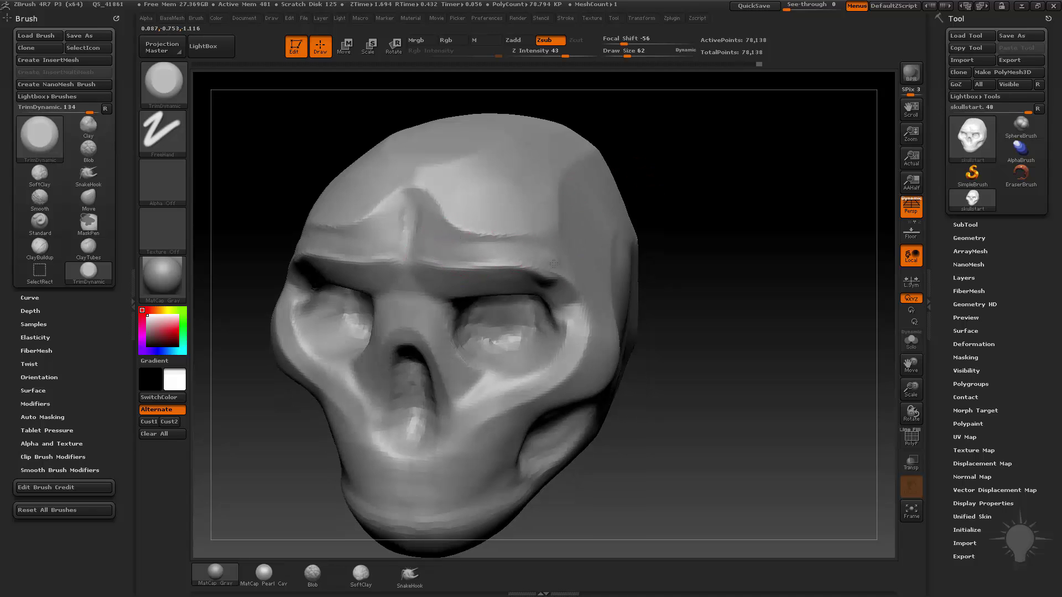
{"action": "left_click_drag", "start_coordinate": [662, 247], "coordinate": [585, 237]}
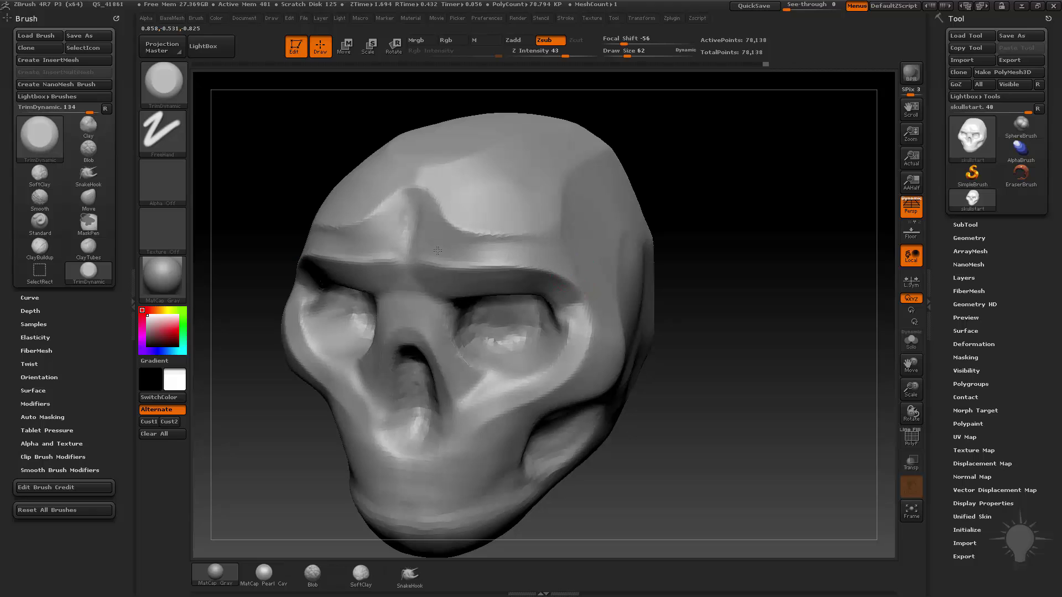
{"action": "left_click_drag", "start_coordinate": [521, 242], "coordinate": [452, 235]}
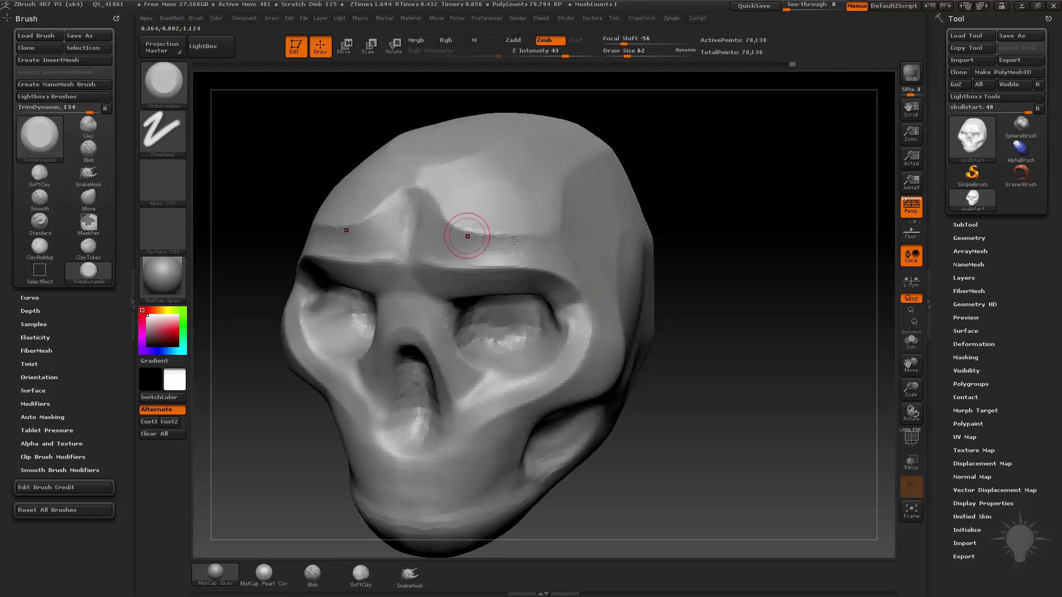
{"action": "left_click_drag", "start_coordinate": [672, 218], "coordinate": [671, 185]}
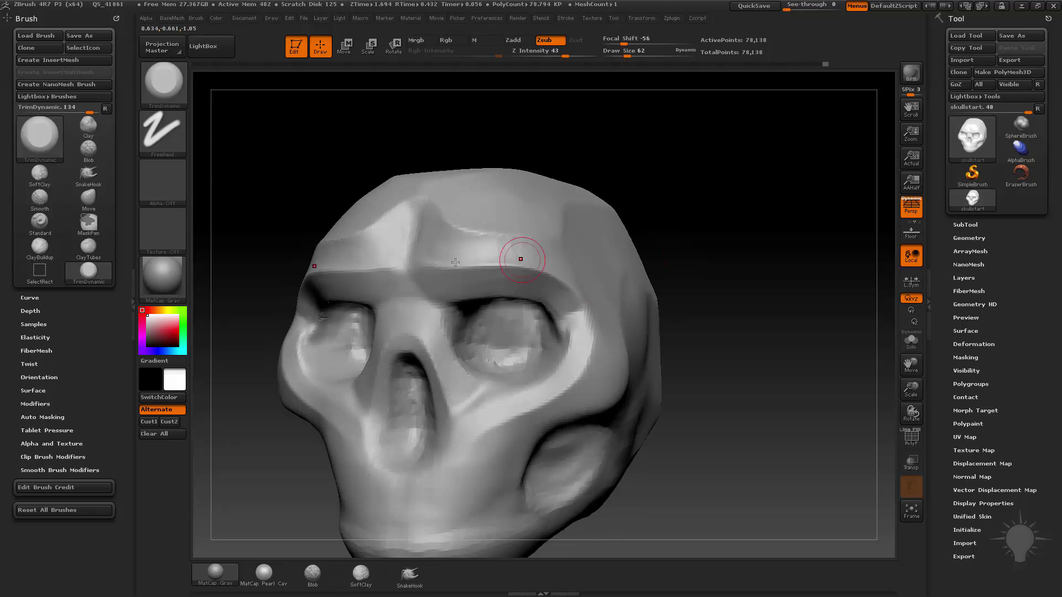
{"action": "left_click_drag", "start_coordinate": [729, 252], "coordinate": [751, 240], "text": "ctrl"}
- Trim the edge of the brow ridge at draw size 72 and continue around the outer rim of the eye socket
{"action": "left_click_drag", "start_coordinate": [707, 175], "coordinate": [641, 222]}
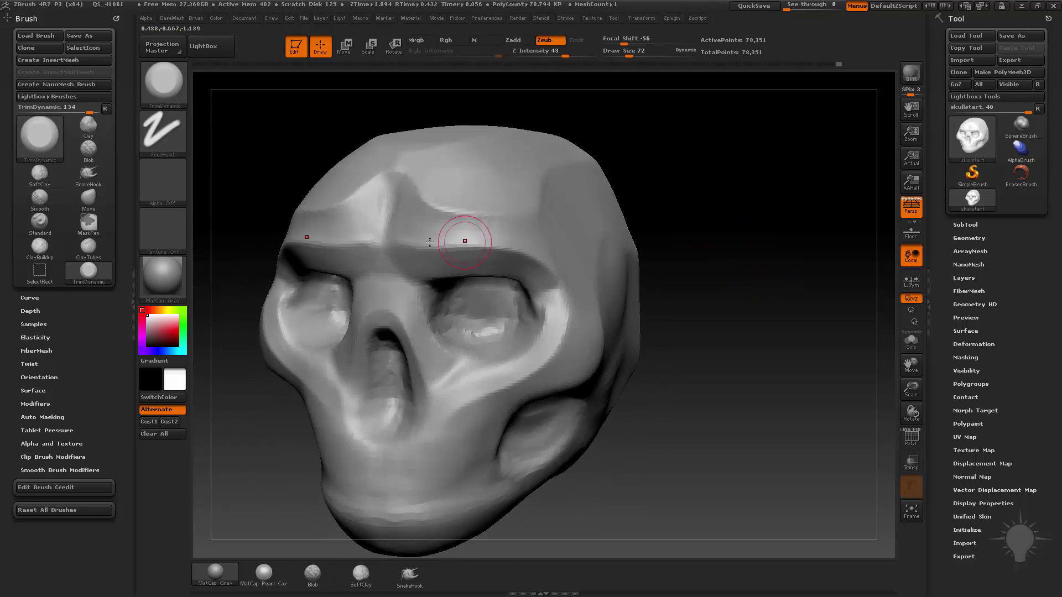
{"action": "left_click_drag", "start_coordinate": [414, 245], "coordinate": [547, 268]}
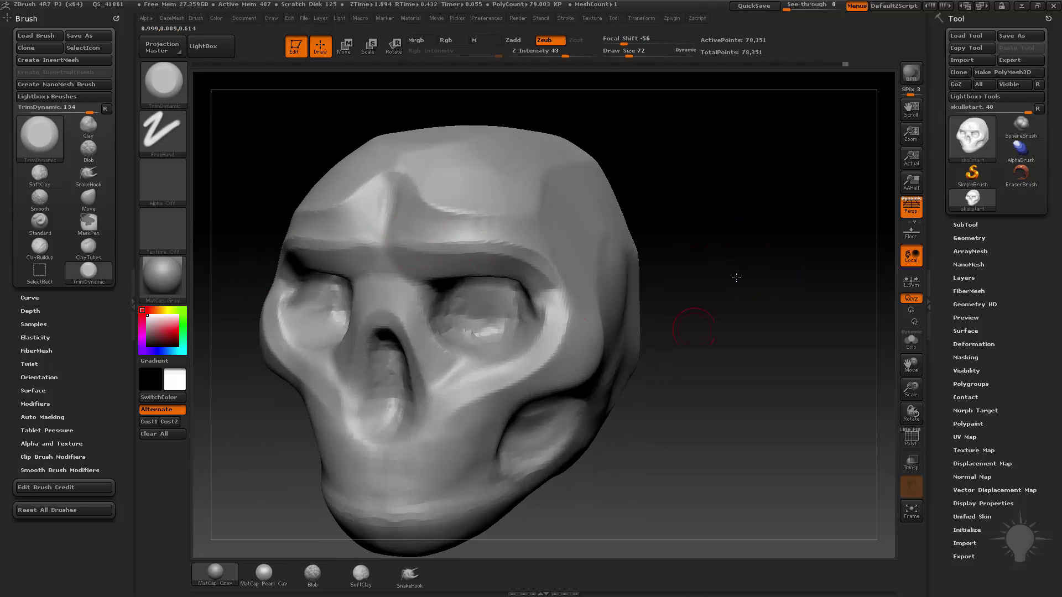
{"action": "left_click_drag", "start_coordinate": [736, 278], "coordinate": [552, 299]}
{"action": "mouse_move", "coordinate": [576, 242]}
{"action": "left_mouse_down"}
{"action": "mouse_move", "coordinate": [547, 290]}
{"action": "mouse_move", "coordinate": [480, 335]}
{"action": "mouse_move", "coordinate": [477, 368]}
{"action": "left_mouse_up"}
- Enlarge the brush and flatten the cheek plane below the eye socket
{"action": "mouse_move", "coordinate": [693, 359]}
{"action": "left_mouse_down"}
{"action": "mouse_move", "coordinate": [704, 318]}
{"action": "mouse_move", "coordinate": [597, 321]}
{"action": "left_mouse_up"}
{"action": "key", "text": "s"}
{"action": "left_click", "coordinate": [521, 311]}
{"action": "left_click_drag", "start_coordinate": [528, 288], "coordinate": [492, 346]}
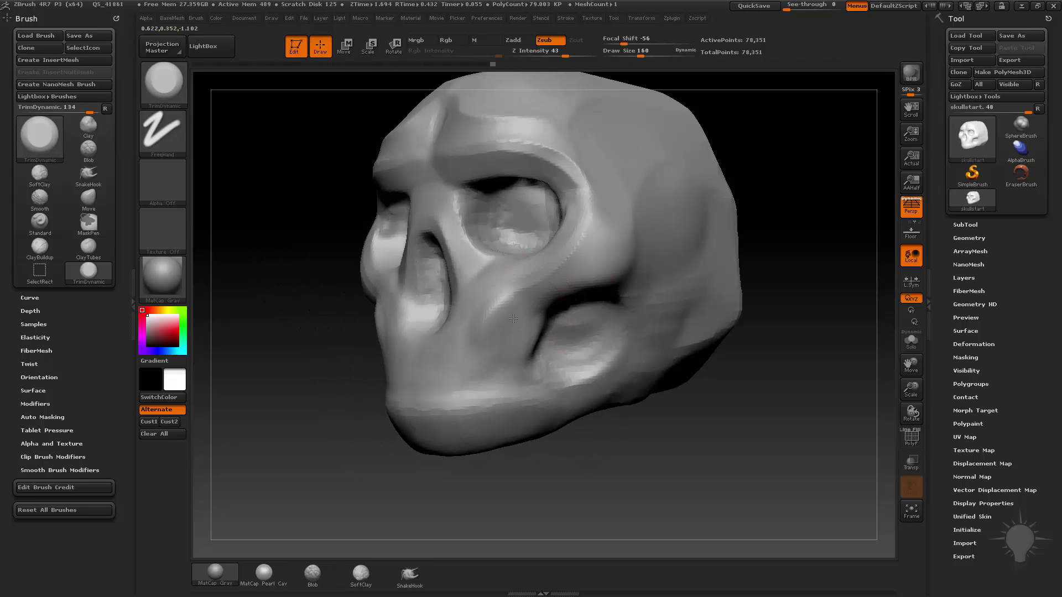
{"action": "mouse_move", "coordinate": [512, 310]}
{"action": "left_mouse_down"}
{"action": "mouse_move", "coordinate": [492, 354]}
{"action": "mouse_move", "coordinate": [498, 332]}
{"action": "left_mouse_up"}
- Trim a flat round plane into the side of the jaw at draw size 170 and update the DynaMesh
{"action": "left_click_drag", "start_coordinate": [739, 318], "coordinate": [838, 306]}
{"action": "left_click_drag", "start_coordinate": [771, 301], "coordinate": [771, 303]}
{"action": "key", "text": "s"}
{"action": "mouse_move", "coordinate": [463, 369]}
{"action": "left_mouse_down"}
{"action": "mouse_move", "coordinate": [455, 373]}
{"action": "mouse_move", "coordinate": [472, 366]}
{"action": "mouse_move", "coordinate": [461, 391]}
{"action": "left_mouse_up"}
{"action": "left_click_drag", "start_coordinate": [467, 488], "coordinate": [443, 406]}
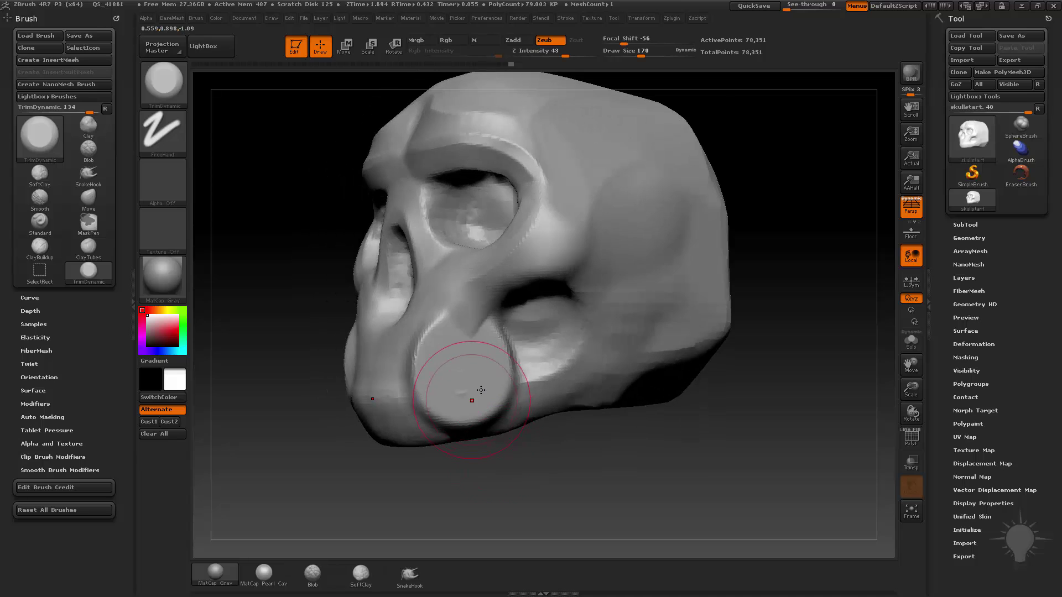
{"action": "mouse_move", "coordinate": [758, 391]}
{"action": "left_mouse_down"}
{"action": "mouse_move", "coordinate": [753, 374]}
{"action": "mouse_move", "coordinate": [763, 388]}
{"action": "left_mouse_up"}
- Switch to the Clay brush and sink a circular recess into the flattened jaw disc, reducing the draw size to 113
{"action": "key", "text": "b"}
{"action": "key", "text": "c"}
{"action": "key", "text": "l"}
{"action": "key", "text": "s"}
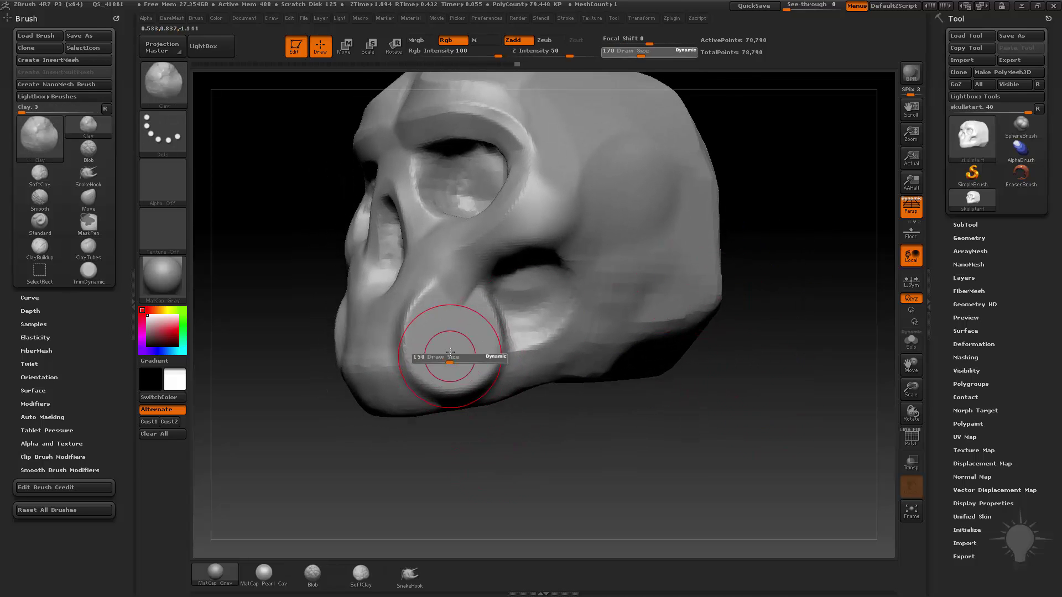
{"action": "left_click", "coordinate": [452, 358]}
{"action": "left_click_drag", "start_coordinate": [454, 349], "coordinate": [450, 344]}
{"action": "key", "text": "s"}
{"action": "left_click", "coordinate": [449, 349]}
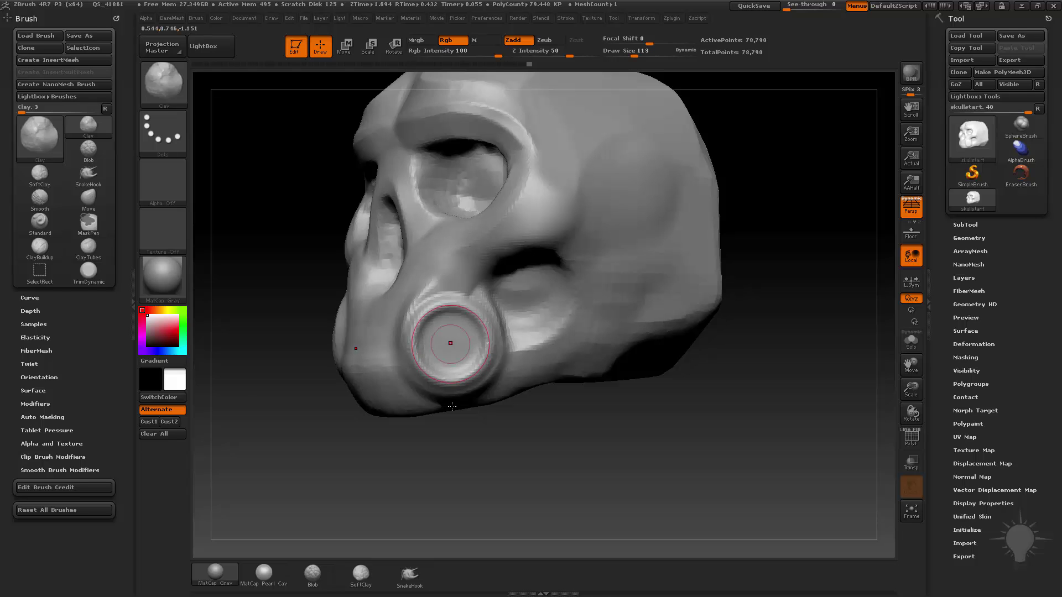
- Switch to the Standard brush at draw size 82 and update the skull's DynaMesh
{"action": "mouse_move", "coordinate": [440, 437]}
{"action": "left_mouse_down"}
{"action": "mouse_move", "coordinate": [540, 417]}
{"action": "mouse_move", "coordinate": [602, 423]}
{"action": "left_mouse_up"}
{"action": "left_click_drag", "start_coordinate": [514, 429], "coordinate": [394, 358]}
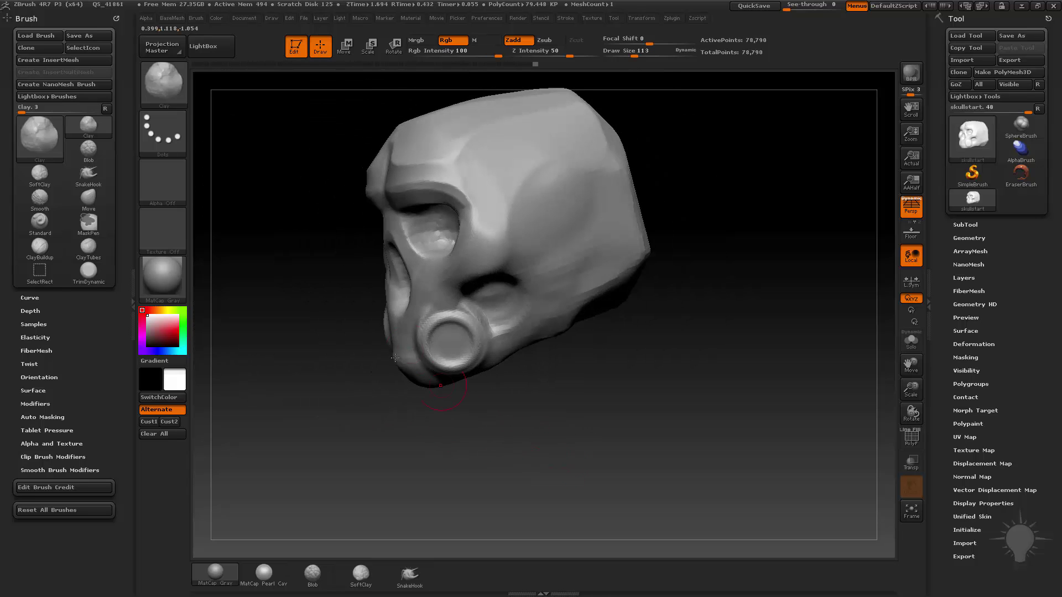
{"action": "left_click_drag", "start_coordinate": [411, 431], "coordinate": [512, 410]}
{"action": "key", "text": "b"}
{"action": "key", "text": "s"}
{"action": "key", "text": "t"}
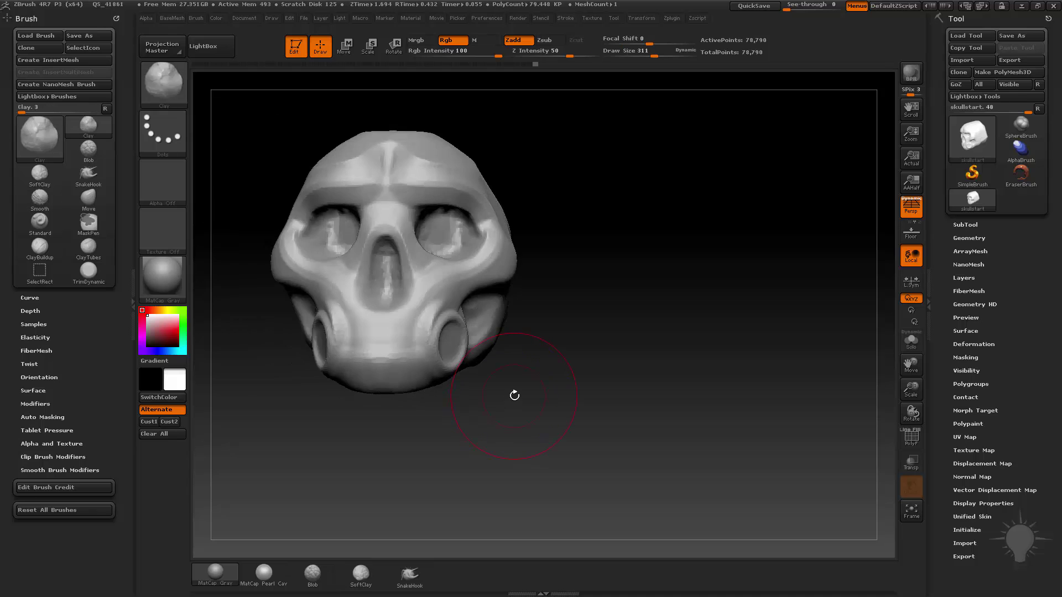
{"action": "key", "text": "s"}
{"action": "left_click", "coordinate": [493, 398]}
{"action": "left_click_drag", "start_coordinate": [617, 438], "coordinate": [718, 442], "text": "alt"}
{"action": "left_click_drag", "start_coordinate": [783, 293], "coordinate": [804, 441], "text": "ctrl"}
{"action": "key", "text": "ctrl"}
- Examine the skull from the front and side, and bring up the perspective settings
{"action": "left_click_drag", "start_coordinate": [682, 454], "coordinate": [702, 281]}
{"action": "left_click_drag", "start_coordinate": [725, 336], "coordinate": [742, 328], "text": "alt"}
{"action": "left_click_drag", "start_coordinate": [723, 287], "coordinate": [805, 289], "text": "alt"}
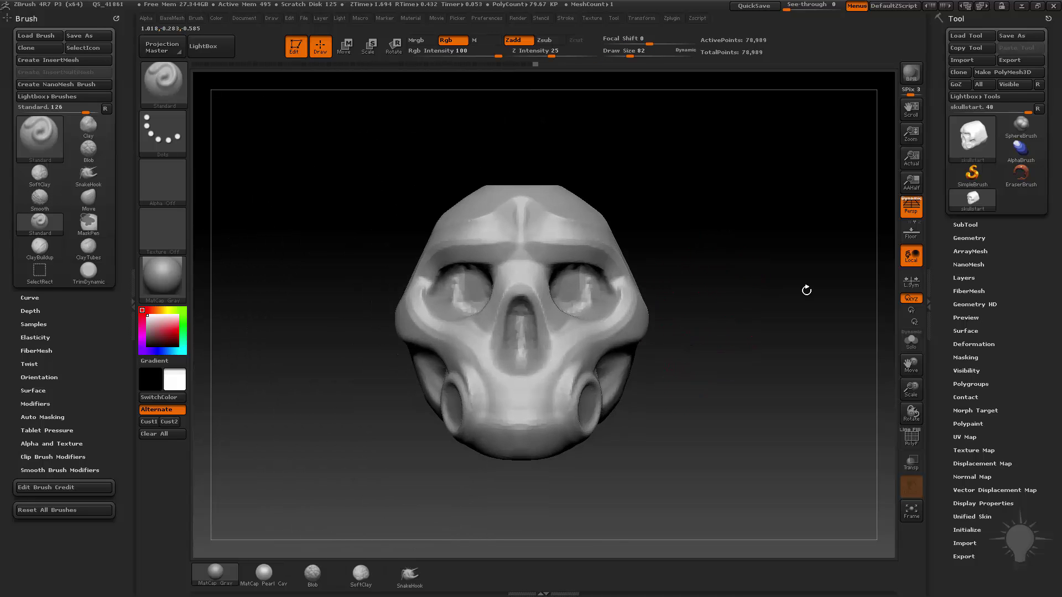
{"action": "left_click_drag", "start_coordinate": [707, 257], "coordinate": [614, 181], "text": "alt"}
{"action": "left_click_drag", "start_coordinate": [658, 228], "coordinate": [620, 212], "text": "alt"}
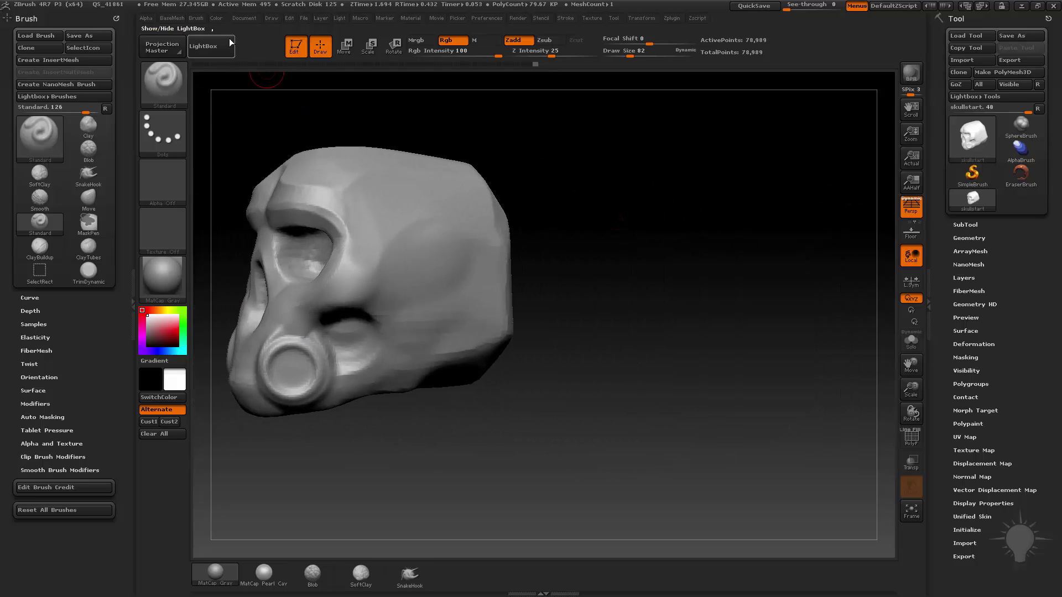
{"action": "left_click", "coordinate": [271, 18]}
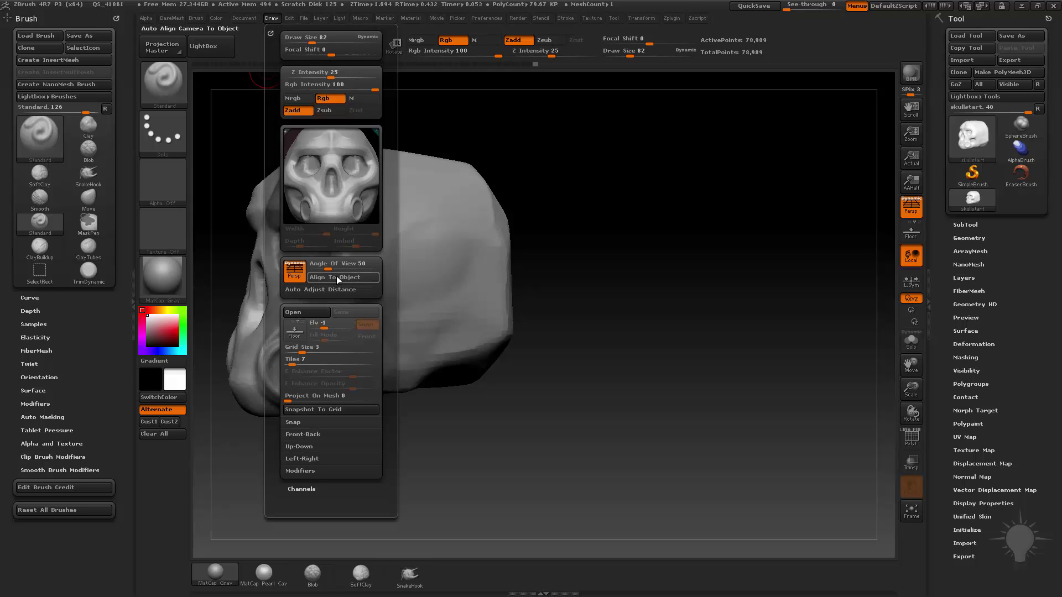
- Smooth the insides of the eye sockets and the nasal opening
{"action": "mouse_move", "coordinate": [717, 235]}
{"action": "left_mouse_down", "text": "alt"}
{"action": "mouse_move", "coordinate": [675, 232]}
{"action": "mouse_move", "coordinate": [782, 243]}
{"action": "mouse_move", "coordinate": [680, 244]}
{"action": "mouse_move", "coordinate": [855, 264]}
{"action": "left_mouse_up", "text": "alt"}
{"action": "mouse_move", "coordinate": [454, 183]}
{"action": "left_mouse_down", "text": "alt"}
{"action": "mouse_move", "coordinate": [693, 196]}
{"action": "mouse_move", "coordinate": [462, 166]}
{"action": "left_mouse_up", "text": "alt"}
{"action": "mouse_move", "coordinate": [758, 145]}
{"action": "left_mouse_down"}
{"action": "mouse_move", "coordinate": [822, 256]}
{"action": "mouse_move", "coordinate": [808, 259]}
{"action": "mouse_move", "coordinate": [825, 265]}
{"action": "mouse_move", "coordinate": [805, 246]}
{"action": "left_mouse_up"}
{"action": "key", "text": "shift"}
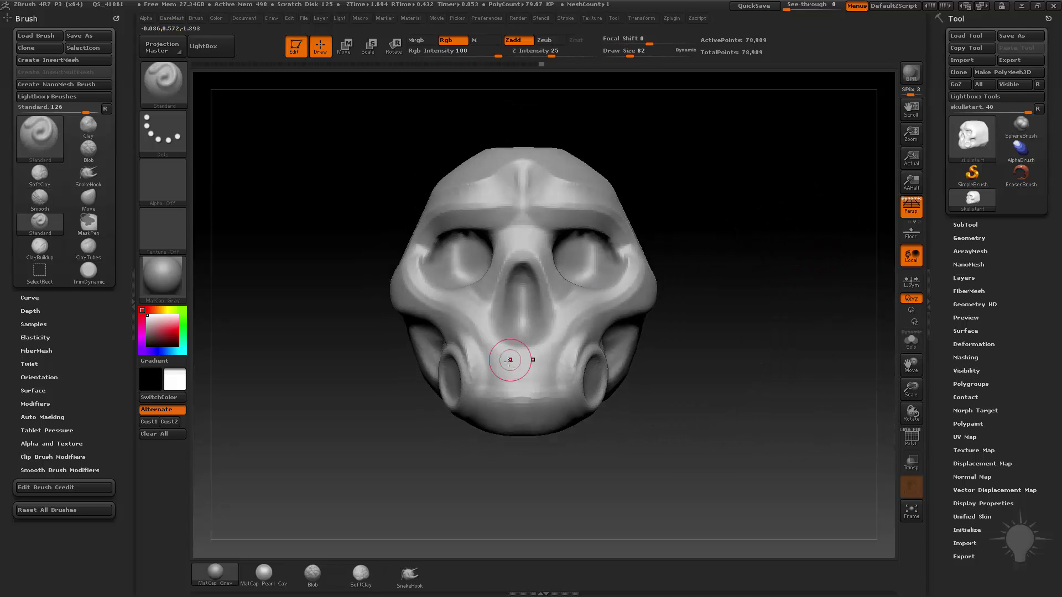
- Carve a curved groove across the upper jaw beneath the nose with the Standard brush at draw size 30, raised to 50
{"action": "key", "text": "bracketleft"}
{"action": "key", "text": "bracketleft"}
{"action": "key", "text": "bracketleft"}
{"action": "key", "text": "bracketleft"}
{"action": "key", "text": "bracketleft"}
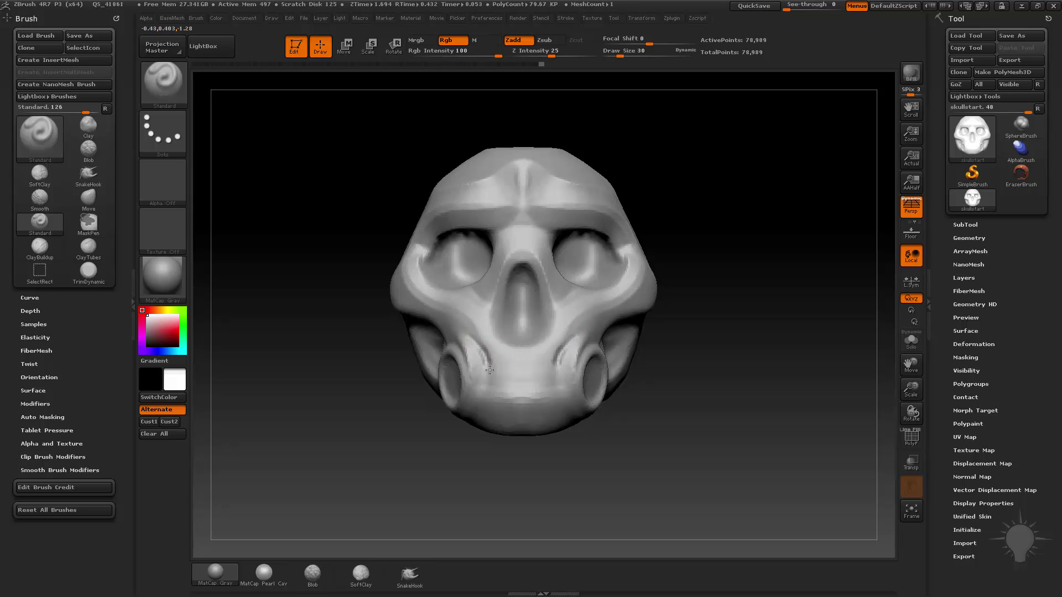
{"action": "mouse_move", "coordinate": [650, 313]}
{"action": "left_mouse_down"}
{"action": "mouse_move", "coordinate": [721, 316]}
{"action": "mouse_move", "coordinate": [498, 314]}
{"action": "left_mouse_up"}
{"action": "key", "text": "bracketright"}
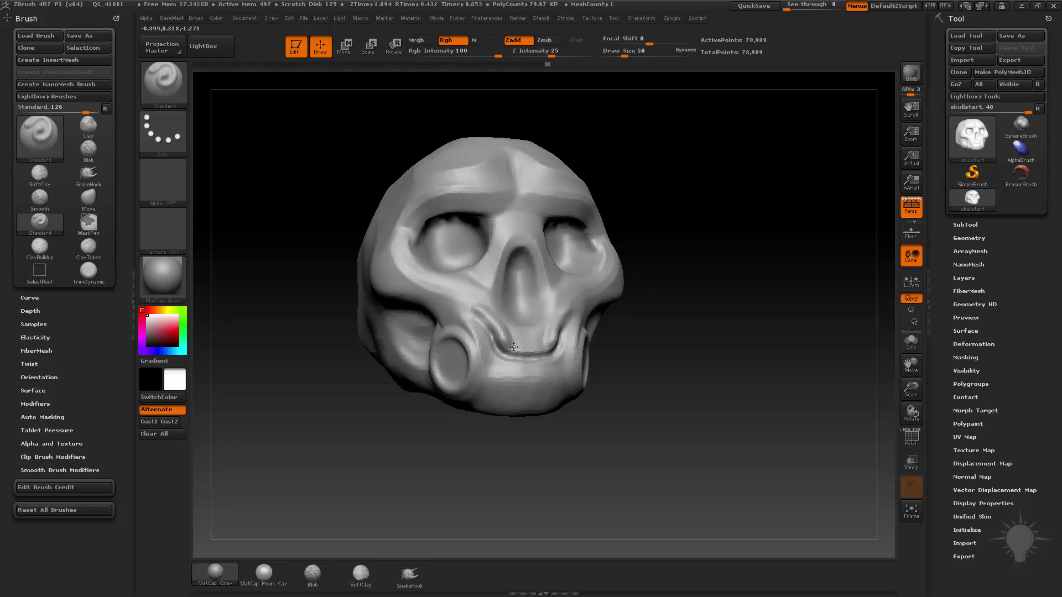
{"action": "left_click_drag", "start_coordinate": [661, 278], "coordinate": [690, 349]}
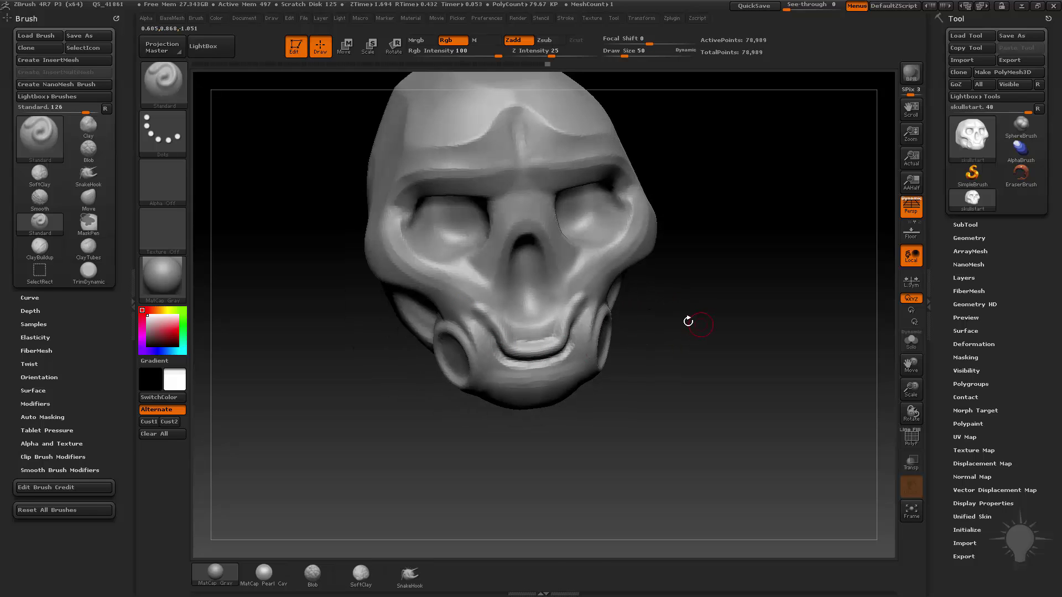
- Switch to the Clay brush at draw size 62 and build up the upper jaw between the nasal opening and the groove
{"action": "key", "text": "b"}
{"action": "key", "text": "c"}
{"action": "key", "text": "l"}
{"action": "key", "text": "bracketright"}
{"action": "left_click_drag", "start_coordinate": [499, 327], "coordinate": [552, 334]}
{"action": "left_click_drag", "start_coordinate": [656, 301], "coordinate": [701, 244]}
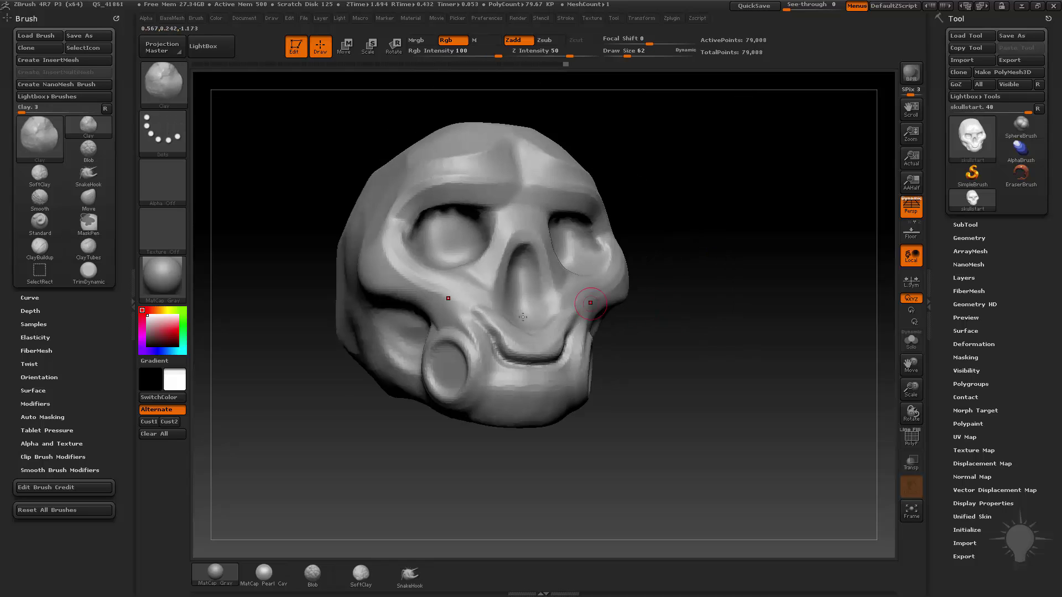
- Remesh the skull with DynaMesh at resolution 128 and deepen the upper jaw groove with the Clay brush at draw size 89
{"action": "left_click_drag", "start_coordinate": [647, 317], "coordinate": [680, 301]}
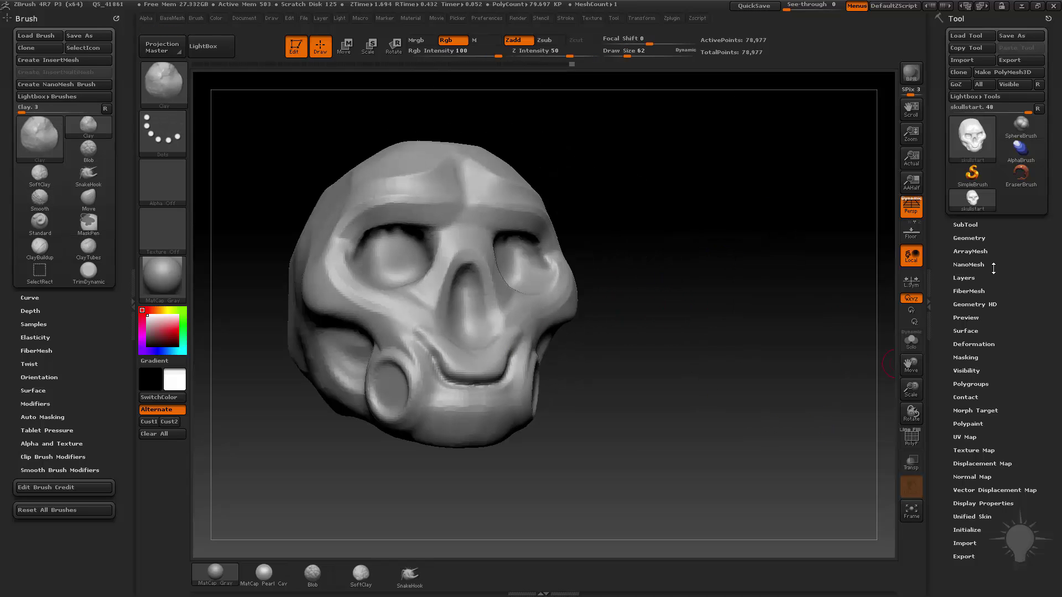
{"action": "left_click", "coordinate": [969, 237]}
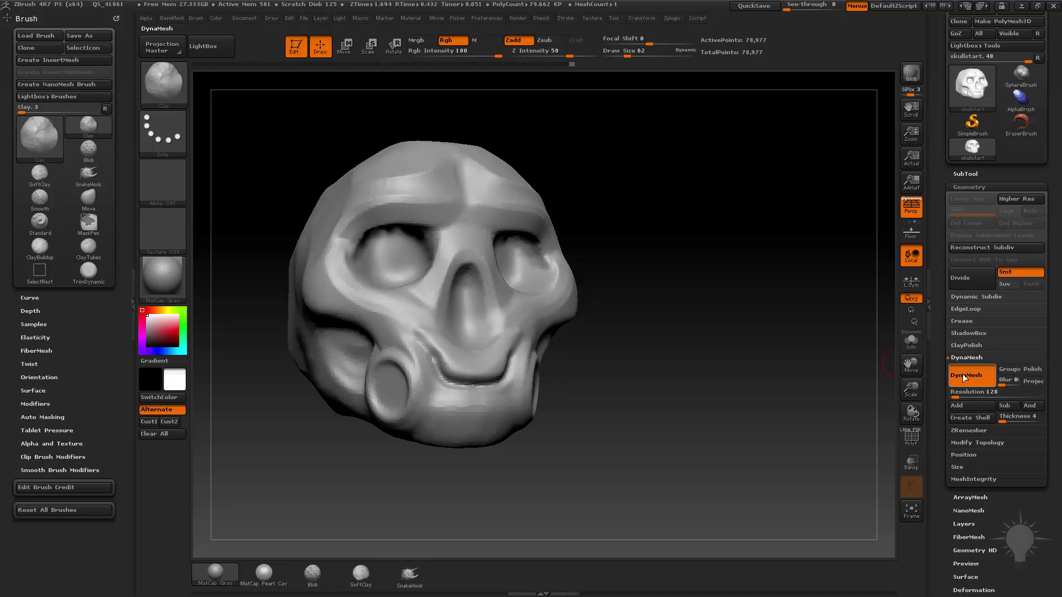
{"action": "left_click_drag", "start_coordinate": [727, 286], "coordinate": [678, 343]}
{"action": "key", "text": "s"}
{"action": "left_click_drag", "start_coordinate": [452, 323], "coordinate": [512, 375], "text": "alt"}
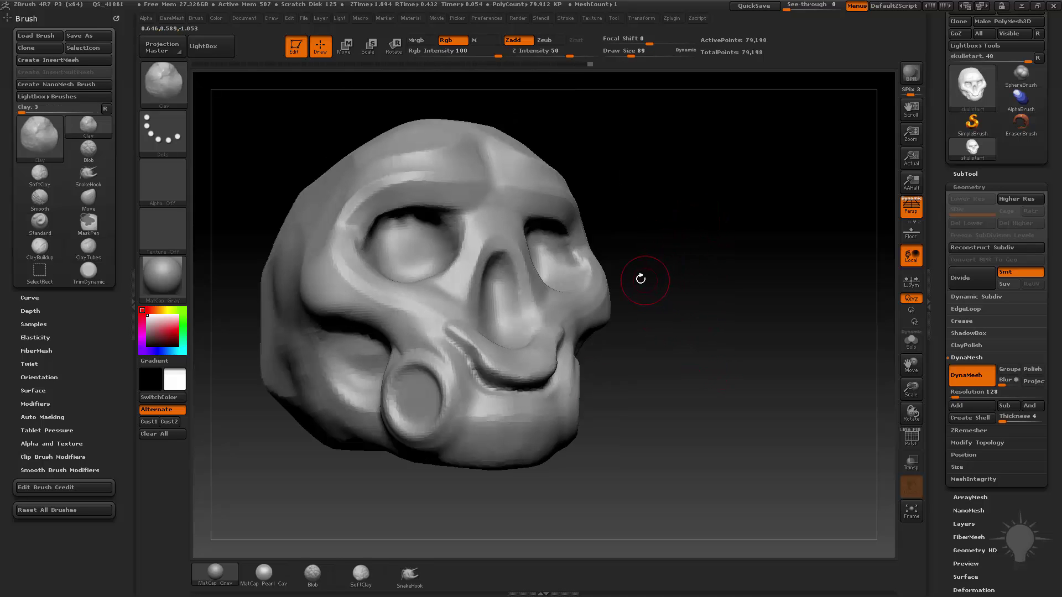
- Switch to the hPolish brush and flatten the upper jaw between the nasal opening and the groove
{"action": "key", "text": "b"}
{"action": "key", "text": "h"}
{"action": "key", "text": "p"}
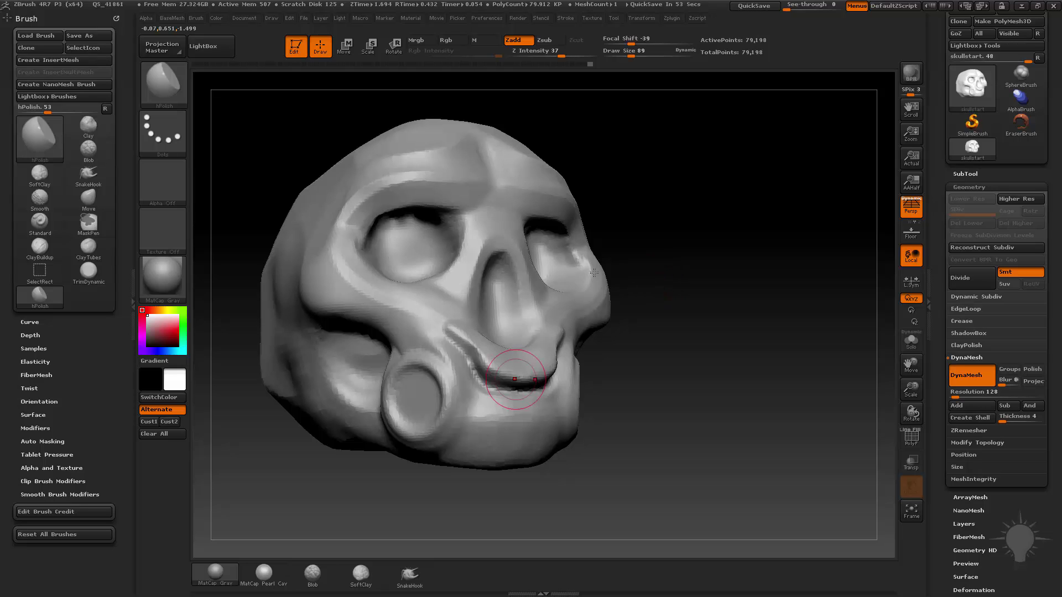
{"action": "left_click_drag", "start_coordinate": [739, 221], "coordinate": [787, 317]}
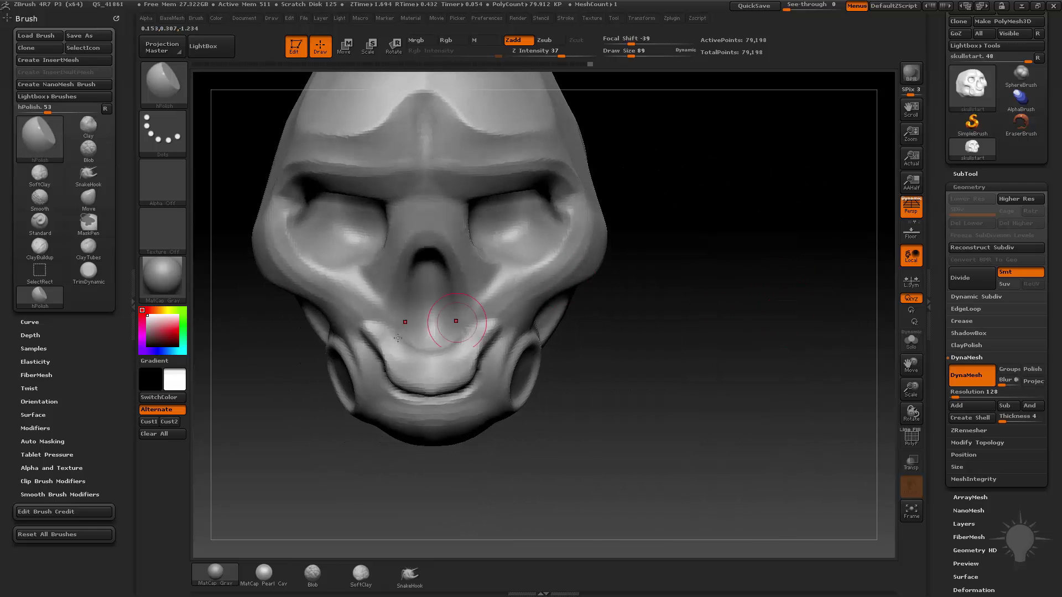
{"action": "left_click_drag", "start_coordinate": [399, 363], "coordinate": [421, 382]}
{"action": "left_click_drag", "start_coordinate": [429, 498], "coordinate": [423, 453]}
{"action": "left_click_drag", "start_coordinate": [587, 317], "coordinate": [642, 323]}
- Polish the upper jaw plate down to a crisp edge along both sides of the groove at draw size 82
{"action": "key", "text": "s"}
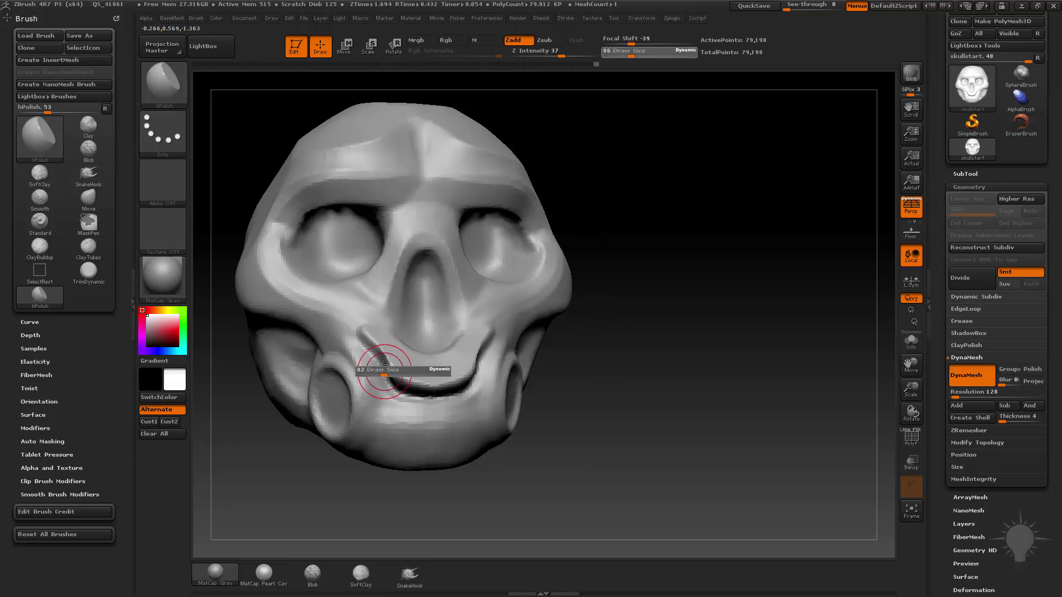
{"action": "left_click", "coordinate": [384, 370]}
{"action": "left_click_drag", "start_coordinate": [389, 370], "coordinate": [429, 387]}
{"action": "left_click_drag", "start_coordinate": [662, 323], "coordinate": [679, 341], "text": "alt"}
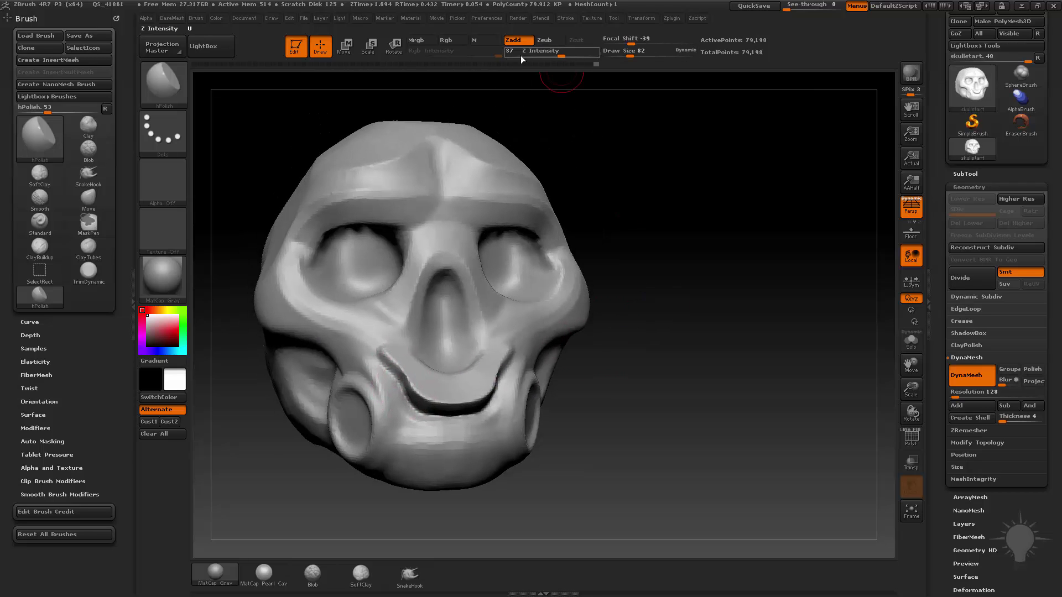
{"action": "mouse_move", "coordinate": [664, 241]}
{"action": "left_mouse_down", "text": "alt"}
{"action": "mouse_move", "coordinate": [698, 223]}
{"action": "mouse_move", "coordinate": [661, 185]}
{"action": "left_mouse_up", "text": "alt"}
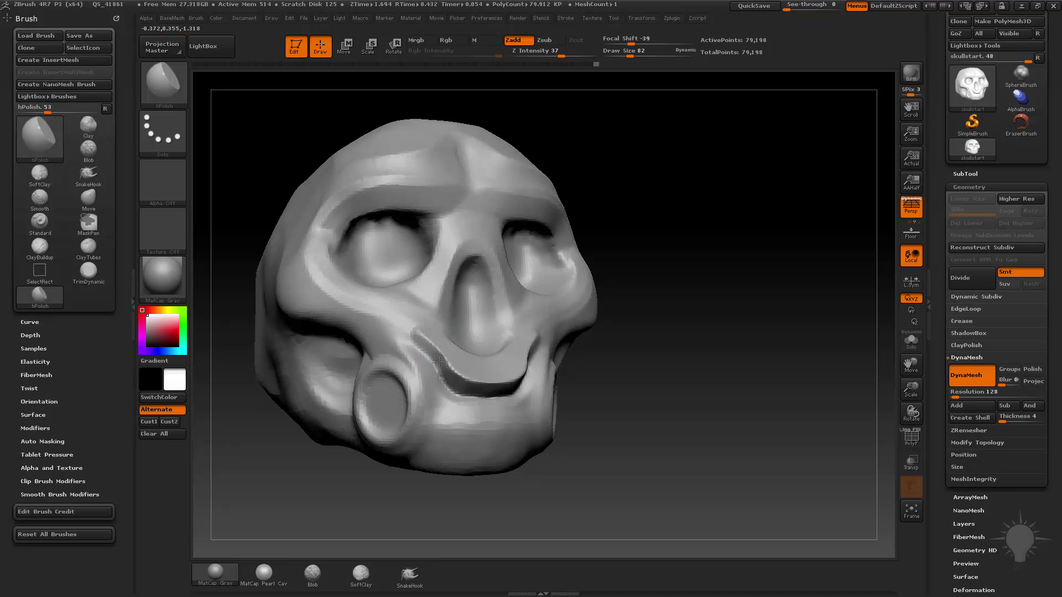
{"action": "left_click_drag", "start_coordinate": [664, 332], "coordinate": [559, 340]}
{"action": "left_click_drag", "start_coordinate": [502, 367], "coordinate": [522, 387]}
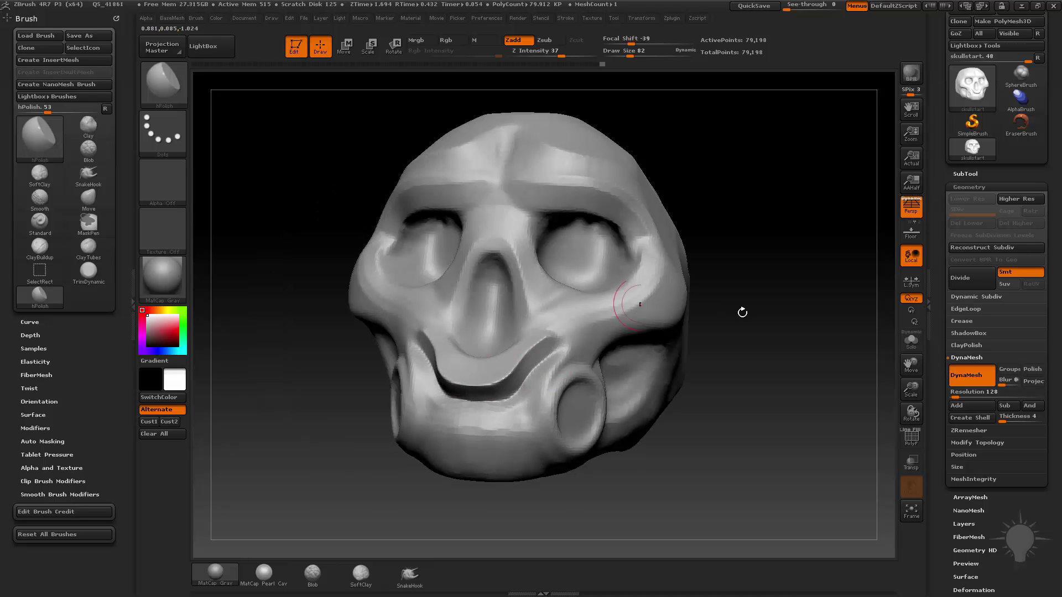
{"action": "left_click_drag", "start_coordinate": [740, 310], "coordinate": [680, 335]}
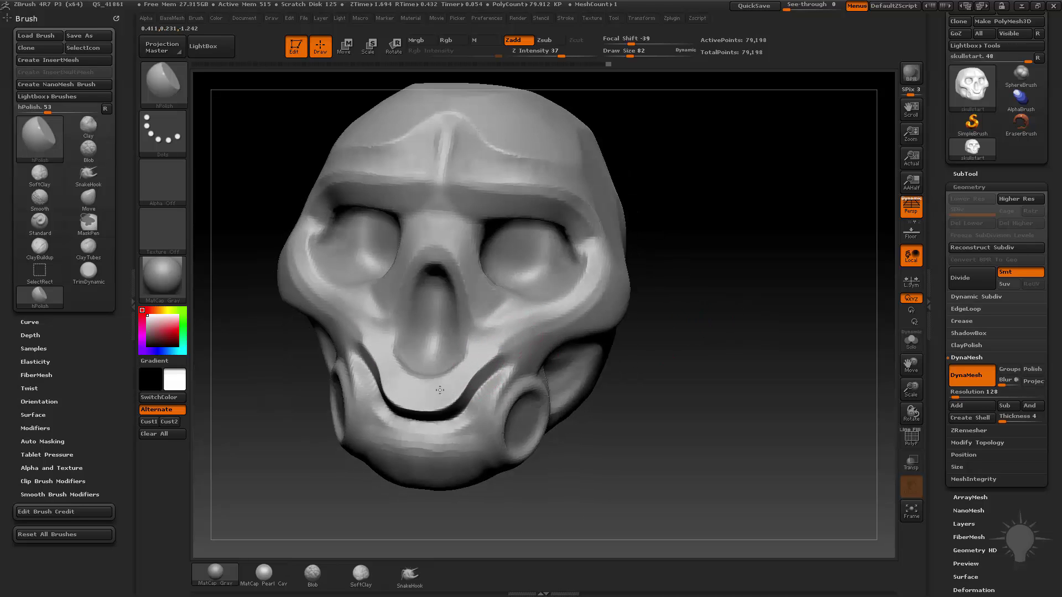
{"action": "mouse_move", "coordinate": [719, 282]}
{"action": "left_mouse_down", "text": "alt"}
{"action": "mouse_move", "coordinate": [730, 301]}
{"action": "mouse_move", "coordinate": [754, 292]}
{"action": "left_mouse_up", "text": "alt"}
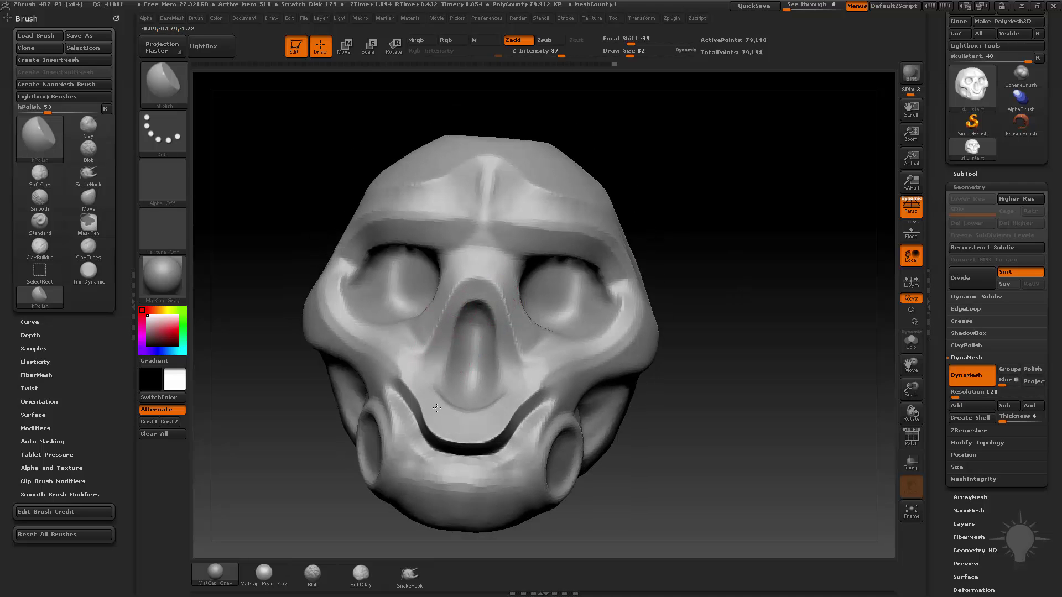
- Polish the side and upper planes of the cranium with hPolish at draw size 283, reduced to 226 and 203
{"action": "mouse_move", "coordinate": [664, 343]}
{"action": "left_mouse_down"}
{"action": "mouse_move", "coordinate": [829, 299]}
{"action": "mouse_move", "coordinate": [782, 280]}
{"action": "mouse_move", "coordinate": [642, 314]}
{"action": "left_mouse_up"}
{"action": "key", "text": "s"}
{"action": "mouse_move", "coordinate": [520, 305]}
{"action": "left_mouse_down"}
{"action": "mouse_move", "coordinate": [538, 304]}
{"action": "mouse_move", "coordinate": [488, 318]}
{"action": "left_mouse_up"}
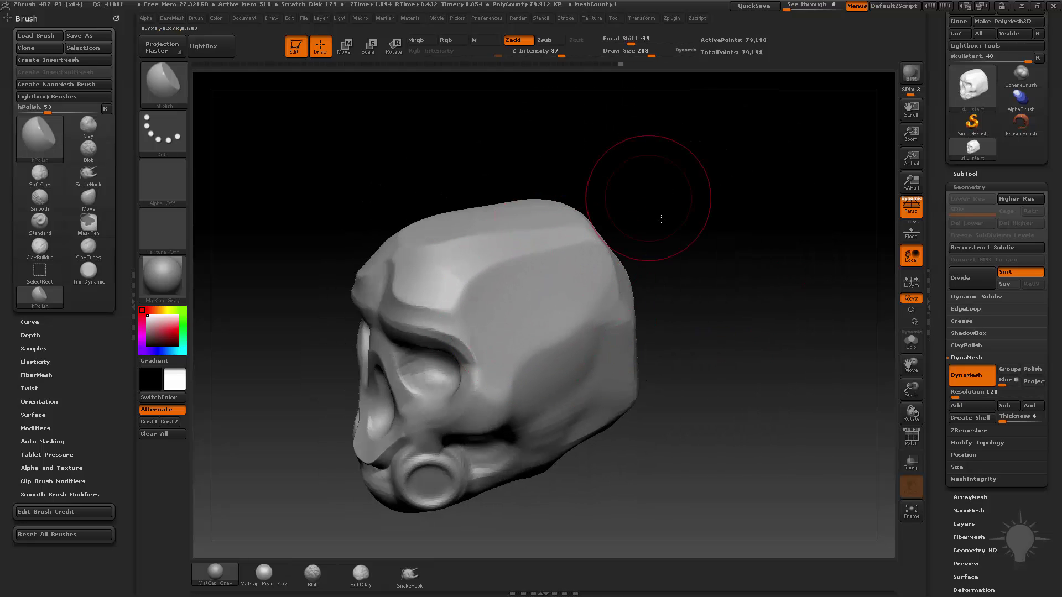
{"action": "key", "text": "s"}
{"action": "mouse_move", "coordinate": [628, 214]}
{"action": "left_mouse_down"}
{"action": "mouse_move", "coordinate": [445, 271]}
{"action": "mouse_move", "coordinate": [420, 237]}
{"action": "left_mouse_up"}
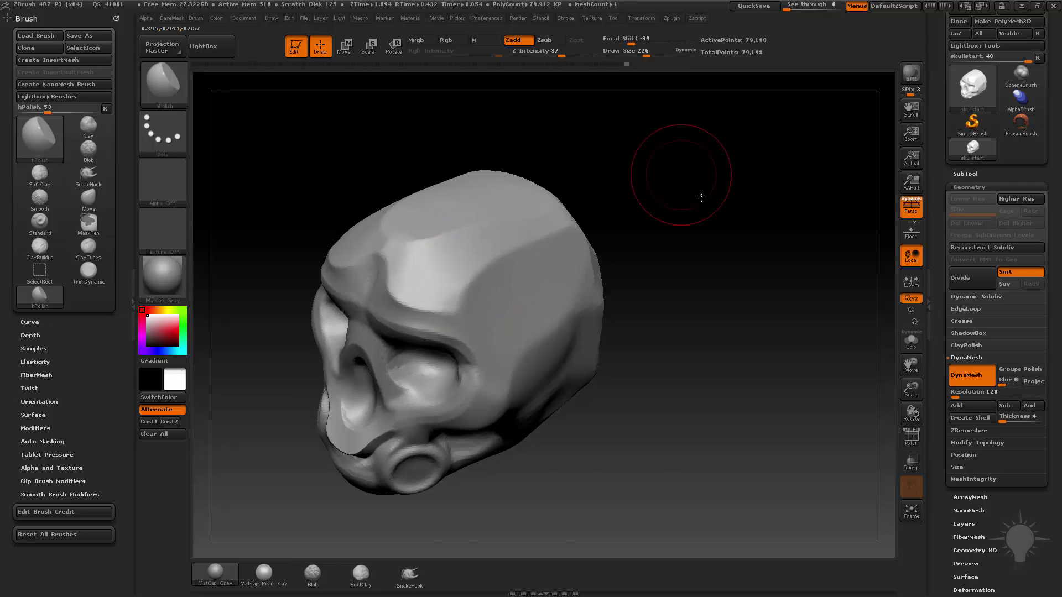
{"action": "left_click_drag", "start_coordinate": [701, 199], "coordinate": [776, 244], "text": "alt"}
{"action": "key", "text": "s"}
{"action": "left_click_drag", "start_coordinate": [519, 249], "coordinate": [514, 250]}
{"action": "left_click_drag", "start_coordinate": [481, 257], "coordinate": [440, 255]}
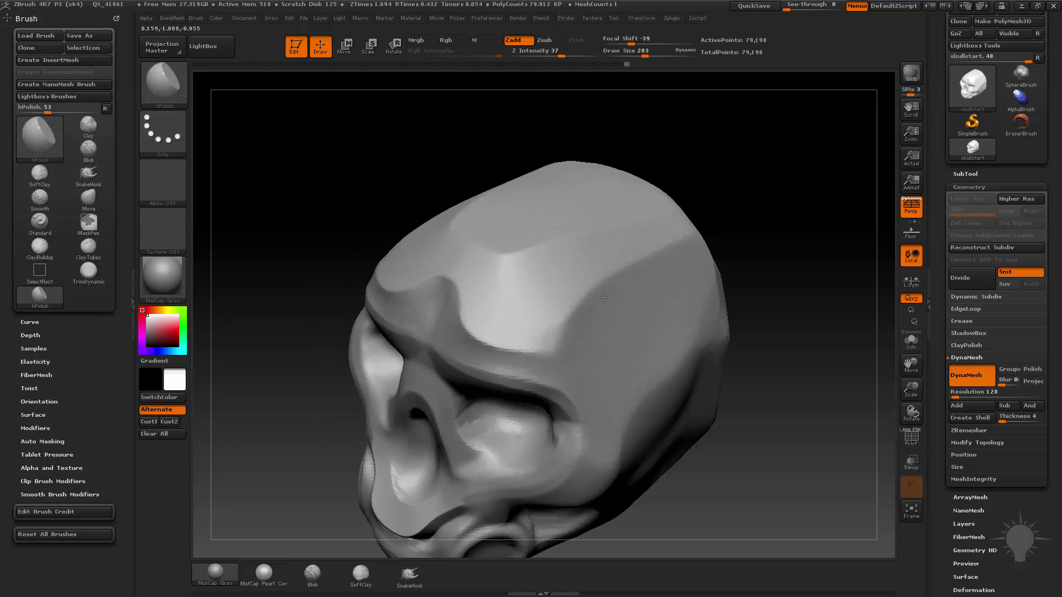
- Examine the mesh density from the front with the polyframe shown, hide the polyframe, and set the draw size to 105
{"action": "left_click_drag", "start_coordinate": [768, 222], "coordinate": [902, 416], "text": "alt"}
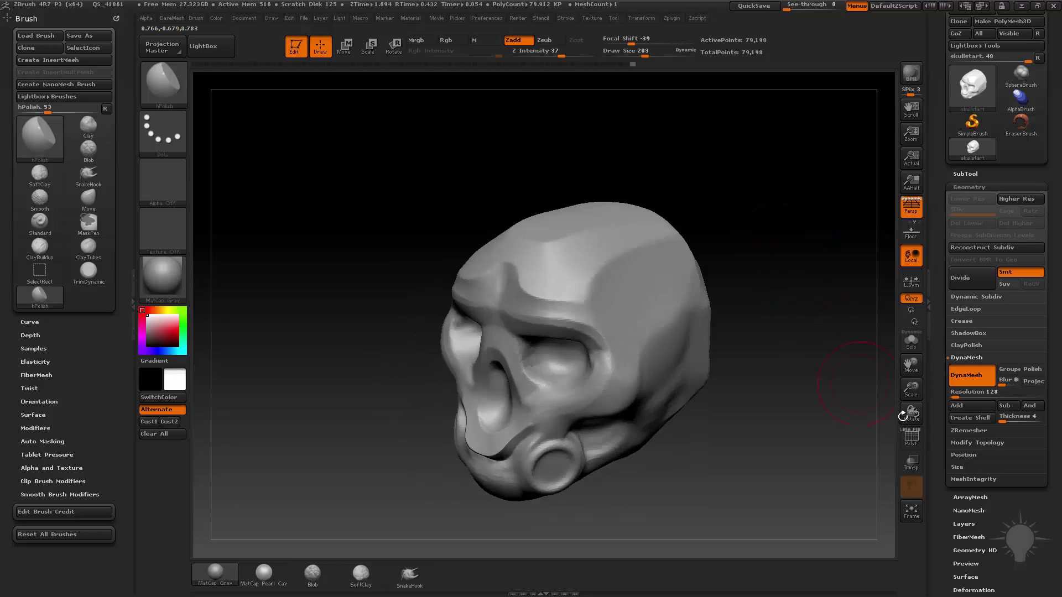
{"action": "left_click", "coordinate": [911, 437]}
{"action": "mouse_move", "coordinate": [735, 83]}
{"action": "left_mouse_down", "text": "alt"}
{"action": "mouse_move", "coordinate": [809, 310]}
{"action": "mouse_move", "coordinate": [790, 288]}
{"action": "mouse_move", "coordinate": [769, 287]}
{"action": "left_mouse_up", "text": "alt"}
{"action": "key", "text": "s"}
{"action": "mouse_move", "coordinate": [804, 148]}
{"action": "left_mouse_down"}
{"action": "mouse_move", "coordinate": [801, 173]}
{"action": "mouse_move", "coordinate": [725, 157]}
{"action": "mouse_move", "coordinate": [802, 166]}
{"action": "left_mouse_up"}
{"action": "left_click_drag", "start_coordinate": [718, 180], "coordinate": [705, 119], "text": "alt"}
{"action": "left_click_drag", "start_coordinate": [766, 225], "coordinate": [777, 243], "text": "shift"}
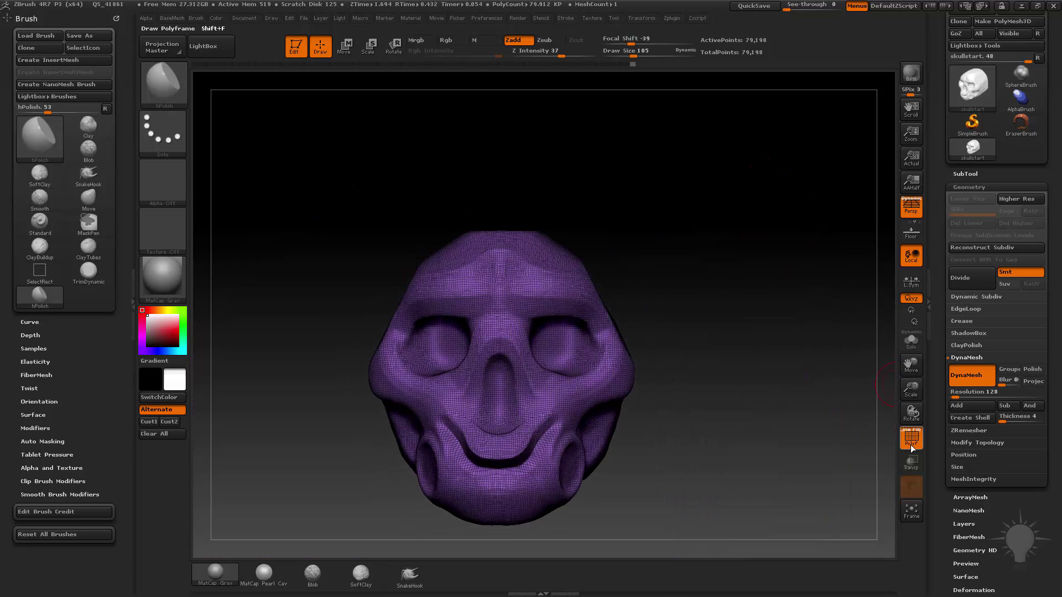
{"action": "left_click", "coordinate": [911, 446]}
{"action": "left_click_drag", "start_coordinate": [860, 370], "coordinate": [772, 366]}
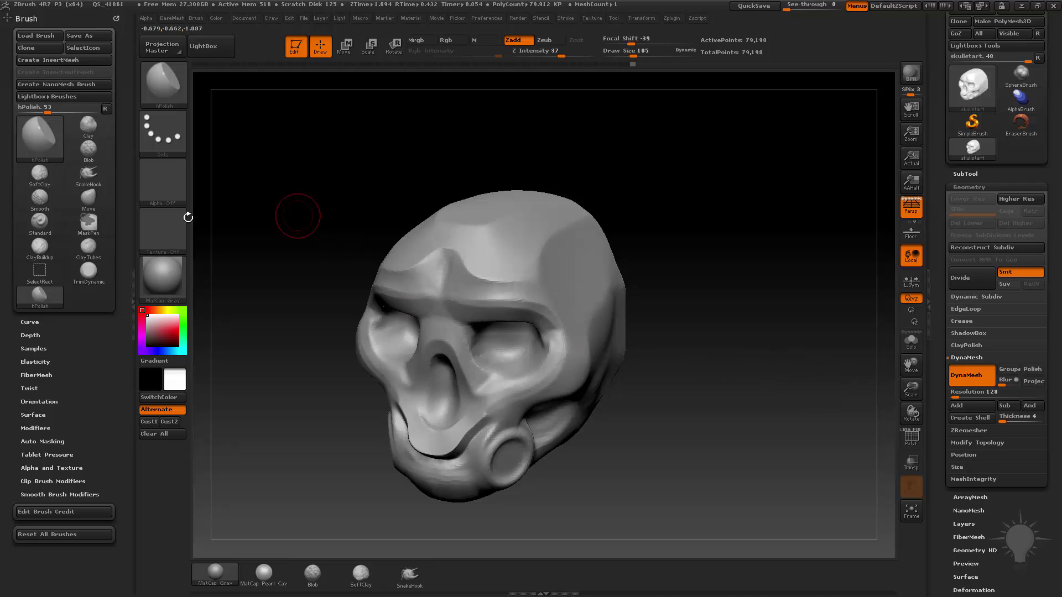
- Examine the skull's planes under the Chrome BlueTint material, set the draw size to 126, and restore the MatCap Gray material
{"action": "left_click_drag", "start_coordinate": [255, 220], "coordinate": [296, 203], "text": "alt"}
{"action": "left_click", "coordinate": [176, 283]}
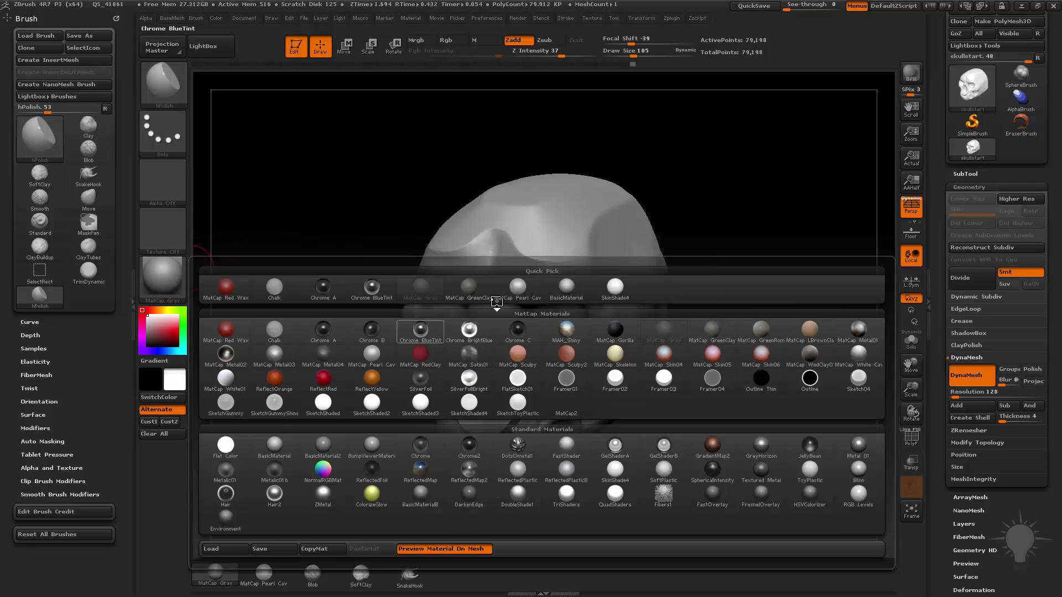
{"action": "left_click", "coordinate": [420, 330]}
{"action": "mouse_move", "coordinate": [765, 259]}
{"action": "left_mouse_down"}
{"action": "mouse_move", "coordinate": [679, 252]}
{"action": "mouse_move", "coordinate": [737, 232]}
{"action": "mouse_move", "coordinate": [769, 191]}
{"action": "left_mouse_up"}
{"action": "key", "text": "s"}
{"action": "left_click_drag", "start_coordinate": [483, 287], "coordinate": [489, 287]}
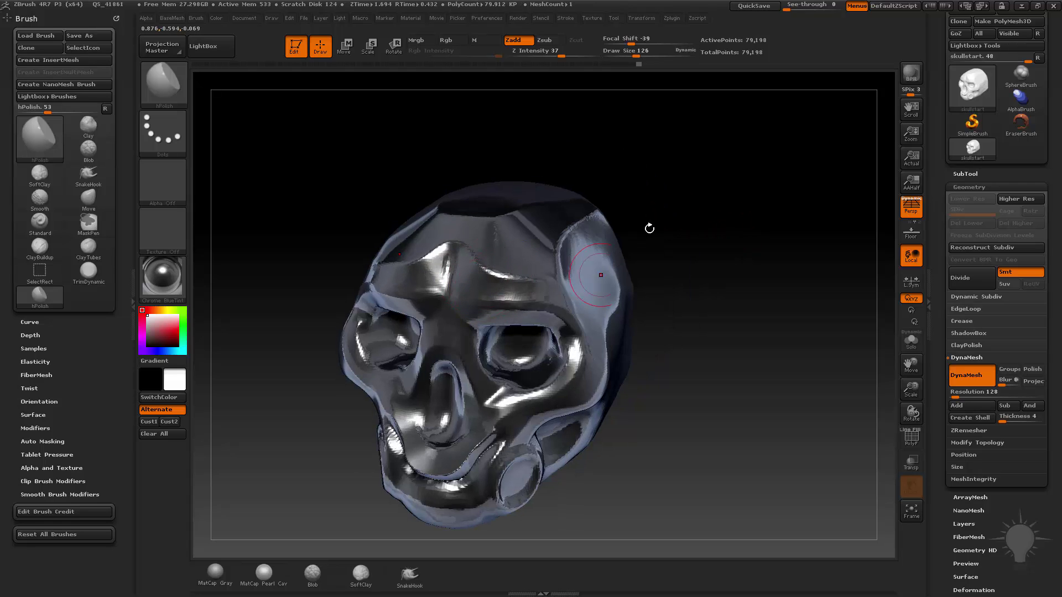
{"action": "left_click_drag", "start_coordinate": [649, 228], "coordinate": [484, 253]}
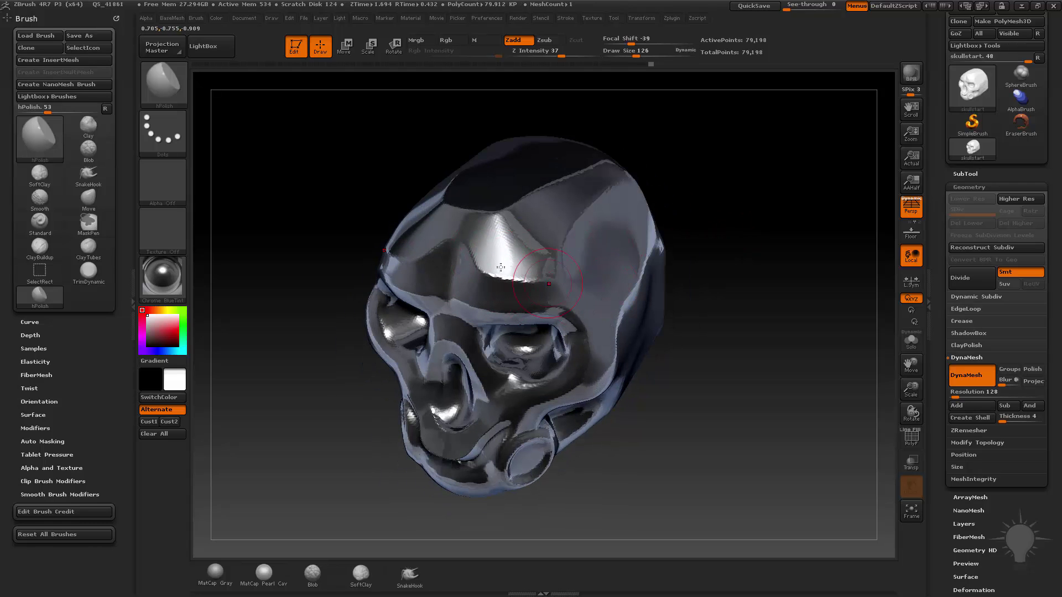
{"action": "left_click", "coordinate": [163, 275]}
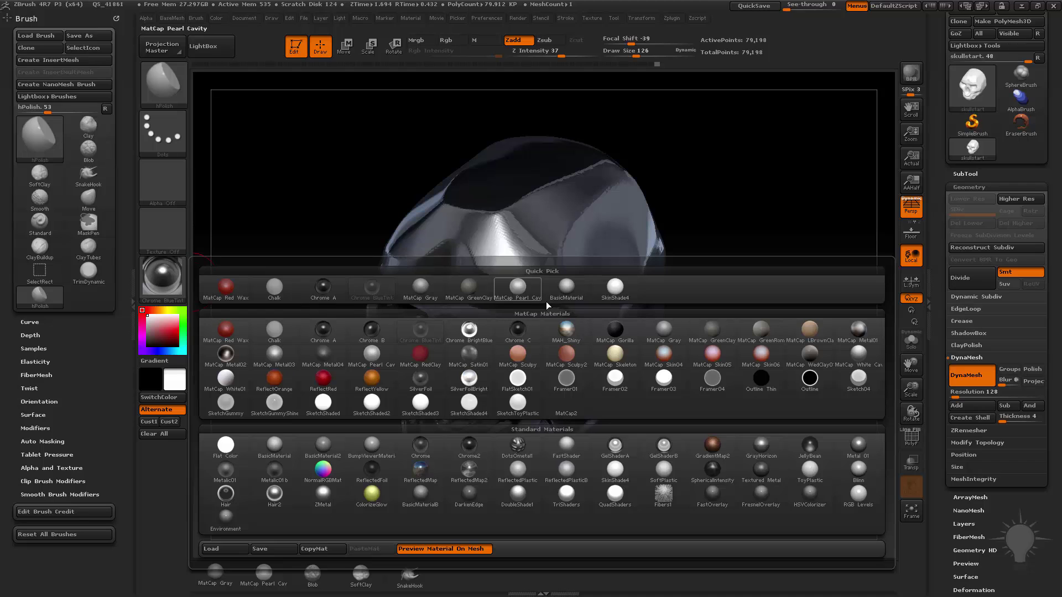
{"action": "left_click", "coordinate": [428, 297]}
- Polish the raised peak in the middle of the forehead into crisp planes with hPolish at draw size 105, reduced to 78
{"action": "left_click_drag", "start_coordinate": [860, 308], "coordinate": [567, 296]}
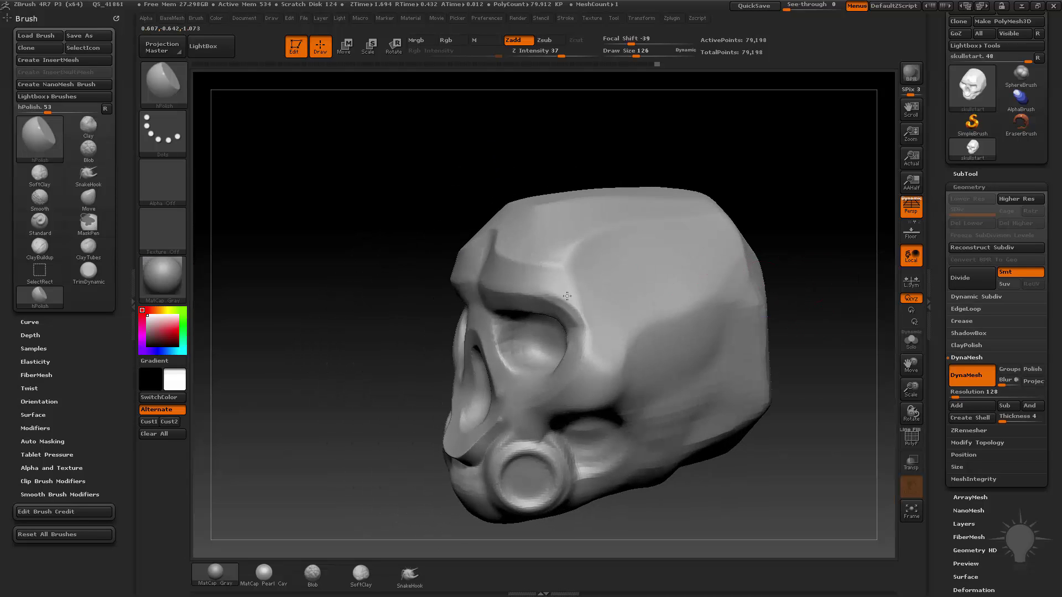
{"action": "left_click_drag", "start_coordinate": [639, 142], "coordinate": [535, 230]}
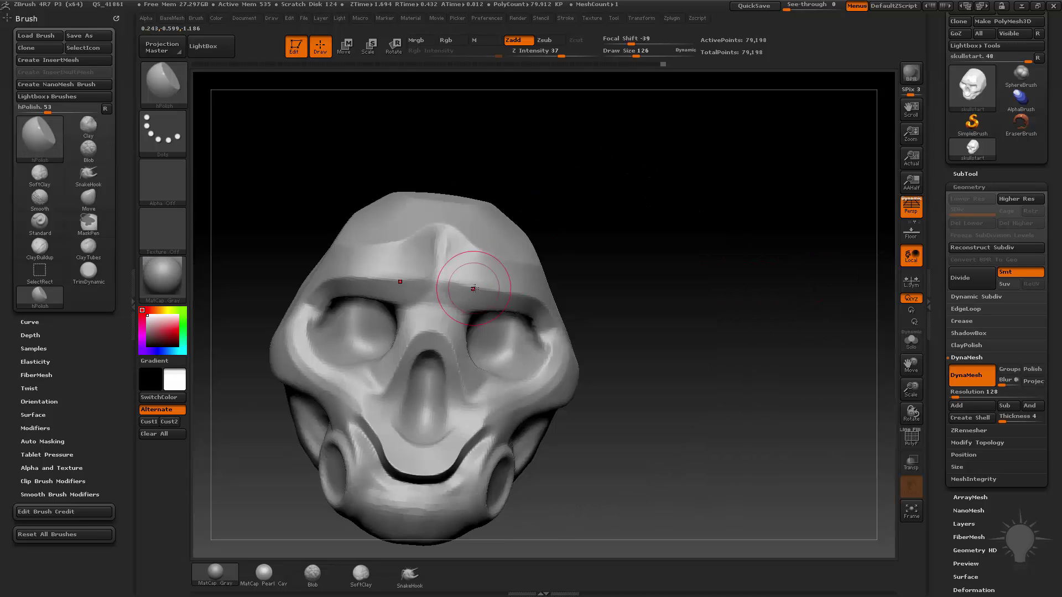
{"action": "left_click_drag", "start_coordinate": [607, 186], "coordinate": [615, 225]}
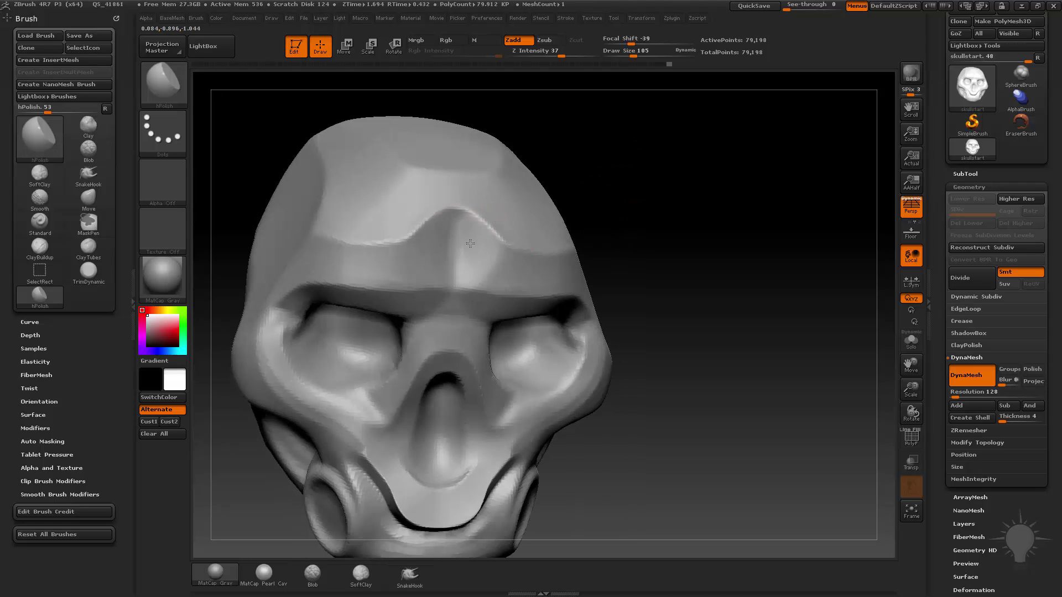
{"action": "left_click_drag", "start_coordinate": [470, 244], "coordinate": [472, 249]}
{"action": "right_click_drag", "start_coordinate": [472, 249], "coordinate": [467, 251]}
{"action": "mouse_move", "coordinate": [467, 251]}
{"action": "left_mouse_down"}
{"action": "mouse_move", "coordinate": [460, 238]}
{"action": "mouse_move", "coordinate": [459, 265]}
{"action": "left_mouse_up"}
{"action": "key", "text": "ctrl+z"}
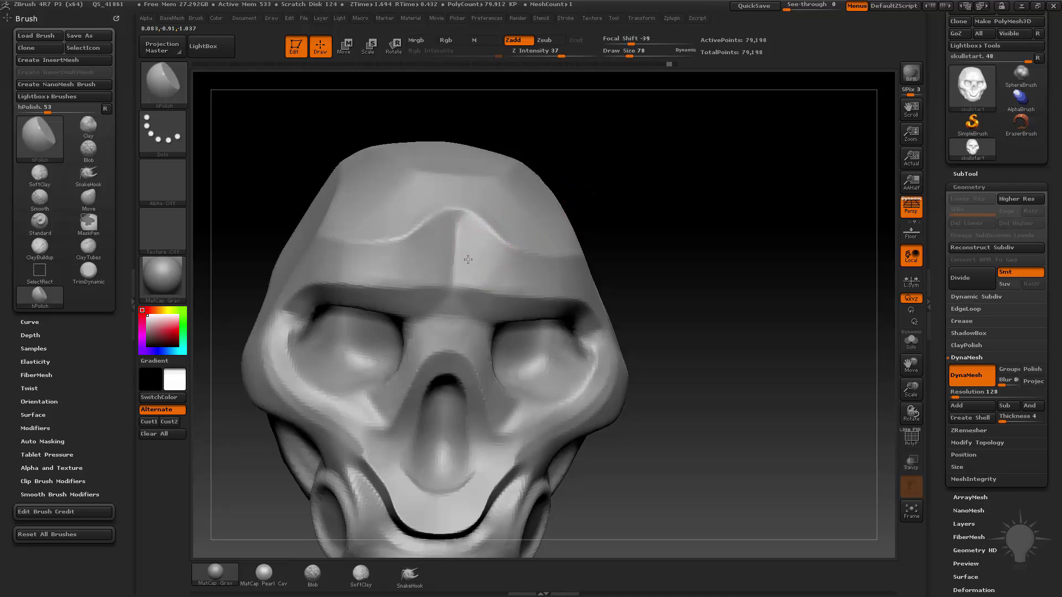
{"action": "mouse_move", "coordinate": [552, 181]}
{"action": "left_mouse_down"}
{"action": "mouse_move", "coordinate": [486, 239]}
{"action": "mouse_move", "coordinate": [486, 166]}
{"action": "mouse_move", "coordinate": [471, 241]}
{"action": "left_mouse_up"}
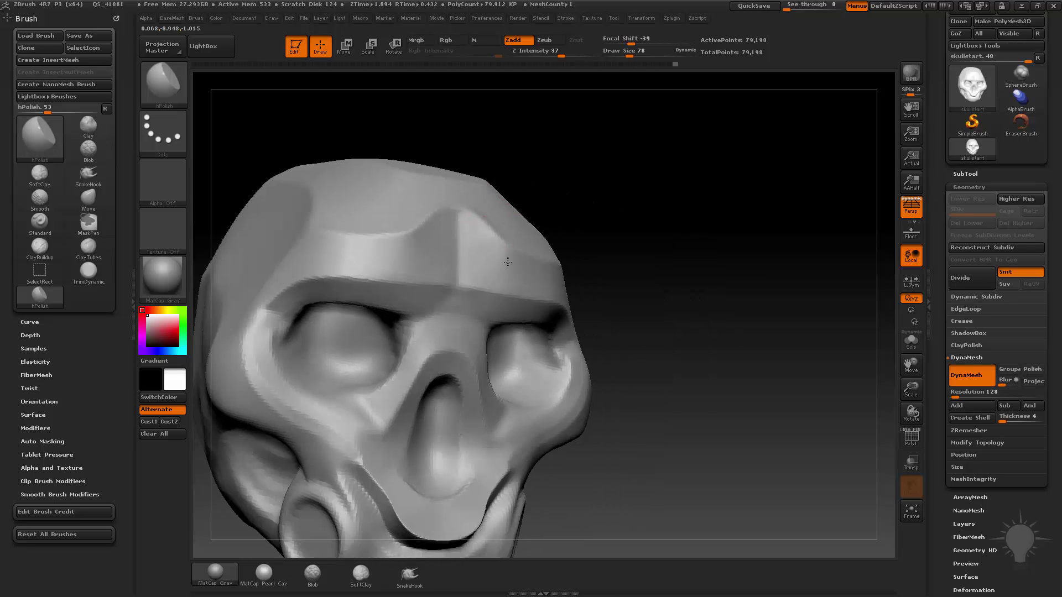
{"action": "mouse_move", "coordinate": [603, 232]}
{"action": "left_mouse_down"}
{"action": "mouse_move", "coordinate": [485, 247]}
{"action": "mouse_move", "coordinate": [498, 223]}
{"action": "left_mouse_up"}
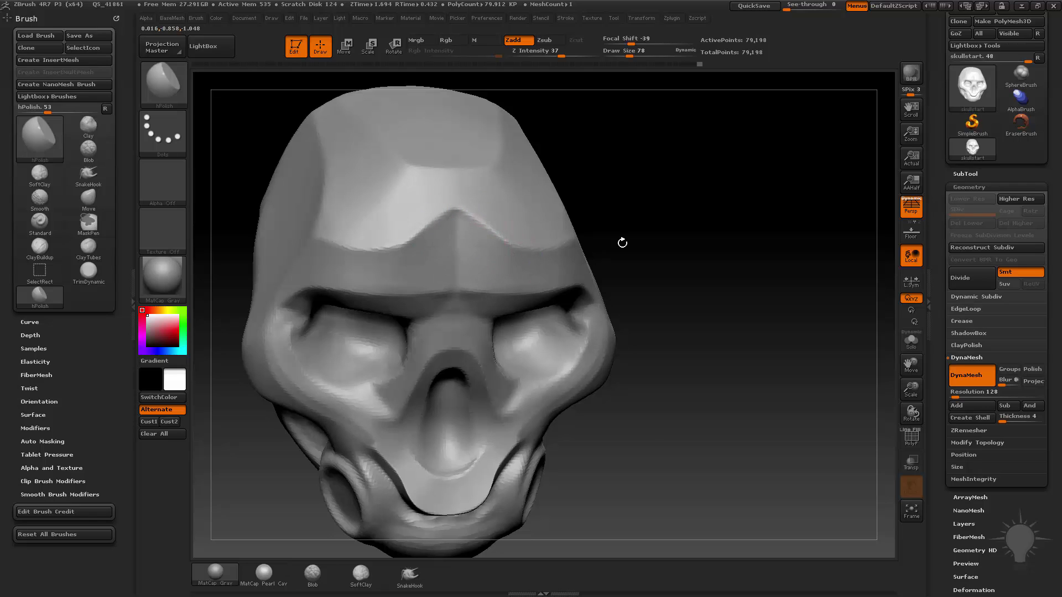
- Polish the walls of the jaw groove with hPolish at draw size 78 and remesh the skull at DynaMesh resolution 128
{"action": "mouse_move", "coordinate": [623, 243]}
{"action": "left_mouse_down"}
{"action": "mouse_move", "coordinate": [739, 218]}
{"action": "mouse_move", "coordinate": [702, 190]}
{"action": "mouse_move", "coordinate": [735, 197]}
{"action": "mouse_move", "coordinate": [690, 226]}
{"action": "mouse_move", "coordinate": [735, 216]}
{"action": "mouse_move", "coordinate": [709, 201]}
{"action": "mouse_move", "coordinate": [680, 216]}
{"action": "left_mouse_up"}
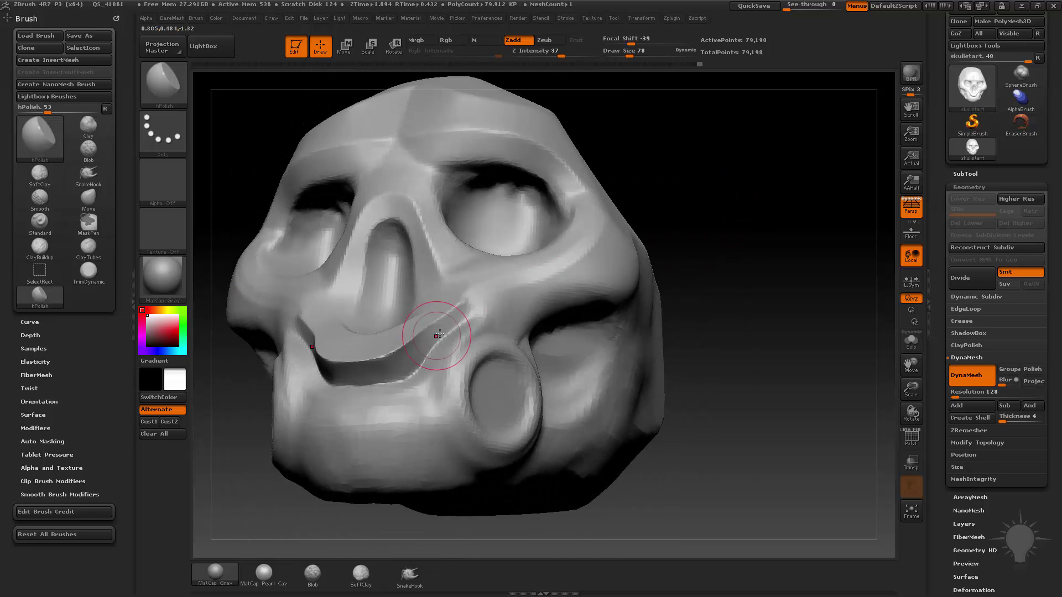
{"action": "left_click_drag", "start_coordinate": [747, 185], "coordinate": [632, 232]}
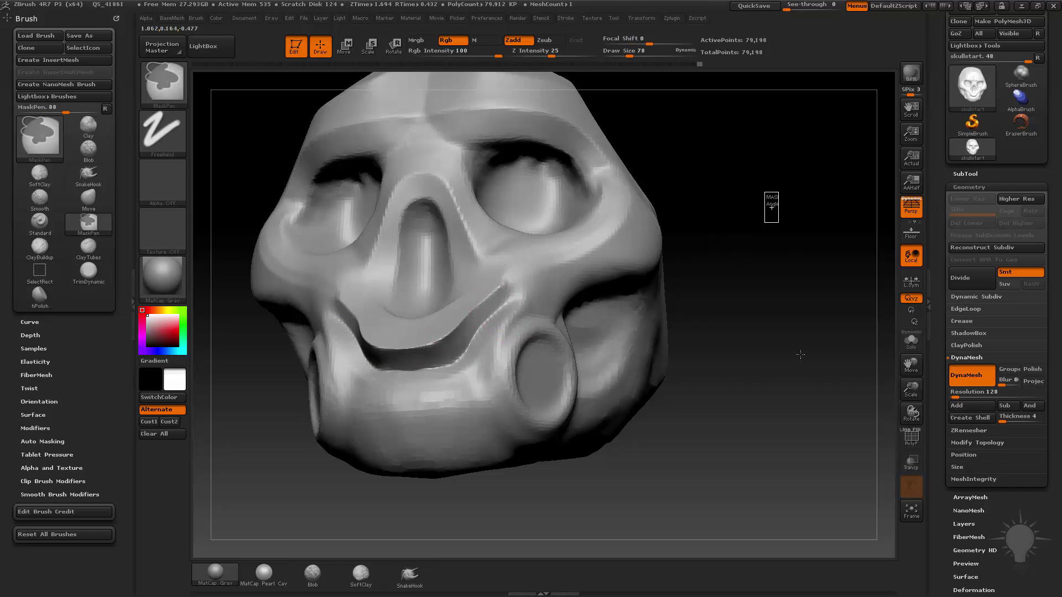
{"action": "left_click_drag", "start_coordinate": [754, 329], "coordinate": [833, 275]}
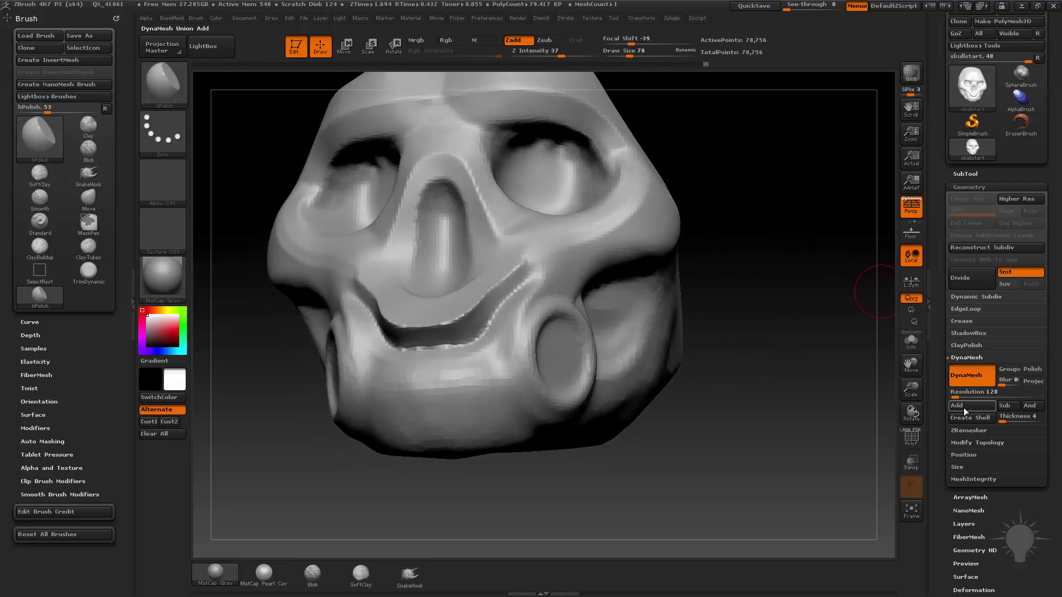
- Set the DynaMesh resolution to 256 and remesh the skull
{"action": "left_click", "coordinate": [975, 392]}
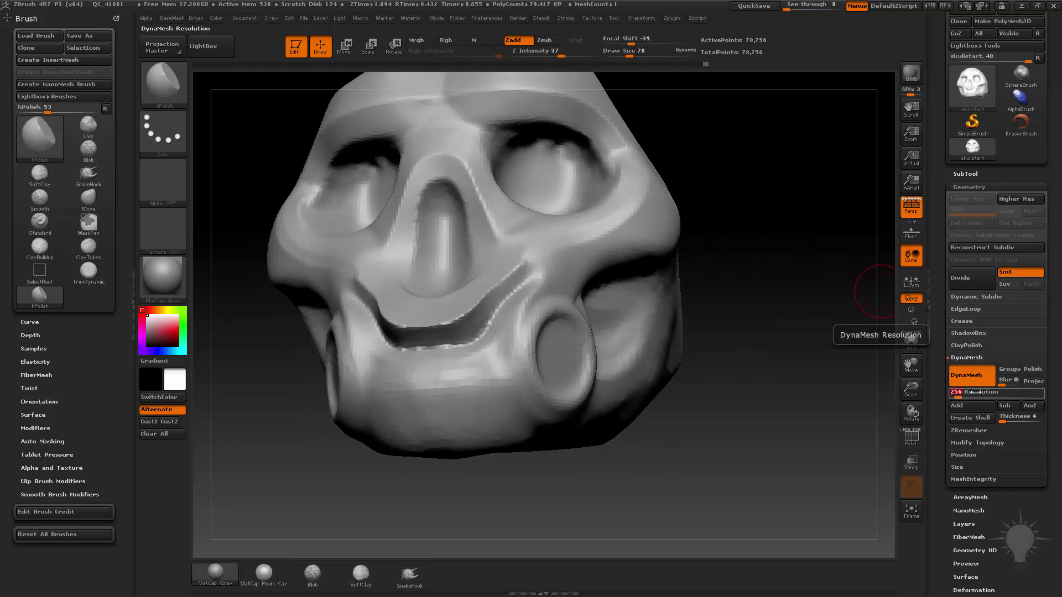
{"action": "left_click_drag", "start_coordinate": [763, 132], "coordinate": [775, 181], "text": "ctrl"}
{"action": "left_click_drag", "start_coordinate": [811, 327], "coordinate": [792, 319], "text": "alt"}
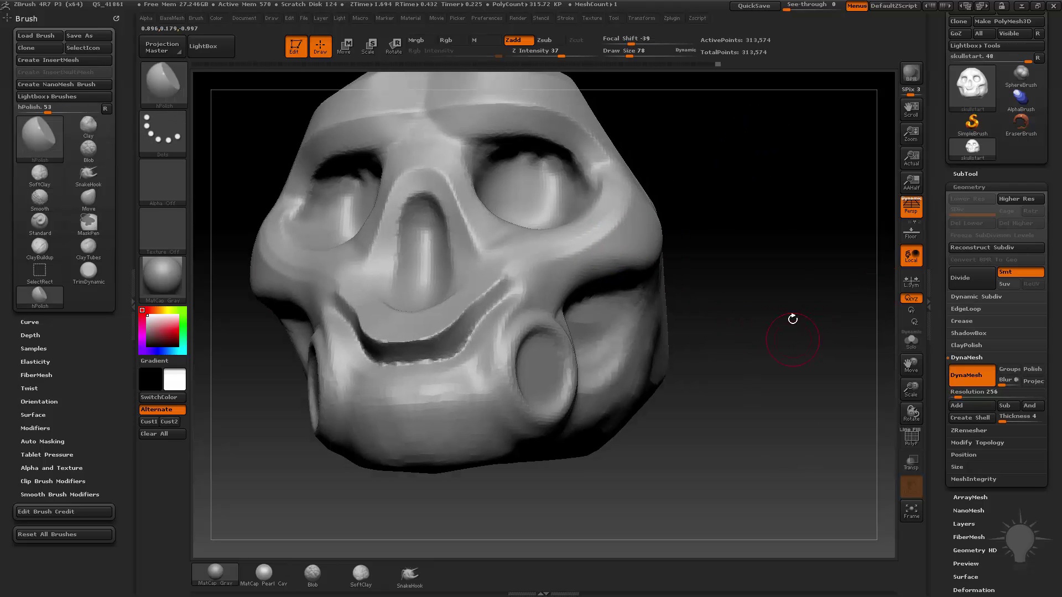
- Smooth the jagged edges of the jaw groove and polish its rim with hPolish at draw size 65
{"action": "key", "text": "bracketleft"}
{"action": "key", "text": "bracketleft"}
{"action": "mouse_move", "coordinate": [704, 257]}
{"action": "left_mouse_down", "text": "shift"}
{"action": "mouse_move", "coordinate": [475, 335]}
{"action": "mouse_move", "coordinate": [676, 279]}
{"action": "left_mouse_up", "text": "shift"}
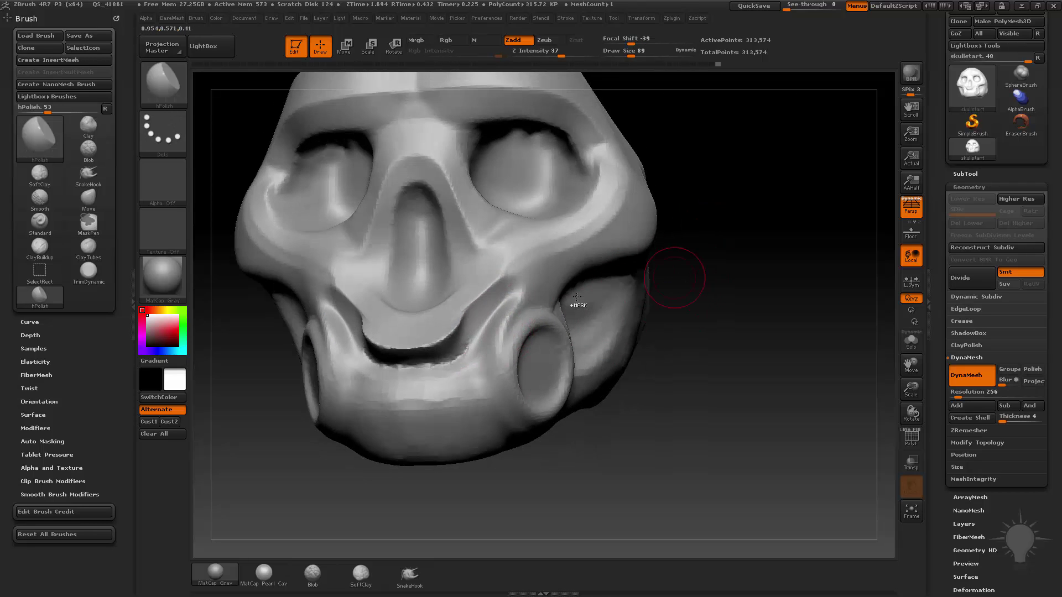
{"action": "left_click_drag", "start_coordinate": [504, 295], "coordinate": [486, 325], "text": "shift"}
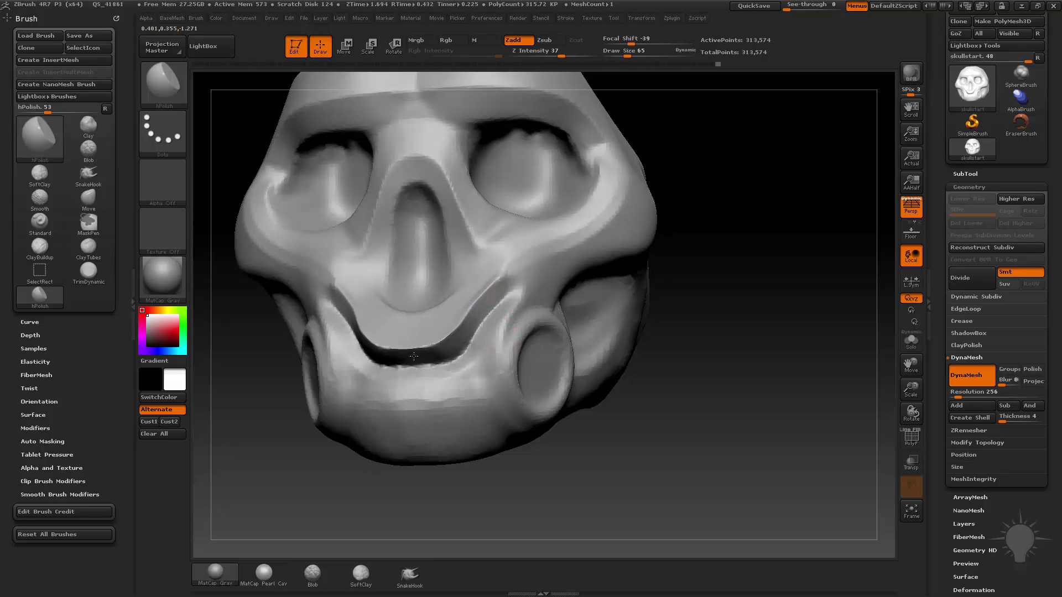
{"action": "left_click_drag", "start_coordinate": [499, 291], "coordinate": [497, 297]}
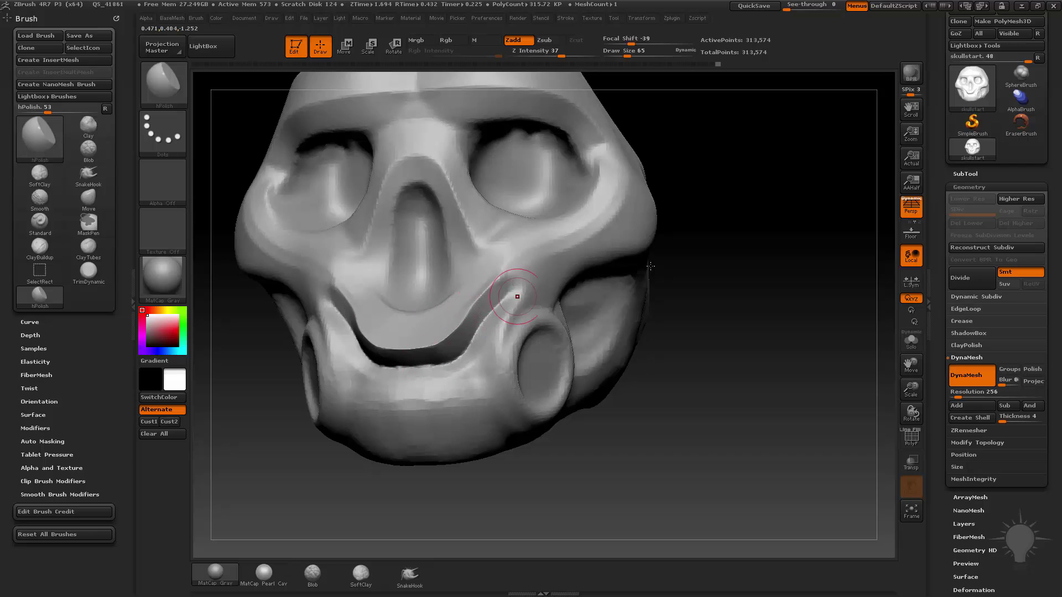
- Polish the walls and rim of the jaw groove with hPolish at draw size 65, smooth the rim and remesh the skull at DynaMesh resolution 256
{"action": "left_click_drag", "start_coordinate": [650, 266], "coordinate": [466, 289]}
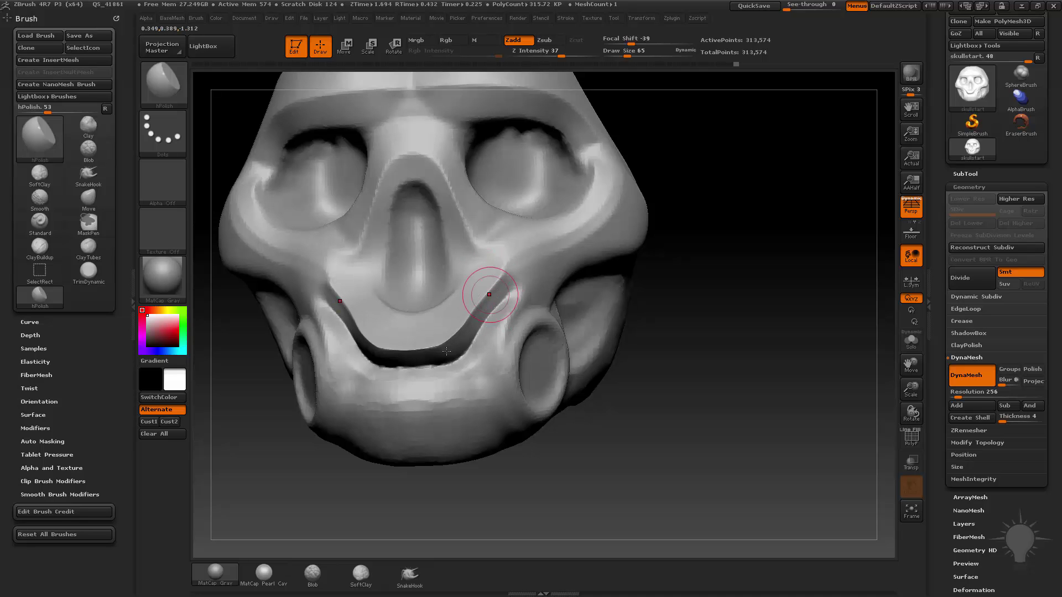
{"action": "left_click_drag", "start_coordinate": [685, 279], "coordinate": [441, 344]}
{"action": "left_click_drag", "start_coordinate": [642, 264], "coordinate": [619, 310]}
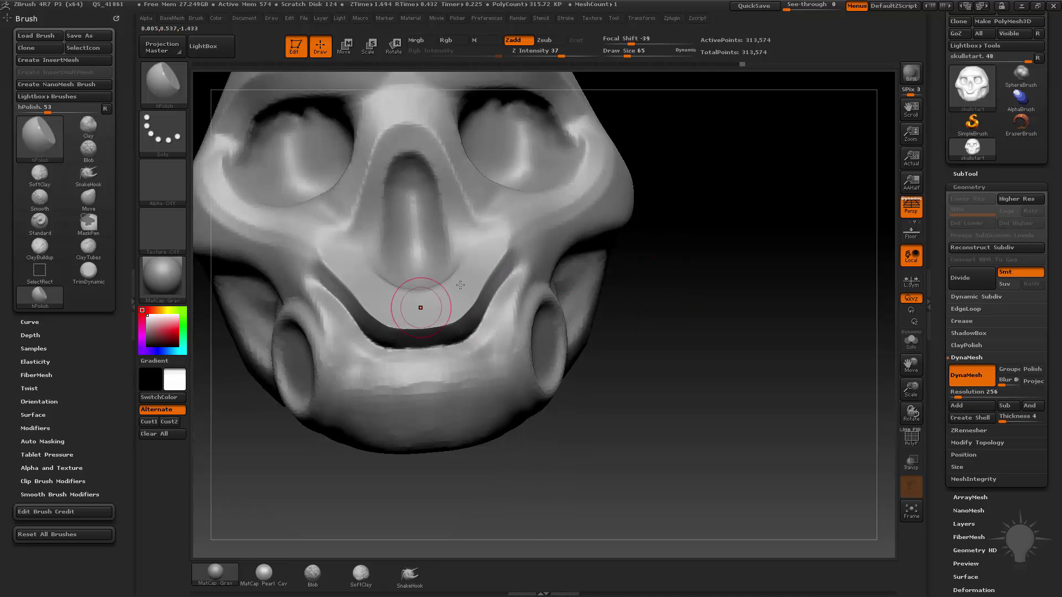
{"action": "left_click_drag", "start_coordinate": [703, 271], "coordinate": [636, 256]}
{"action": "left_click_drag", "start_coordinate": [512, 263], "coordinate": [455, 349], "text": "shift"}
{"action": "left_click_drag", "start_coordinate": [772, 206], "coordinate": [837, 340], "text": "ctrl"}
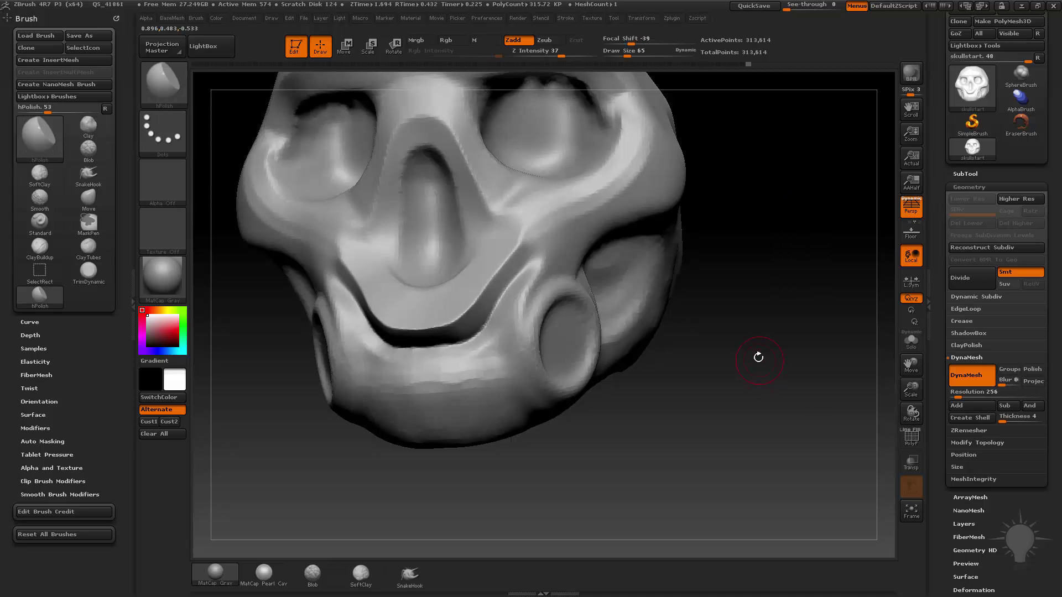
- Flatten the band just below the jaw groove into a crisp plane with hPolish at draw size 59
{"action": "mouse_move", "coordinate": [758, 358]}
{"action": "left_mouse_down", "text": "alt"}
{"action": "mouse_move", "coordinate": [774, 254]}
{"action": "mouse_move", "coordinate": [770, 292]}
{"action": "mouse_move", "coordinate": [813, 335]}
{"action": "left_mouse_up", "text": "alt"}
{"action": "mouse_move", "coordinate": [633, 237]}
{"action": "left_mouse_down"}
{"action": "mouse_move", "coordinate": [686, 234]}
{"action": "mouse_move", "coordinate": [509, 280]}
{"action": "left_mouse_up"}
{"action": "key", "text": "s"}
{"action": "left_click", "coordinate": [518, 278]}
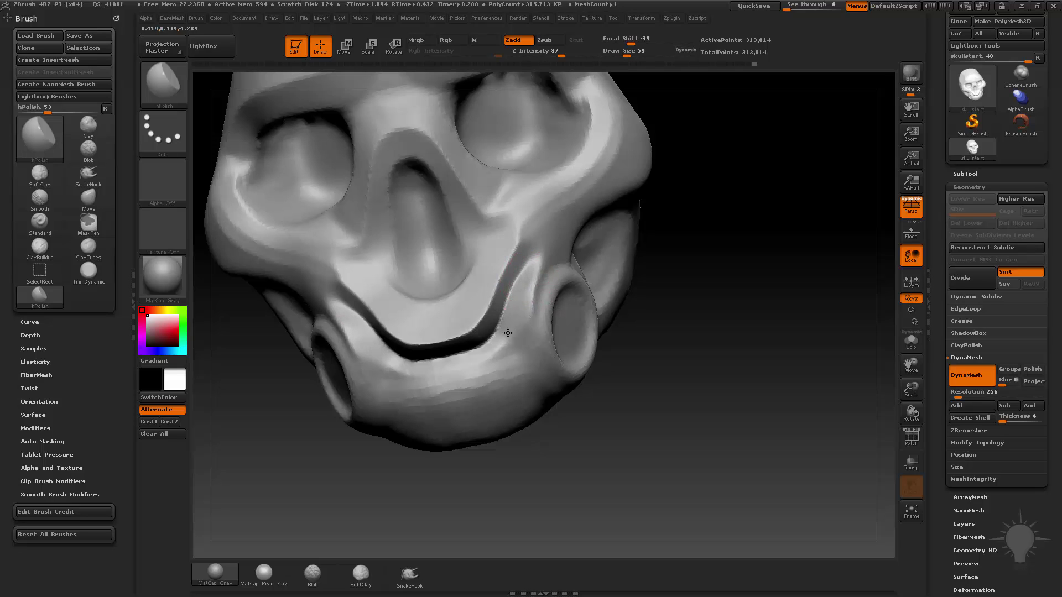
{"action": "mouse_move", "coordinate": [507, 333]}
{"action": "left_mouse_down"}
{"action": "mouse_move", "coordinate": [487, 353]}
{"action": "mouse_move", "coordinate": [426, 371]}
{"action": "left_mouse_up"}
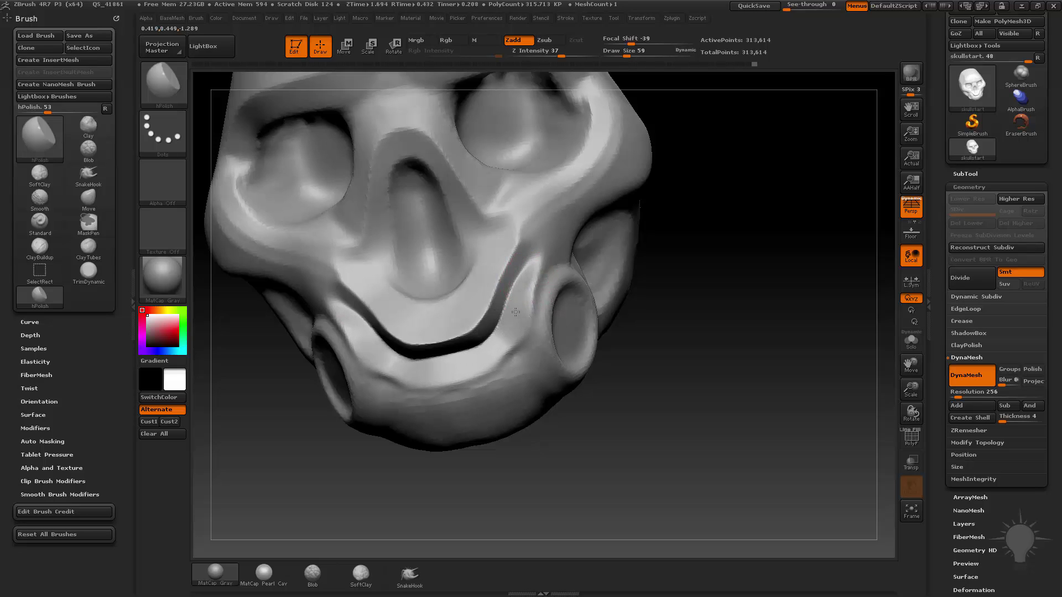
{"action": "mouse_move", "coordinate": [503, 336]}
{"action": "left_mouse_down"}
{"action": "mouse_move", "coordinate": [530, 271]}
{"action": "mouse_move", "coordinate": [520, 304]}
{"action": "left_mouse_up"}
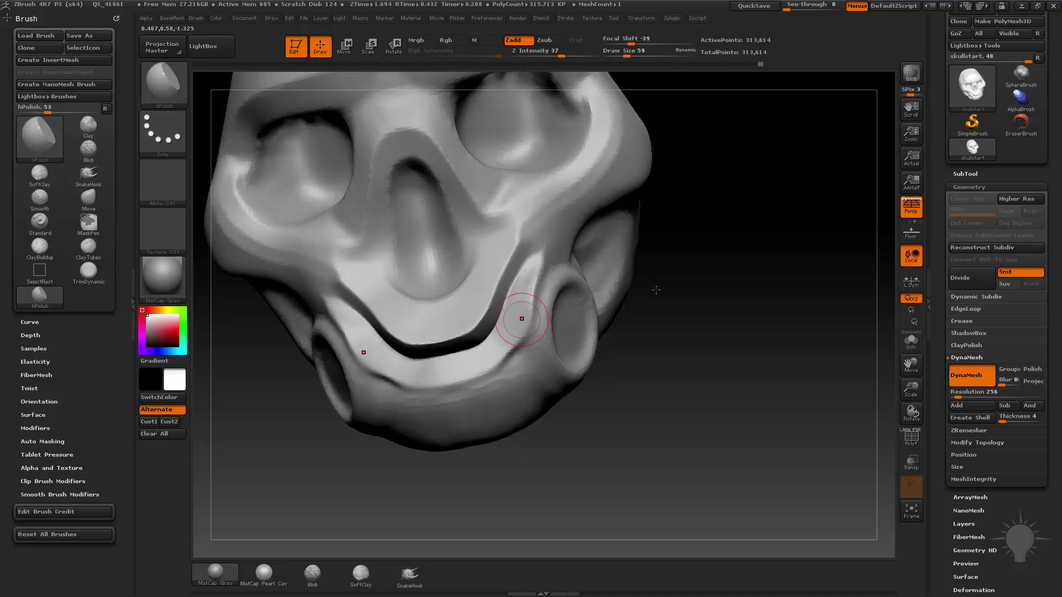
{"action": "left_click_drag", "start_coordinate": [657, 290], "coordinate": [682, 266]}
{"action": "mouse_move", "coordinate": [517, 316]}
{"action": "left_mouse_down"}
{"action": "mouse_move", "coordinate": [490, 350]}
{"action": "mouse_move", "coordinate": [508, 349]}
{"action": "mouse_move", "coordinate": [437, 360]}
{"action": "left_mouse_up"}
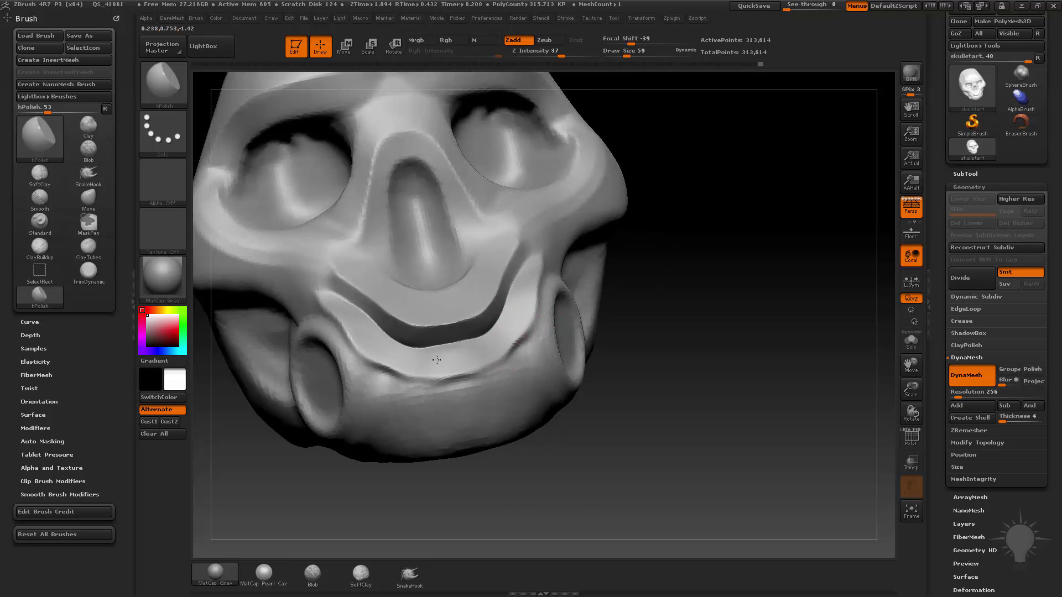
- Polish the inner wall and lower lip of the jaw groove at the front of the mouth with hPolish at draw size 59
{"action": "mouse_move", "coordinate": [647, 262]}
{"action": "left_mouse_down"}
{"action": "mouse_move", "coordinate": [711, 241]}
{"action": "mouse_move", "coordinate": [652, 267]}
{"action": "left_mouse_up"}
{"action": "left_click_drag", "start_coordinate": [455, 345], "coordinate": [435, 343]}
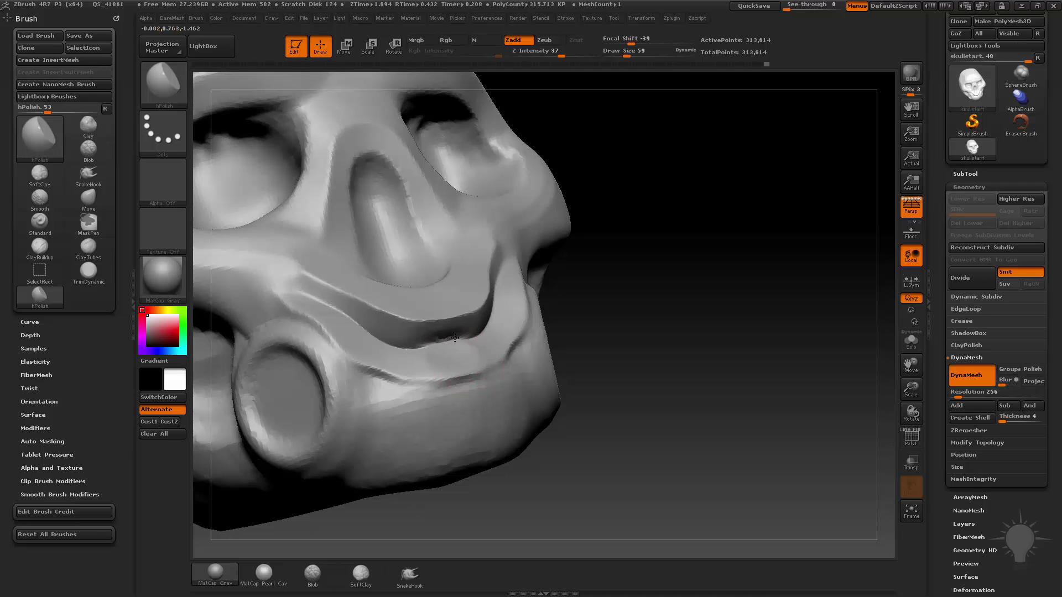
{"action": "mouse_move", "coordinate": [588, 321]}
{"action": "left_mouse_down"}
{"action": "mouse_move", "coordinate": [617, 323]}
{"action": "mouse_move", "coordinate": [603, 298]}
{"action": "left_mouse_up"}
{"action": "left_click_drag", "start_coordinate": [486, 337], "coordinate": [469, 348]}
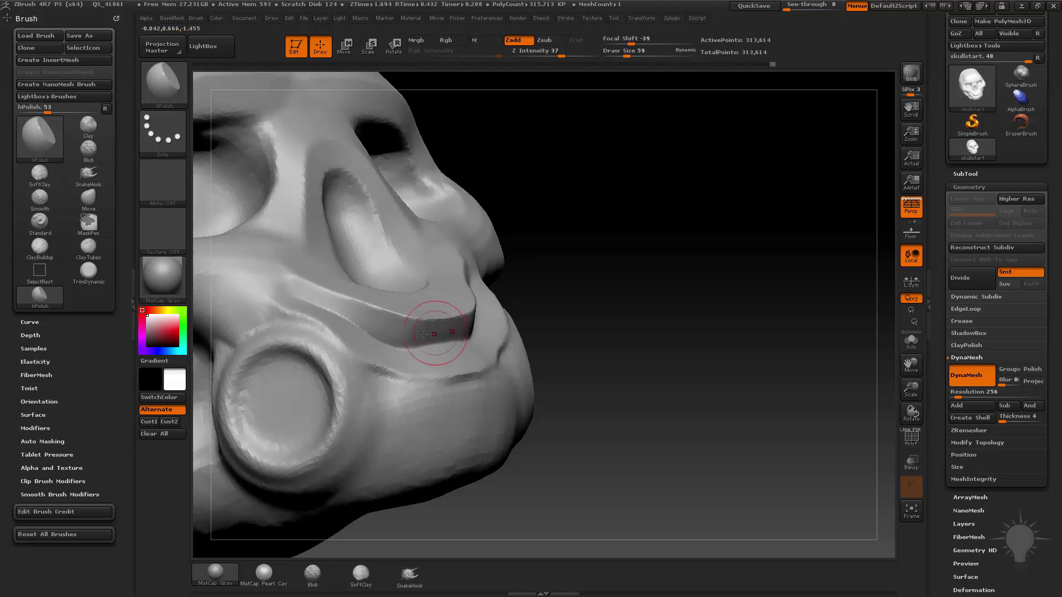
{"action": "left_click_drag", "start_coordinate": [441, 324], "coordinate": [433, 360]}
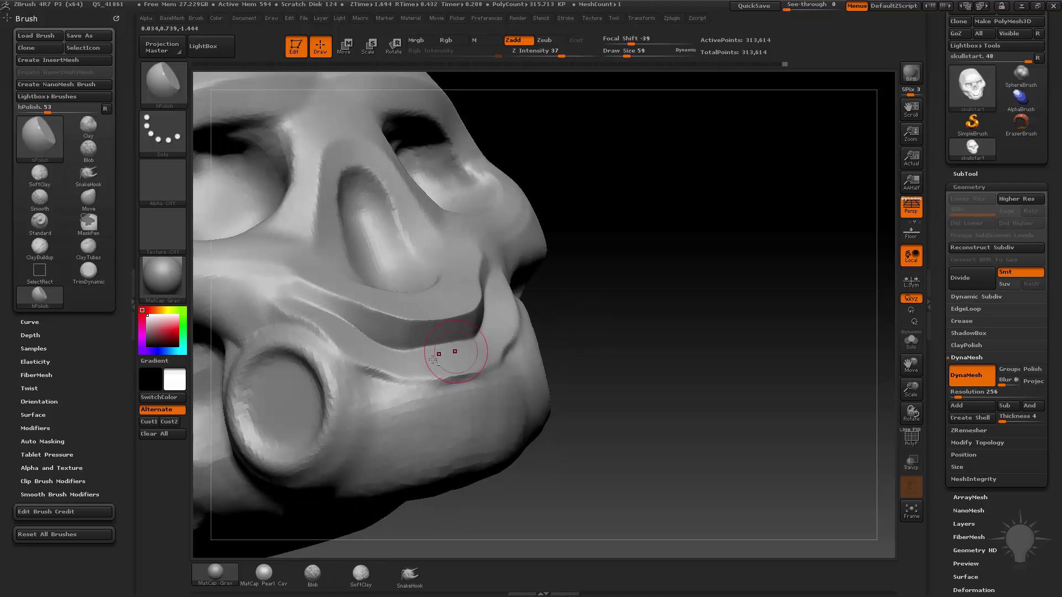
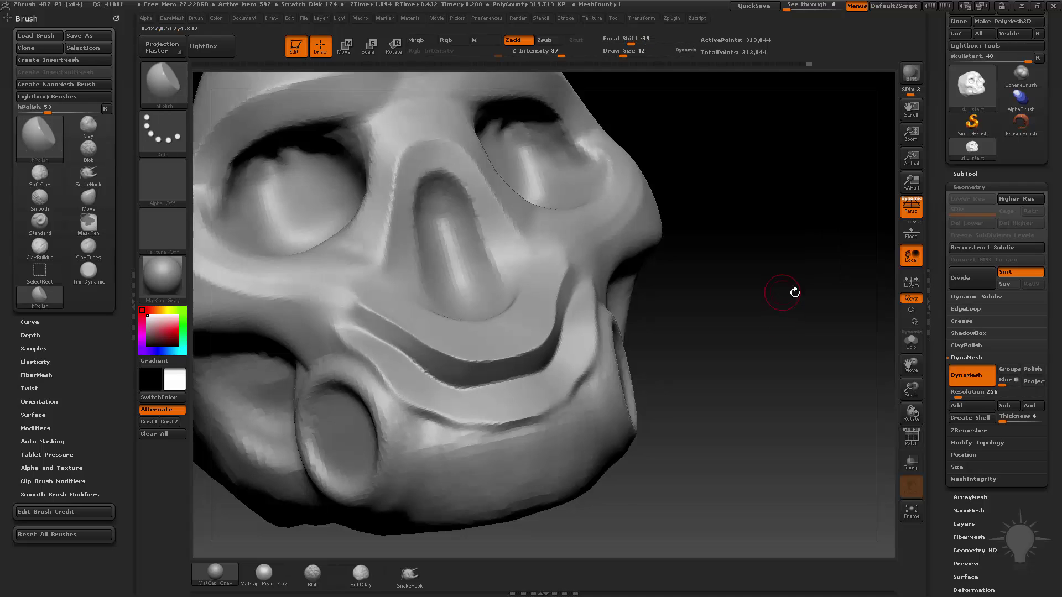
- Polish the upper edge of the jaw groove with hPolish at draw size 65, undo that stroke and redo it at 59
{"action": "left_click_drag", "start_coordinate": [794, 292], "coordinate": [729, 277]}
{"action": "key", "text": "bracketright"}
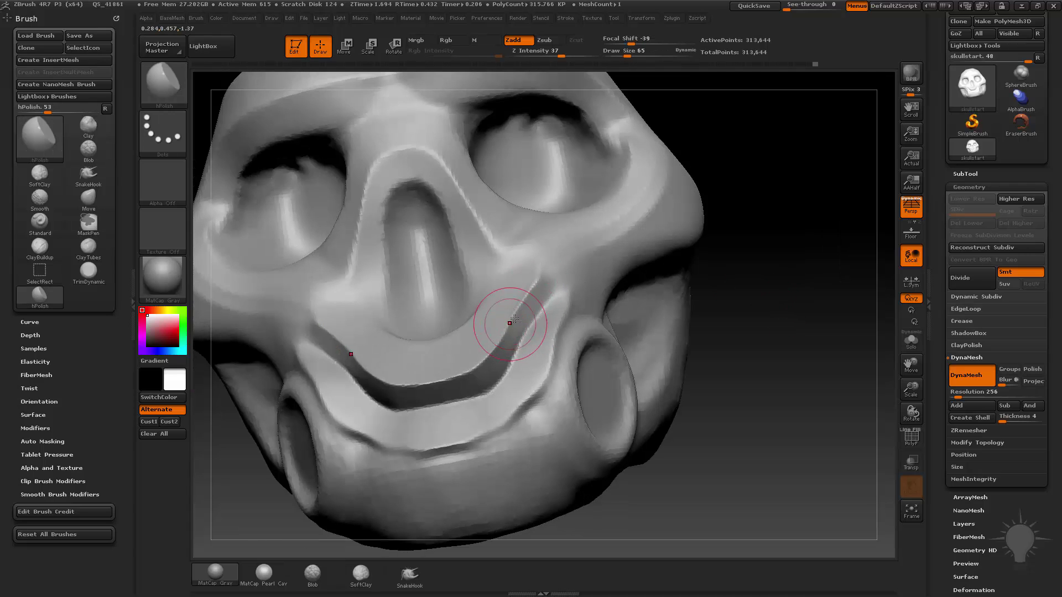
{"action": "mouse_move", "coordinate": [538, 297]}
{"action": "left_mouse_down"}
{"action": "mouse_move", "coordinate": [459, 380]}
{"action": "mouse_move", "coordinate": [504, 331]}
{"action": "mouse_move", "coordinate": [470, 365]}
{"action": "left_mouse_up"}
{"action": "mouse_move", "coordinate": [788, 269]}
{"action": "left_mouse_down"}
{"action": "mouse_move", "coordinate": [671, 282]}
{"action": "mouse_move", "coordinate": [775, 277]}
{"action": "left_mouse_up"}
{"action": "key", "text": "ctrl+z"}
{"action": "mouse_move", "coordinate": [509, 309]}
{"action": "left_mouse_down"}
{"action": "mouse_move", "coordinate": [498, 324]}
{"action": "mouse_move", "coordinate": [516, 308]}
{"action": "left_mouse_up"}
{"action": "left_click_drag", "start_coordinate": [771, 279], "coordinate": [775, 293]}
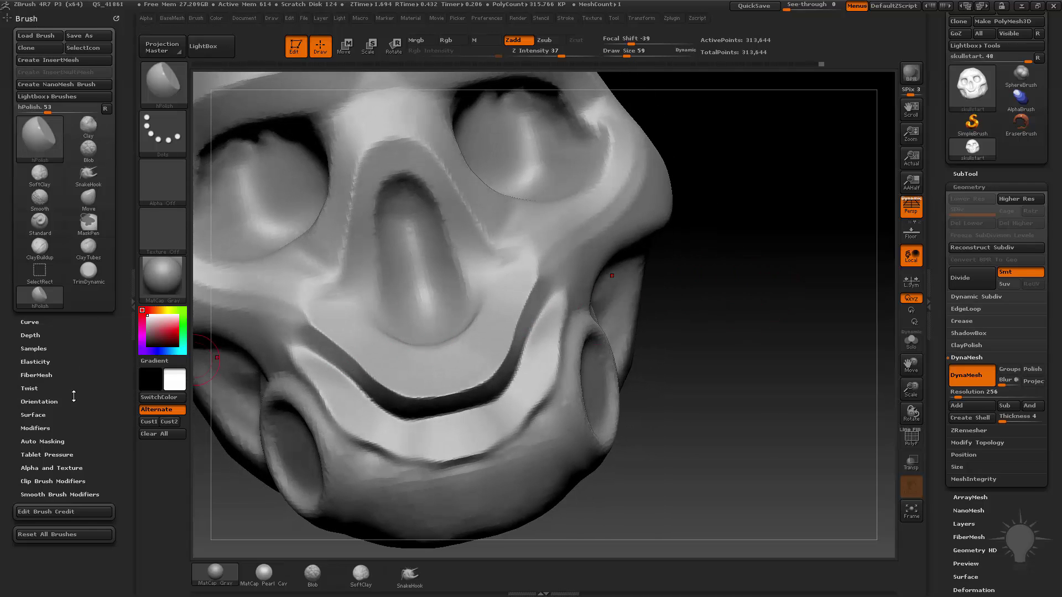
- Examine the hPolish brush's Modifiers and Samples settings
{"action": "left_click", "coordinate": [35, 428]}
{"action": "left_click_drag", "start_coordinate": [10, 406], "coordinate": [8, 326]}
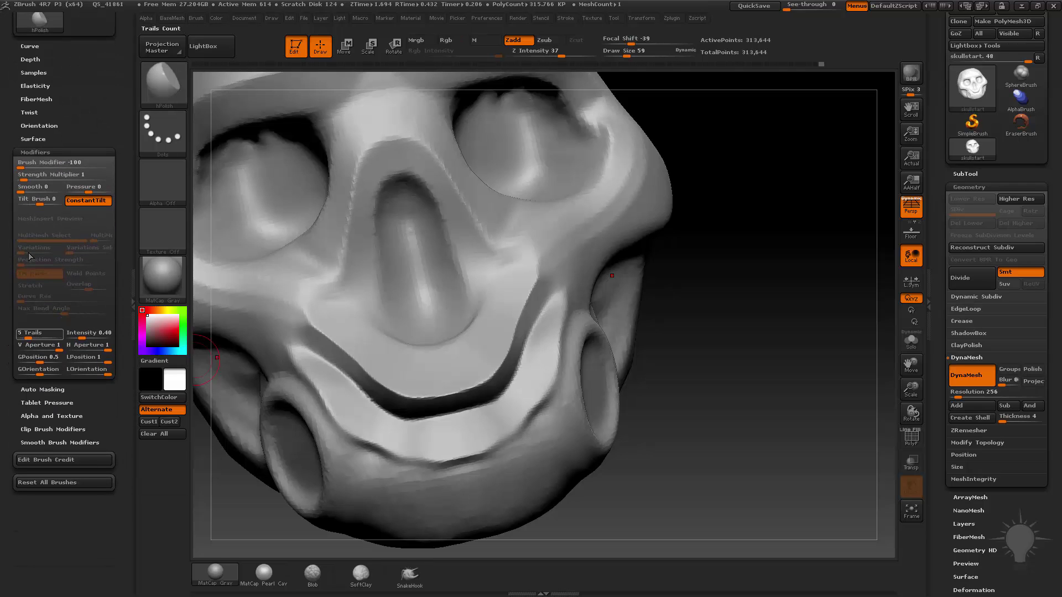
{"action": "left_click_drag", "start_coordinate": [28, 82], "coordinate": [28, 119]}
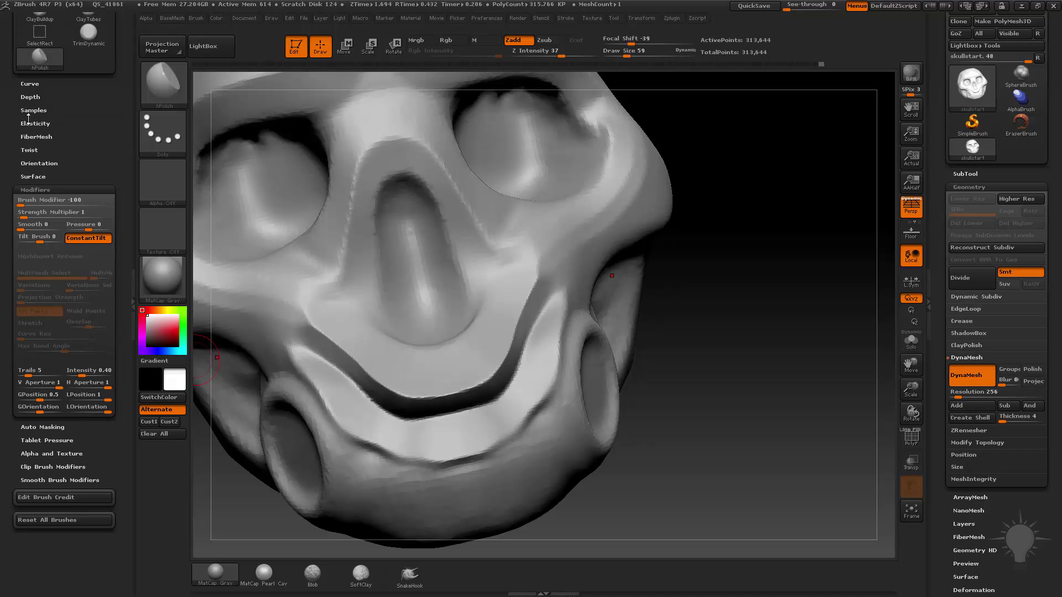
{"action": "left_click", "coordinate": [27, 110]}
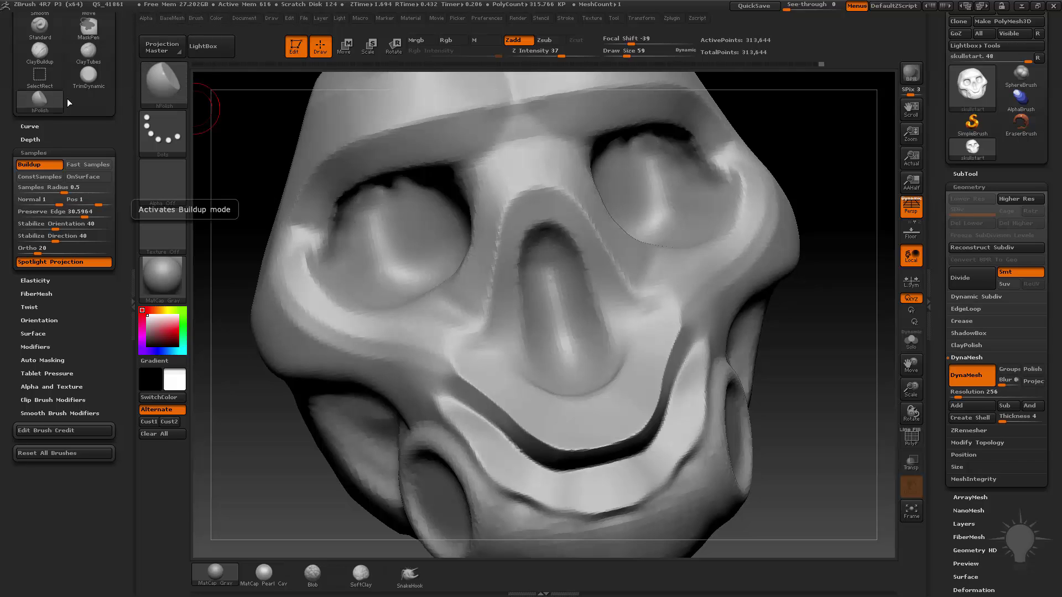
- Bevel the upper edge of the jaw groove with TrimDynamic at draw size 50, undoing and repeating a stroke
{"action": "left_click", "coordinate": [89, 74]}
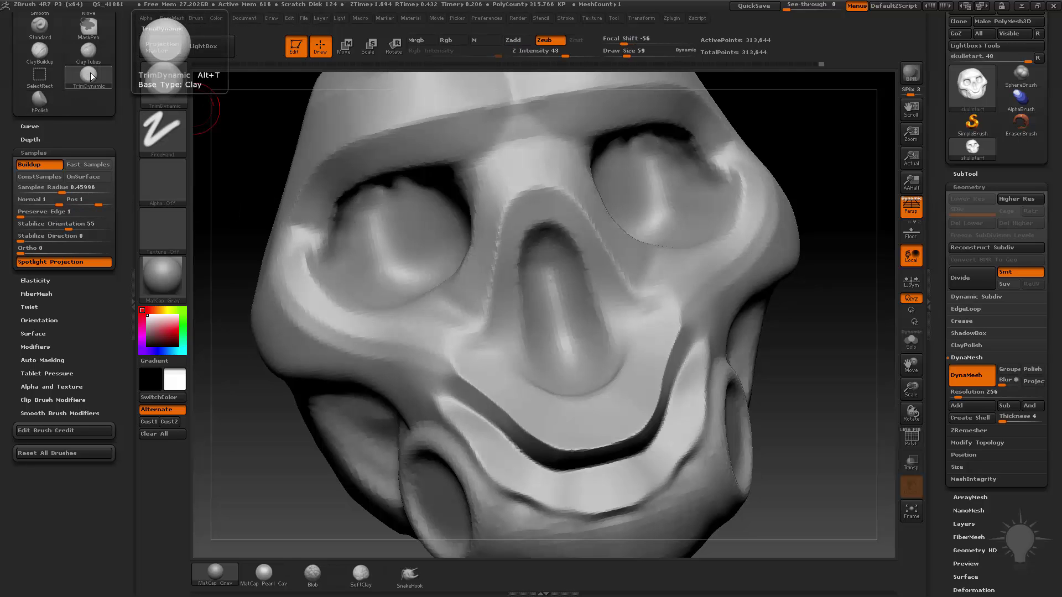
{"action": "mouse_move", "coordinate": [821, 334]}
{"action": "left_mouse_down"}
{"action": "mouse_move", "coordinate": [877, 394]}
{"action": "mouse_move", "coordinate": [782, 337]}
{"action": "mouse_move", "coordinate": [761, 341]}
{"action": "mouse_move", "coordinate": [837, 331]}
{"action": "left_mouse_up"}
{"action": "key", "text": "s"}
{"action": "left_click_drag", "start_coordinate": [410, 299], "coordinate": [408, 299]}
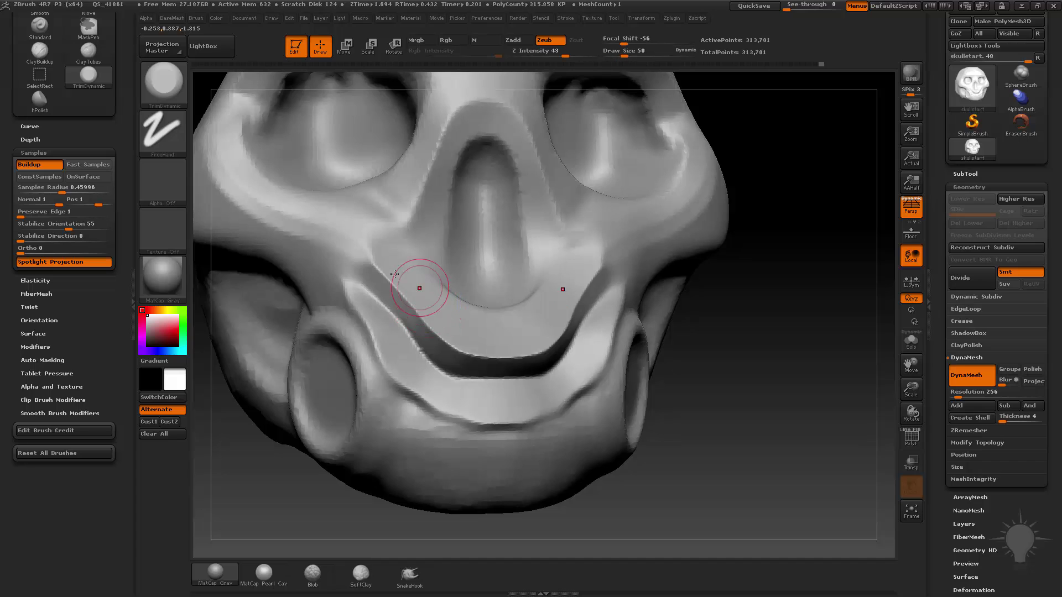
{"action": "mouse_move", "coordinate": [377, 263]}
{"action": "left_mouse_down"}
{"action": "mouse_move", "coordinate": [446, 342]}
{"action": "mouse_move", "coordinate": [500, 356]}
{"action": "left_mouse_up"}
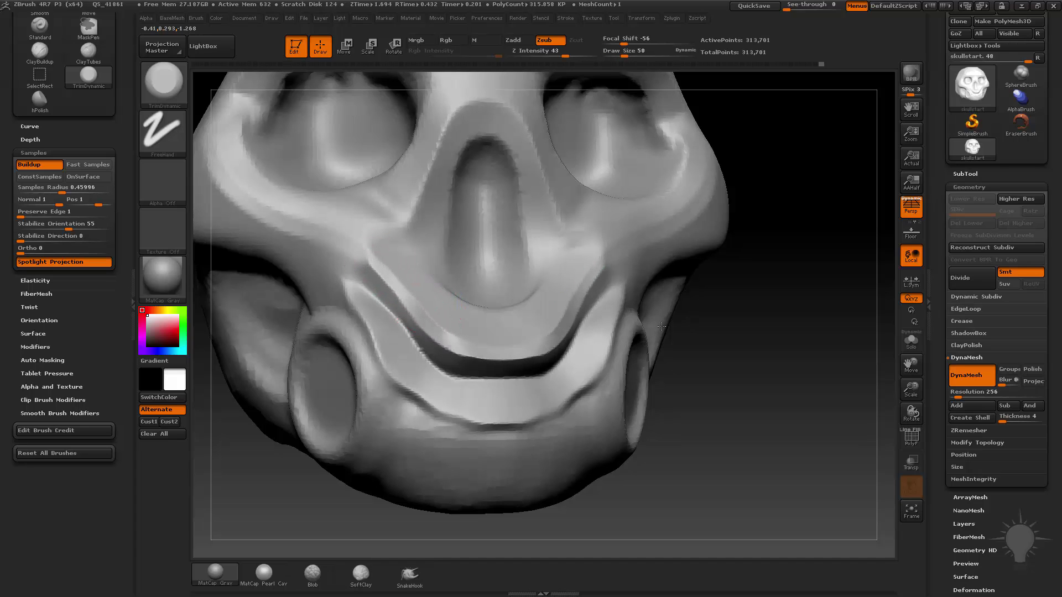
{"action": "left_click_drag", "start_coordinate": [852, 335], "coordinate": [772, 345]}
{"action": "key", "text": "ctrl+z"}
{"action": "mouse_move", "coordinate": [598, 256]}
{"action": "left_mouse_down"}
{"action": "mouse_move", "coordinate": [534, 324]}
{"action": "mouse_move", "coordinate": [437, 372]}
{"action": "left_mouse_up"}
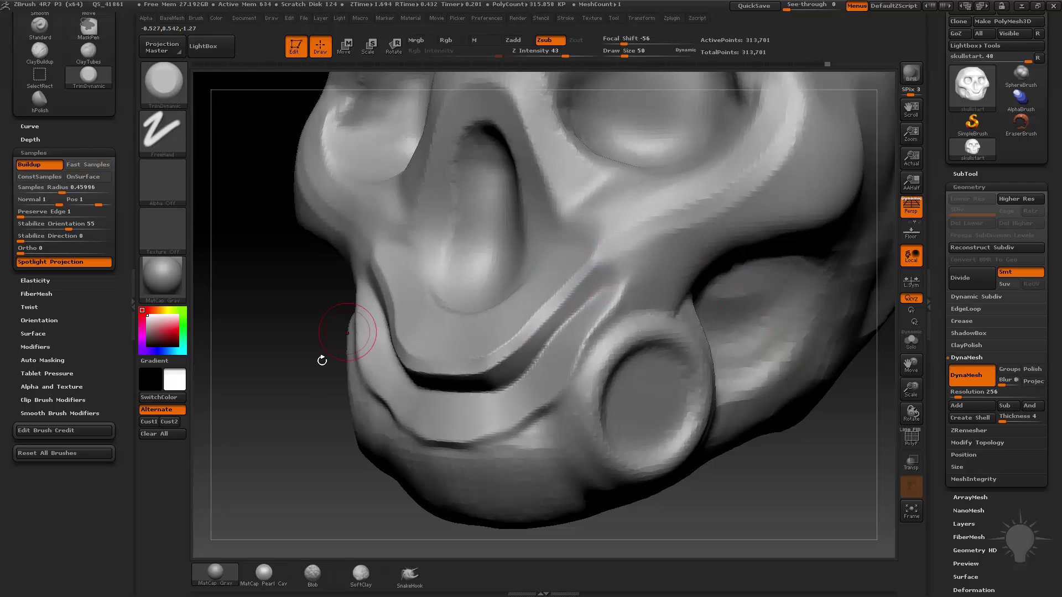
{"action": "mouse_move", "coordinate": [320, 360]}
{"action": "left_mouse_down"}
{"action": "mouse_move", "coordinate": [299, 450]}
{"action": "mouse_move", "coordinate": [308, 426]}
{"action": "left_mouse_up"}
{"action": "left_click_drag", "start_coordinate": [865, 334], "coordinate": [804, 264]}
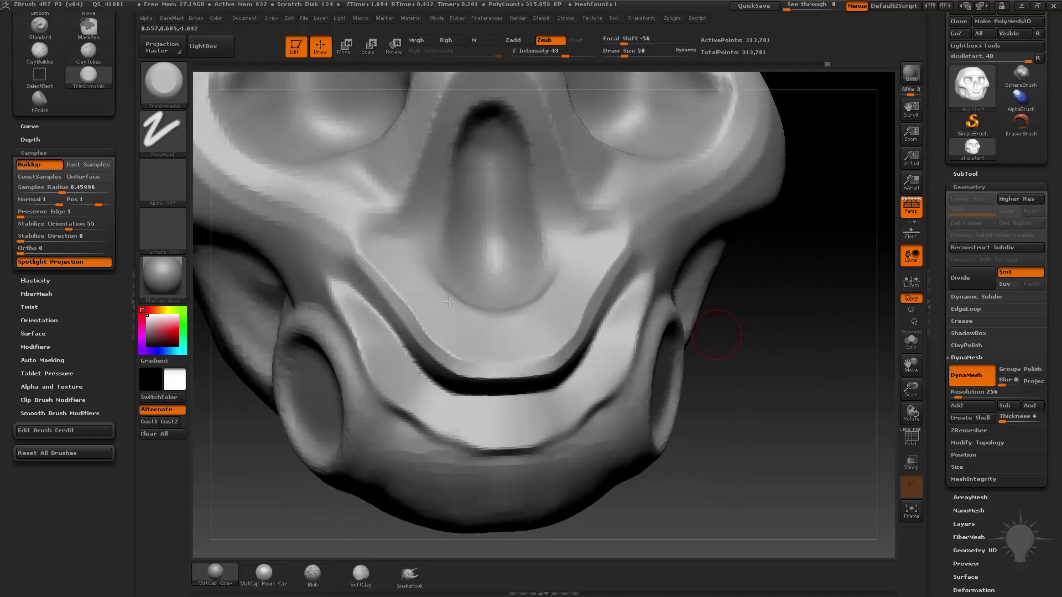
- Polish the bevelled upper edge and corners of the jaw groove with hPolish at draw size 28
{"action": "left_click", "coordinate": [38, 101]}
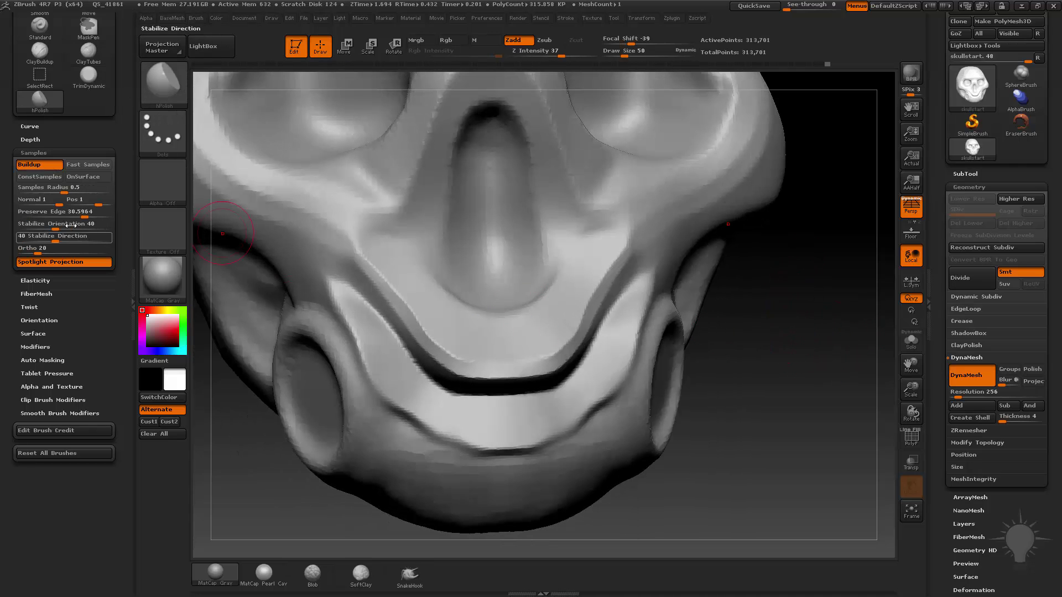
{"action": "left_click_drag", "start_coordinate": [790, 327], "coordinate": [821, 320]}
{"action": "key", "text": "bracketleft"}
{"action": "key", "text": "bracketleft"}
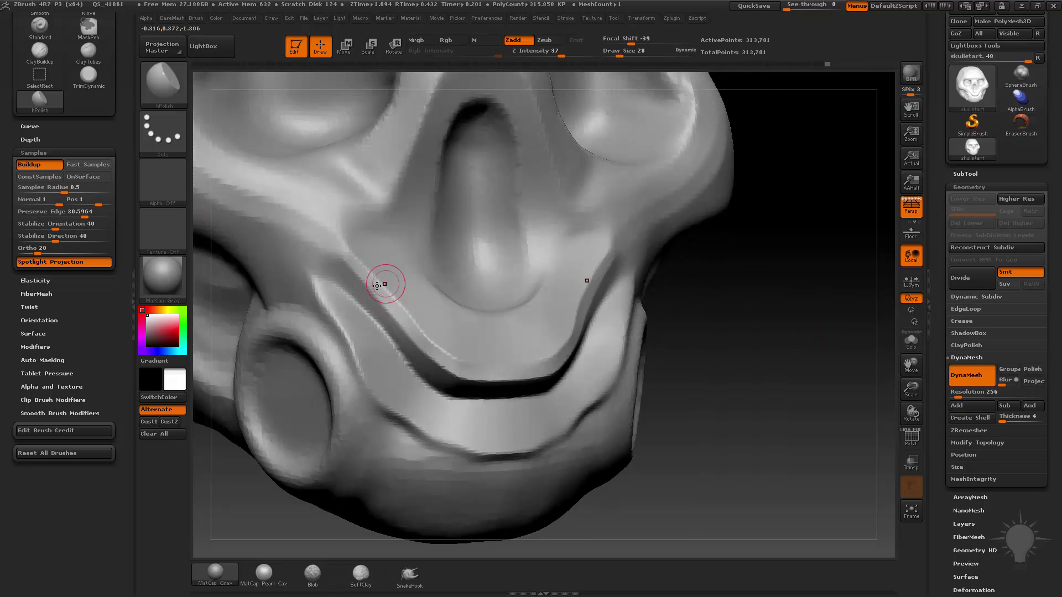
{"action": "left_click_drag", "start_coordinate": [431, 342], "coordinate": [480, 372]}
{"action": "left_click_drag", "start_coordinate": [700, 299], "coordinate": [678, 299]}
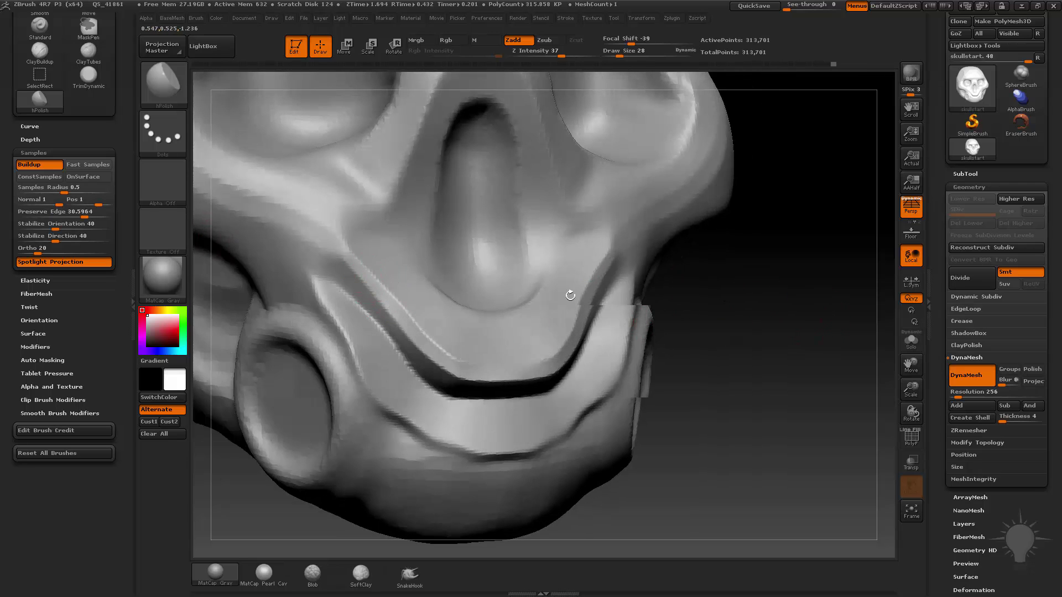
{"action": "left_click_drag", "start_coordinate": [722, 327], "coordinate": [636, 325]}
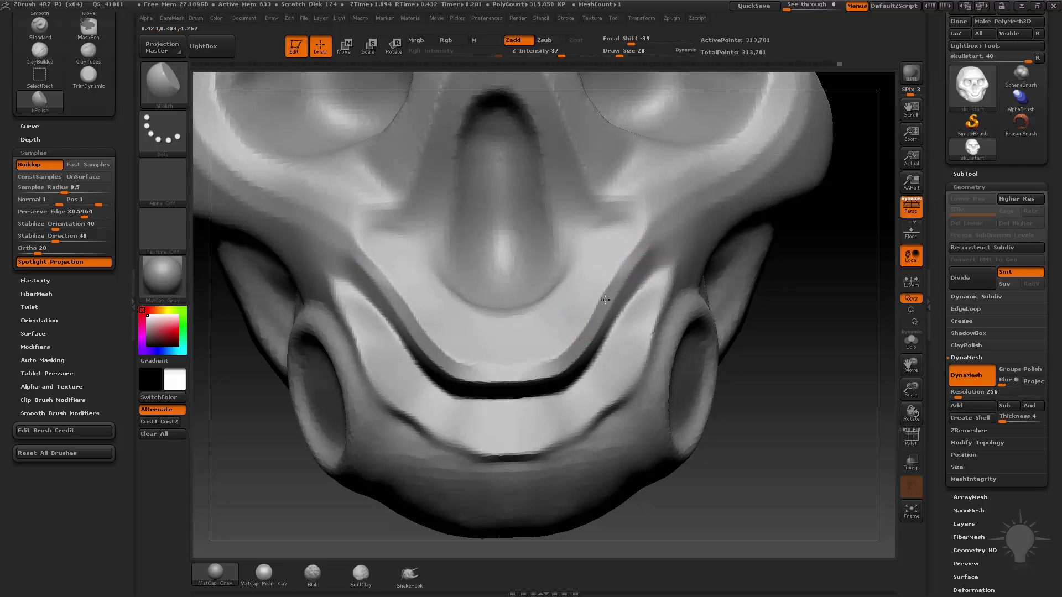
{"action": "left_click_drag", "start_coordinate": [806, 373], "coordinate": [604, 332]}
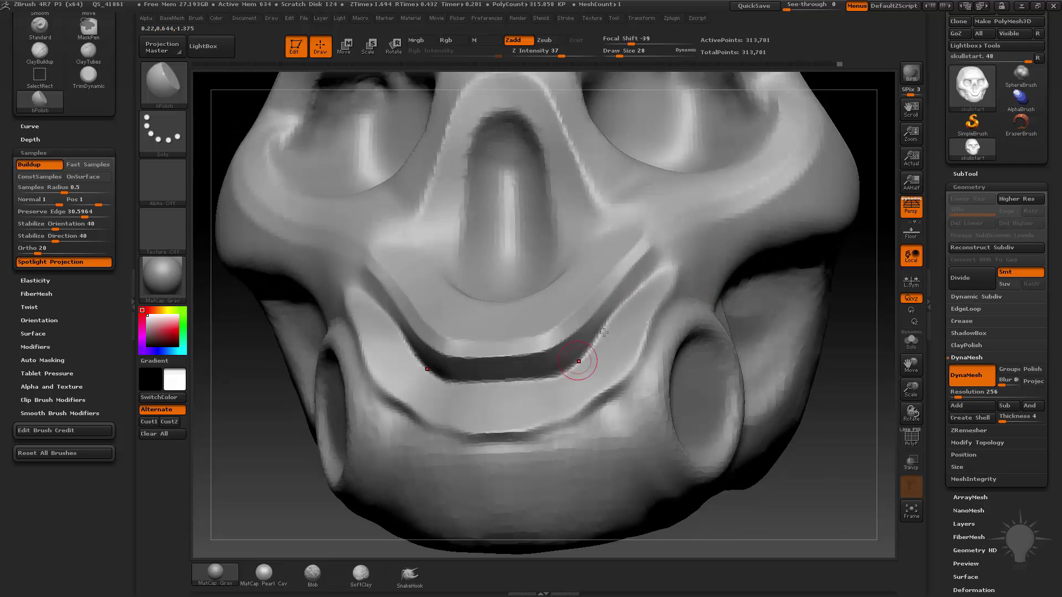
- Polish the recessed disc on the side of the jaw with hPolish at draw size 82
{"action": "left_click_drag", "start_coordinate": [857, 368], "coordinate": [703, 393], "text": "alt"}
{"action": "left_click_drag", "start_coordinate": [526, 386], "coordinate": [536, 390]}
{"action": "key", "text": "s"}
{"action": "left_click_drag", "start_coordinate": [536, 390], "coordinate": [531, 381]}
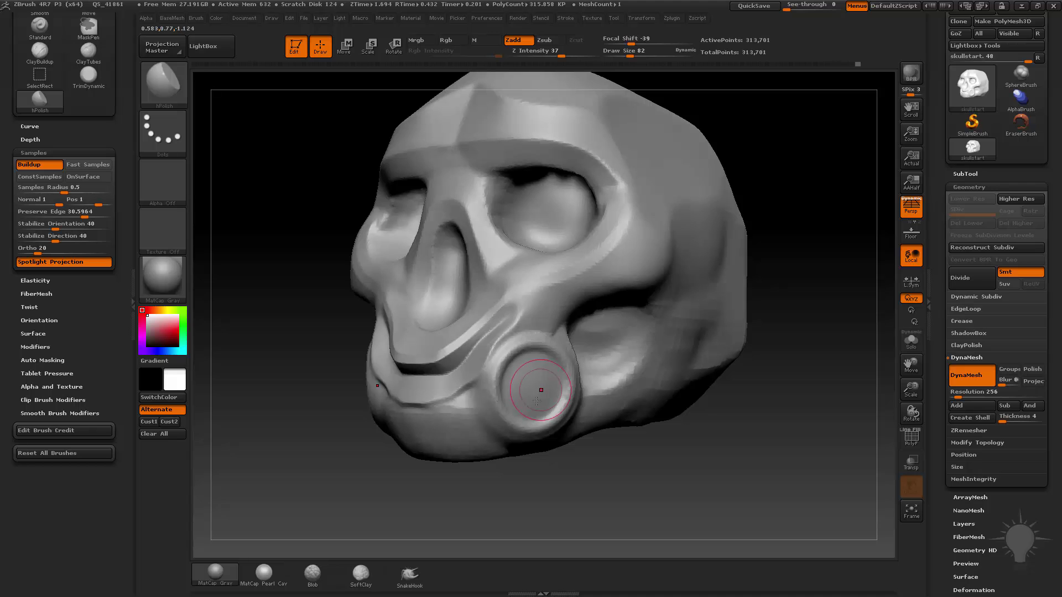
{"action": "mouse_move", "coordinate": [736, 430]}
{"action": "left_mouse_down"}
{"action": "mouse_move", "coordinate": [754, 384]}
{"action": "mouse_move", "coordinate": [755, 426]}
{"action": "mouse_move", "coordinate": [774, 332]}
{"action": "left_mouse_up"}
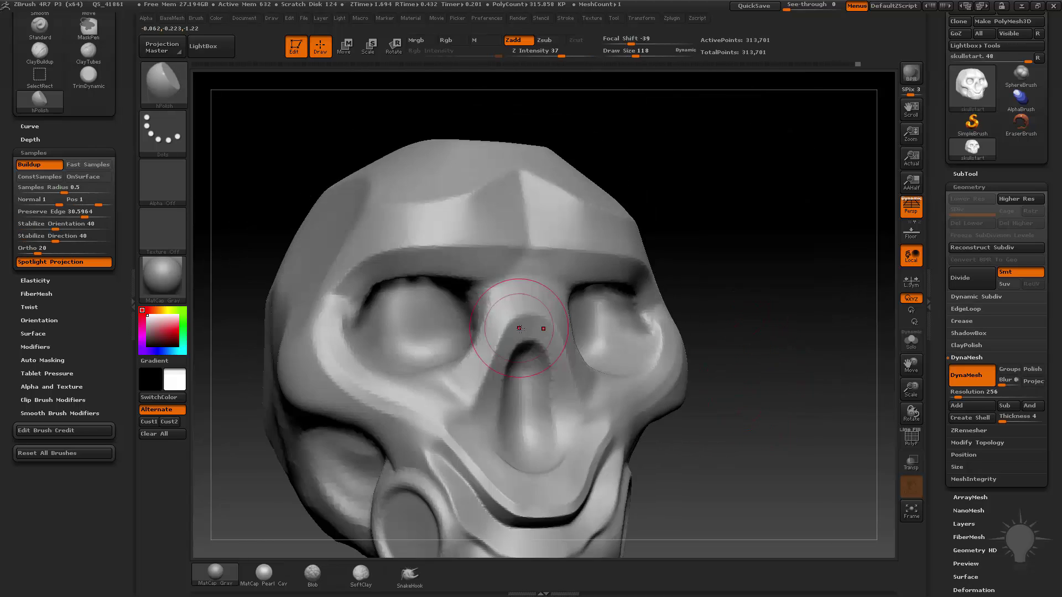
- Polish the planes between the nose and the eye sockets with hPolish, reducing the draw size to 78 and then 59
{"action": "key", "text": "s"}
{"action": "key", "text": "bracketleft"}
{"action": "key", "text": "bracketleft"}
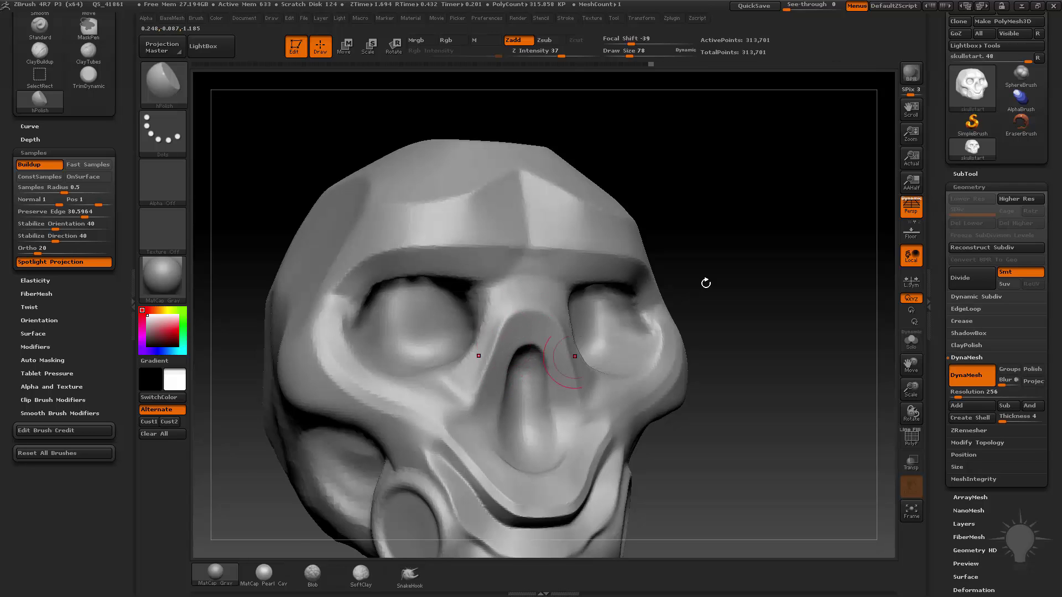
{"action": "left_click_drag", "start_coordinate": [706, 284], "coordinate": [760, 284]}
{"action": "key", "text": "bracketleft"}
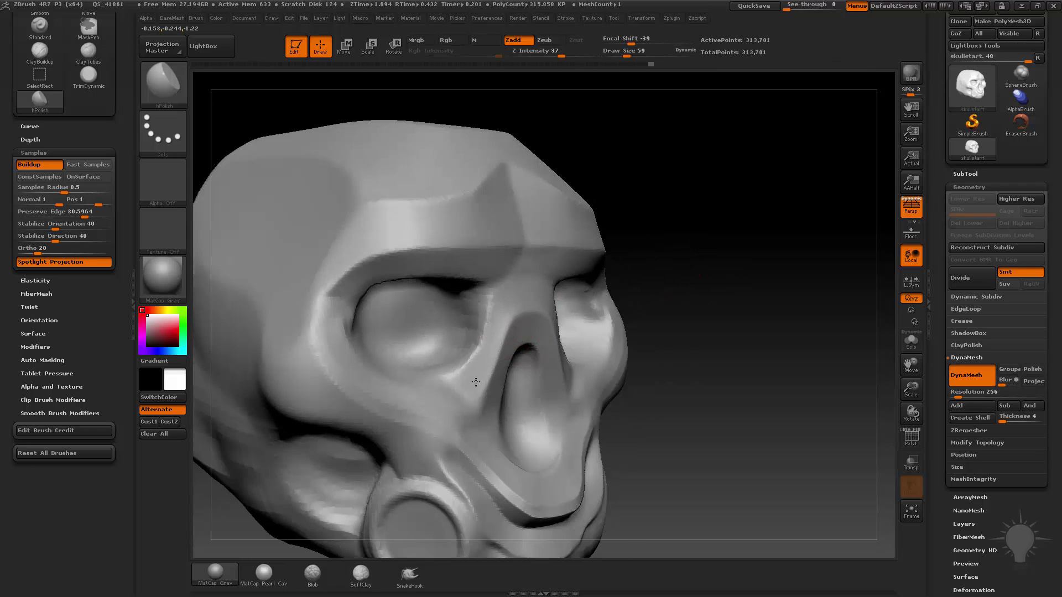
{"action": "left_click_drag", "start_coordinate": [683, 282], "coordinate": [700, 256]}
{"action": "left_click_drag", "start_coordinate": [491, 393], "coordinate": [491, 310]}
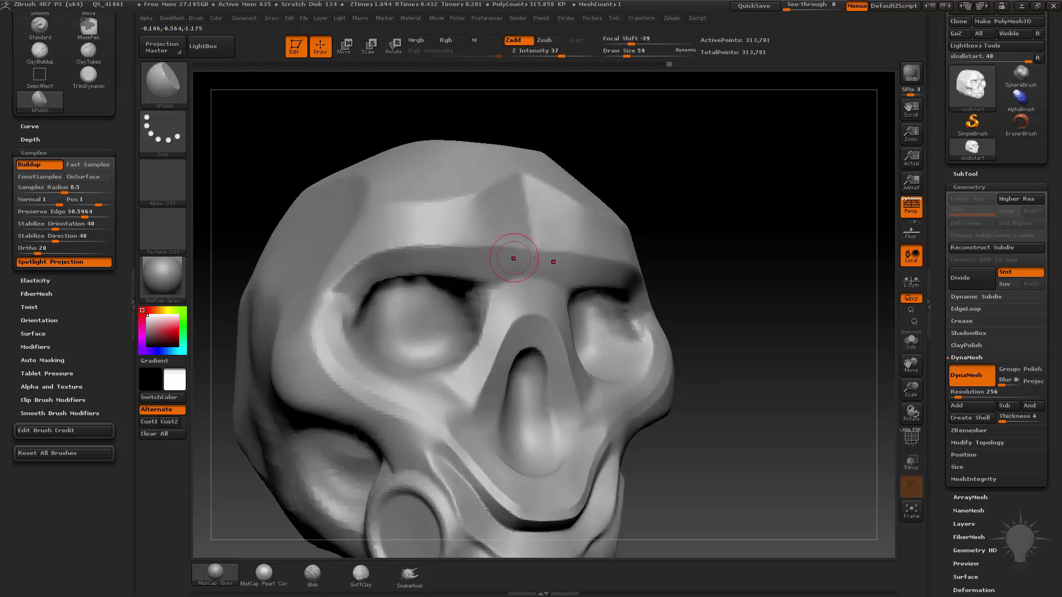
- Polish the underside of the brow ridge above the eye socket with hPolish, at draw size 86 and then 20
{"action": "key", "text": "bracketright"}
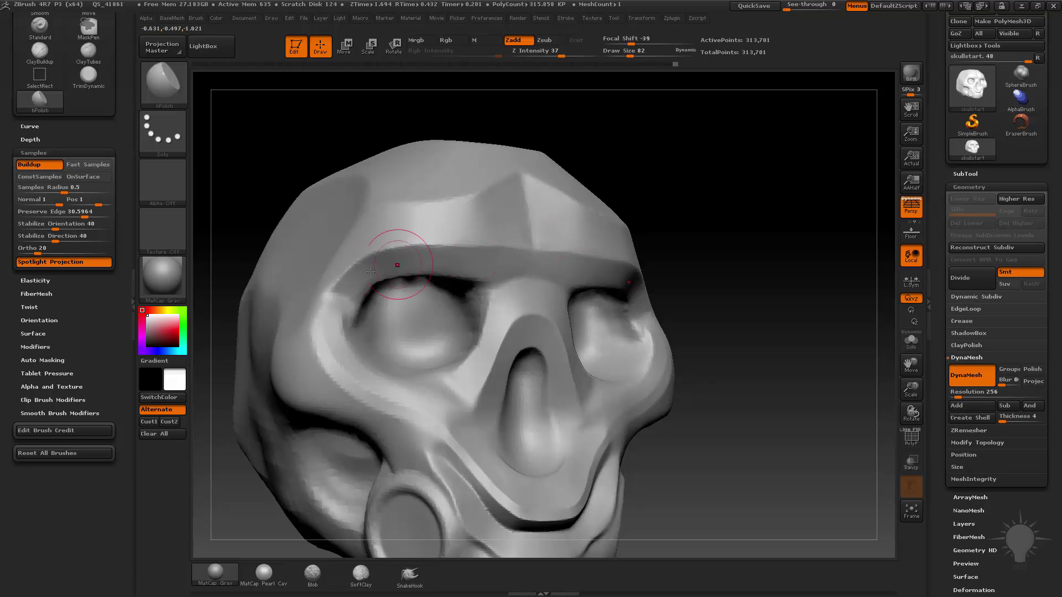
{"action": "left_click_drag", "start_coordinate": [664, 213], "coordinate": [699, 213]}
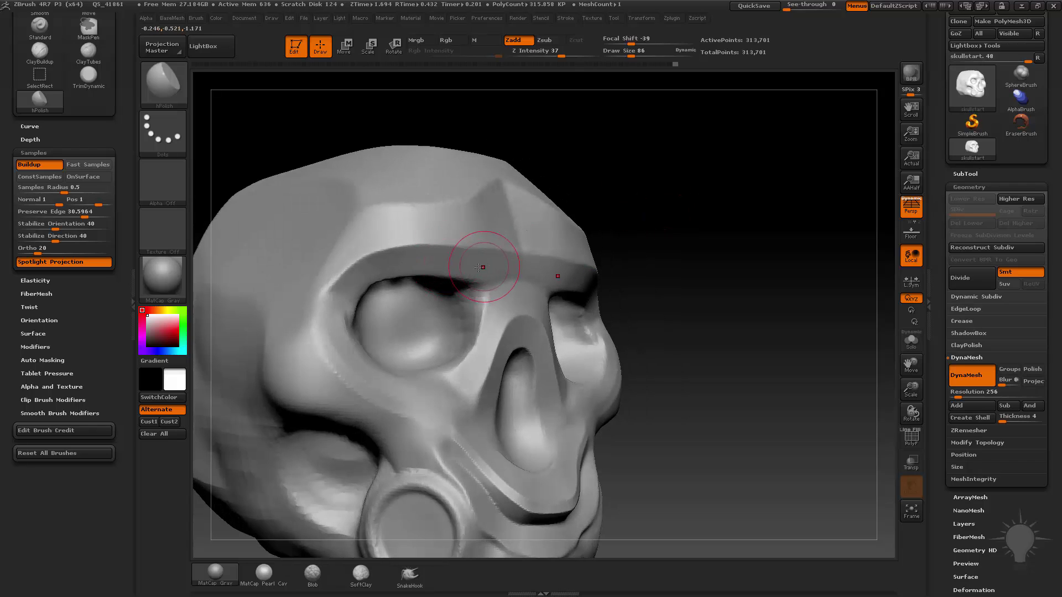
{"action": "key", "text": "s"}
{"action": "left_click_drag", "start_coordinate": [467, 269], "coordinate": [459, 268]}
{"action": "left_click_drag", "start_coordinate": [628, 191], "coordinate": [454, 226]}
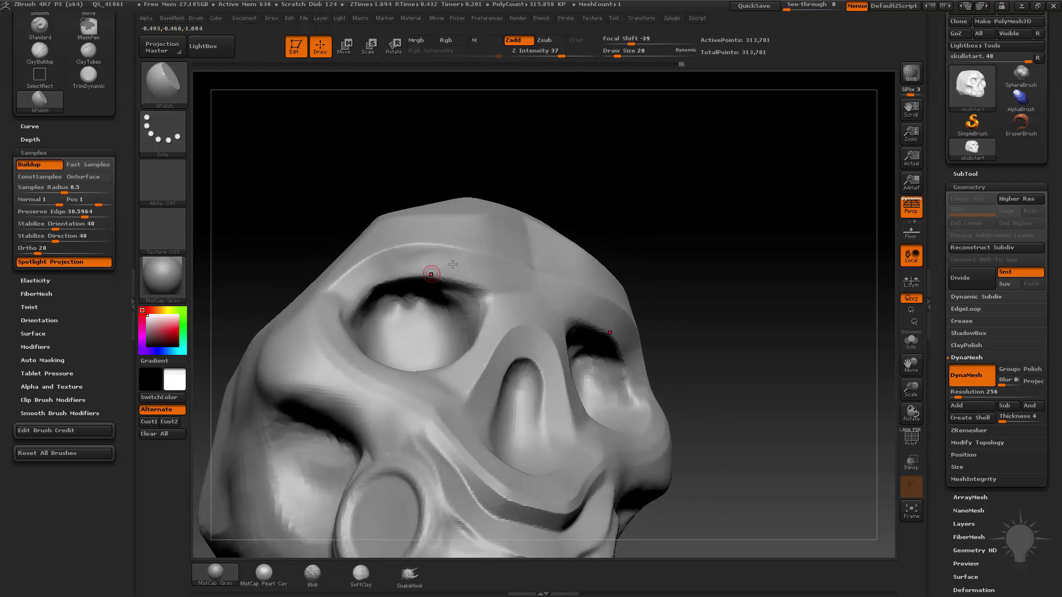
- Flatten the brow plane toward its outer corner with hPolish at draw sizes 122 and 97
{"action": "key", "text": "s"}
{"action": "mouse_move", "coordinate": [580, 173]}
{"action": "left_mouse_down"}
{"action": "mouse_move", "coordinate": [419, 270]}
{"action": "mouse_move", "coordinate": [431, 269]}
{"action": "left_mouse_up"}
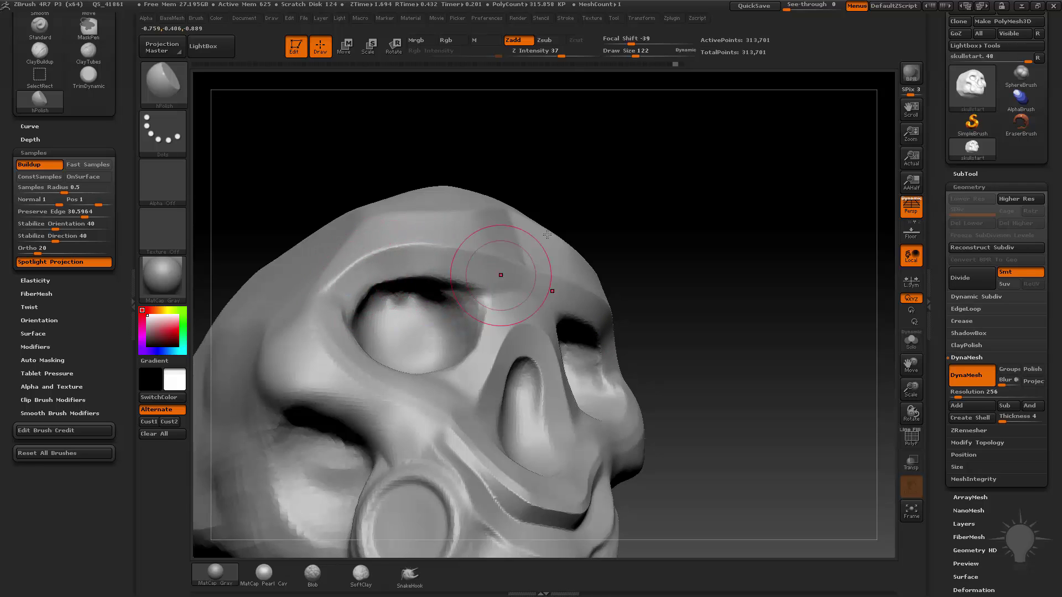
{"action": "left_click_drag", "start_coordinate": [590, 170], "coordinate": [466, 262]}
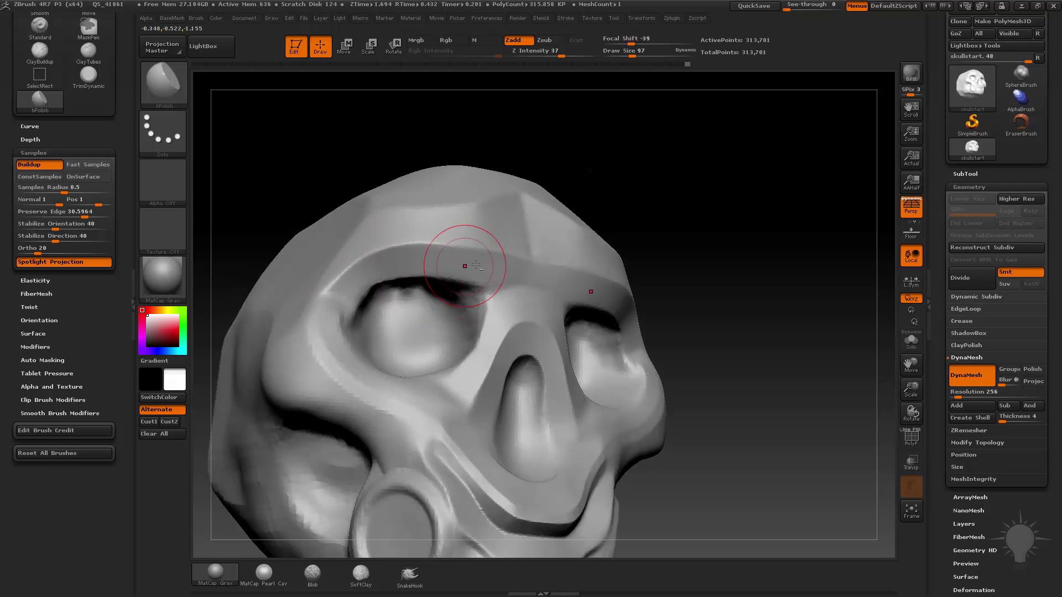
{"action": "left_click_drag", "start_coordinate": [581, 172], "coordinate": [534, 191]}
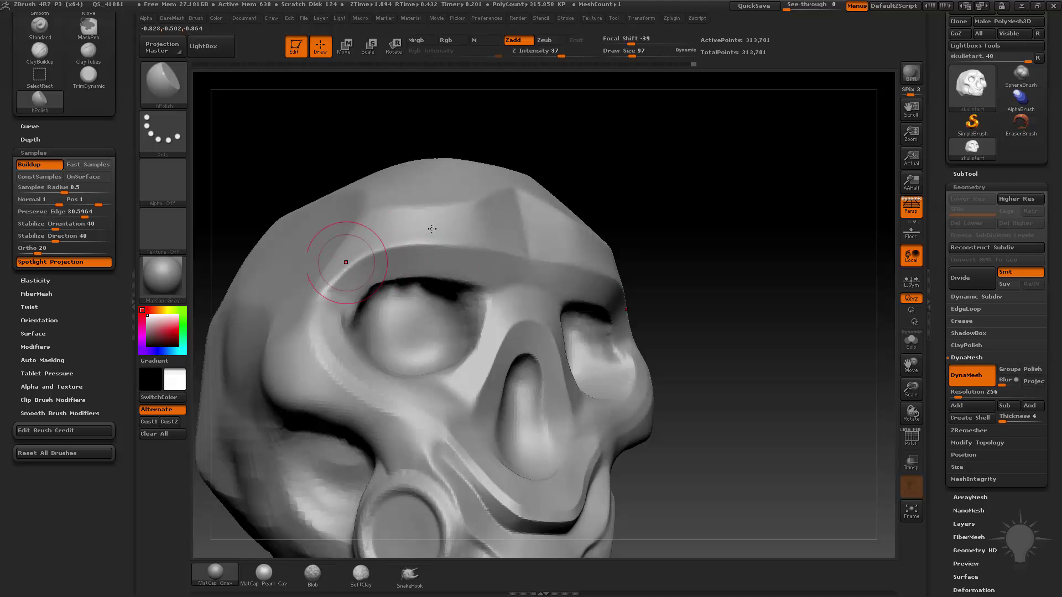
{"action": "left_click_drag", "start_coordinate": [596, 205], "coordinate": [528, 213]}
{"action": "left_click_drag", "start_coordinate": [606, 191], "coordinate": [653, 193]}
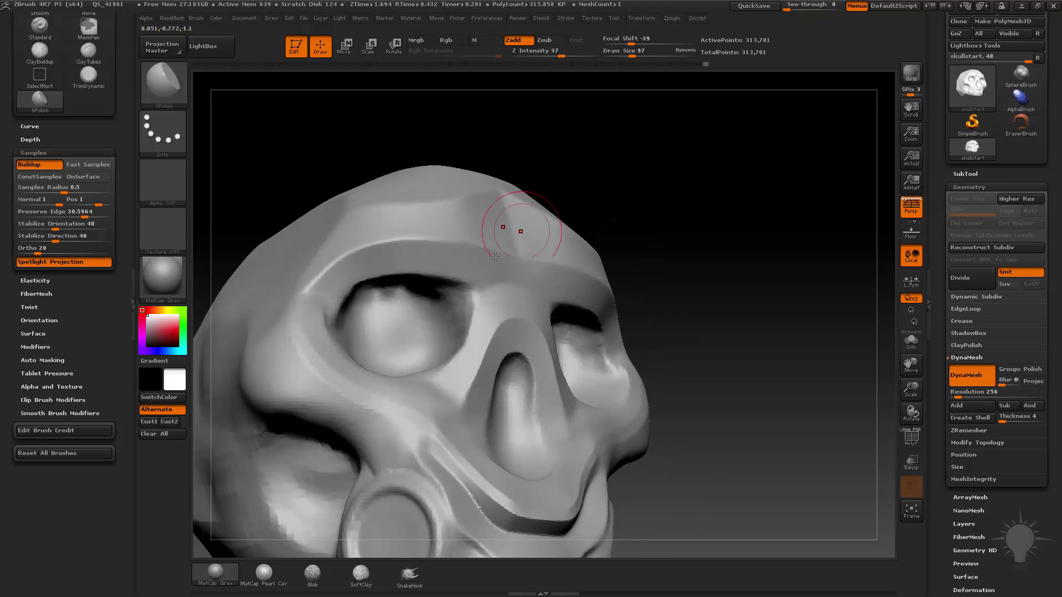
- Polish the middle of the brow and lower forehead with hPolish, reducing the draw size to 78 and then 68
{"action": "key", "text": "bracketleft"}
{"action": "left_click_drag", "start_coordinate": [404, 263], "coordinate": [487, 260]}
{"action": "left_click_drag", "start_coordinate": [658, 218], "coordinate": [623, 221]}
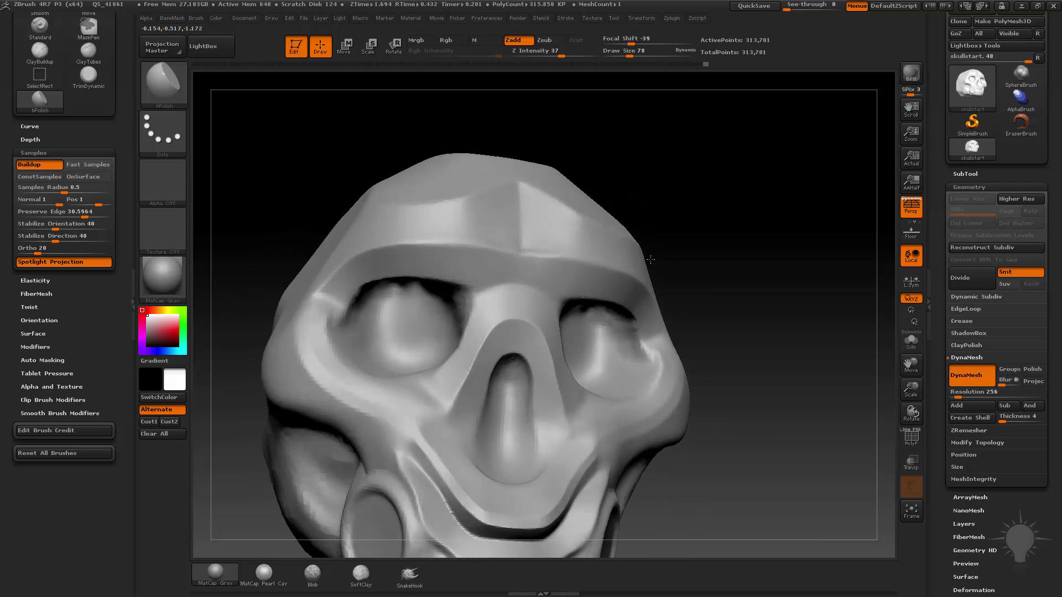
{"action": "left_click_drag", "start_coordinate": [697, 221], "coordinate": [653, 224]}
{"action": "left_click_drag", "start_coordinate": [769, 224], "coordinate": [487, 226]}
{"action": "key", "text": "bracketleft"}
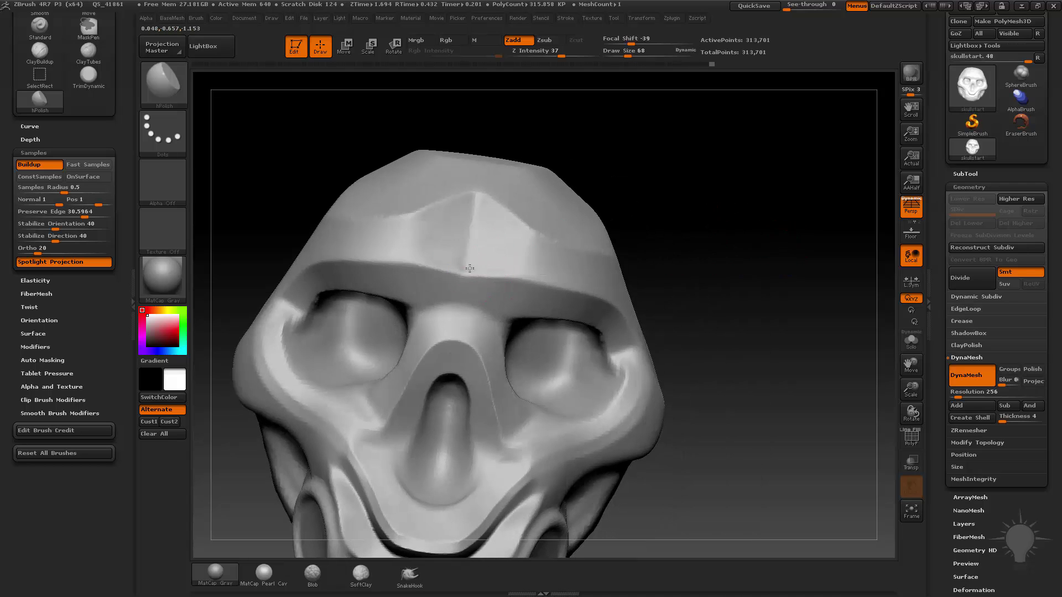
{"action": "left_click_drag", "start_coordinate": [675, 253], "coordinate": [617, 257]}
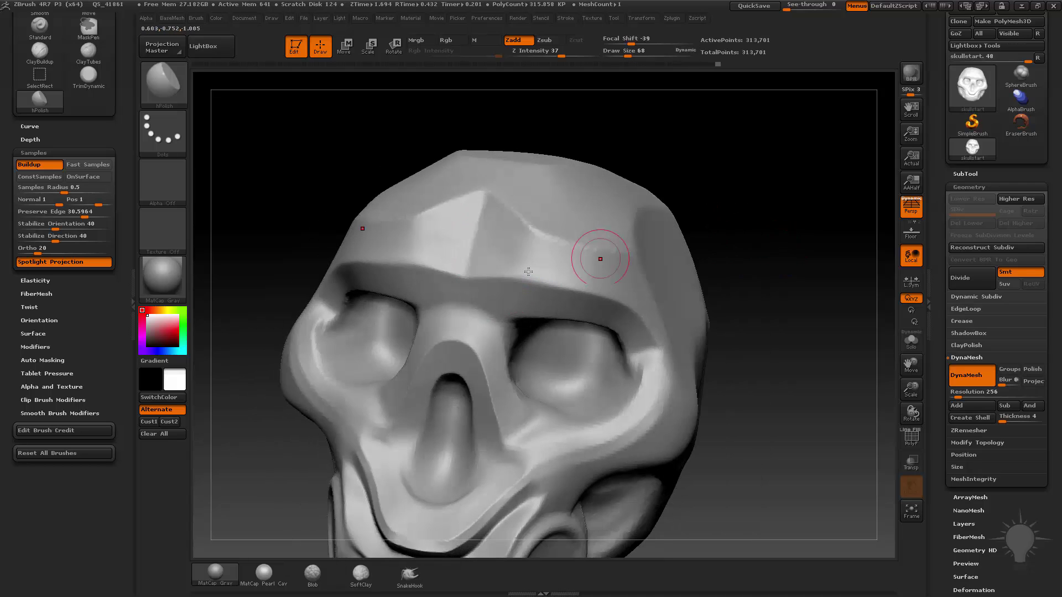
{"action": "left_click_drag", "start_coordinate": [524, 226], "coordinate": [490, 255]}
{"action": "left_click_drag", "start_coordinate": [728, 219], "coordinate": [685, 181]}
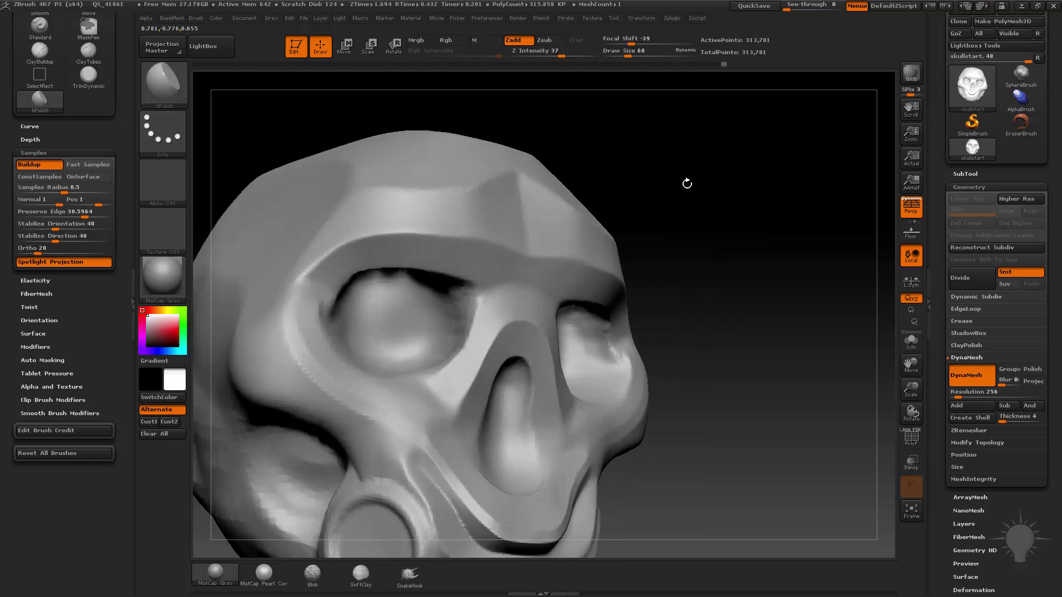
- Polish the inner corner of the eye socket and the side of the nose bridge with hPolish at draw size 68
{"action": "left_click_drag", "start_coordinate": [675, 218], "coordinate": [506, 279]}
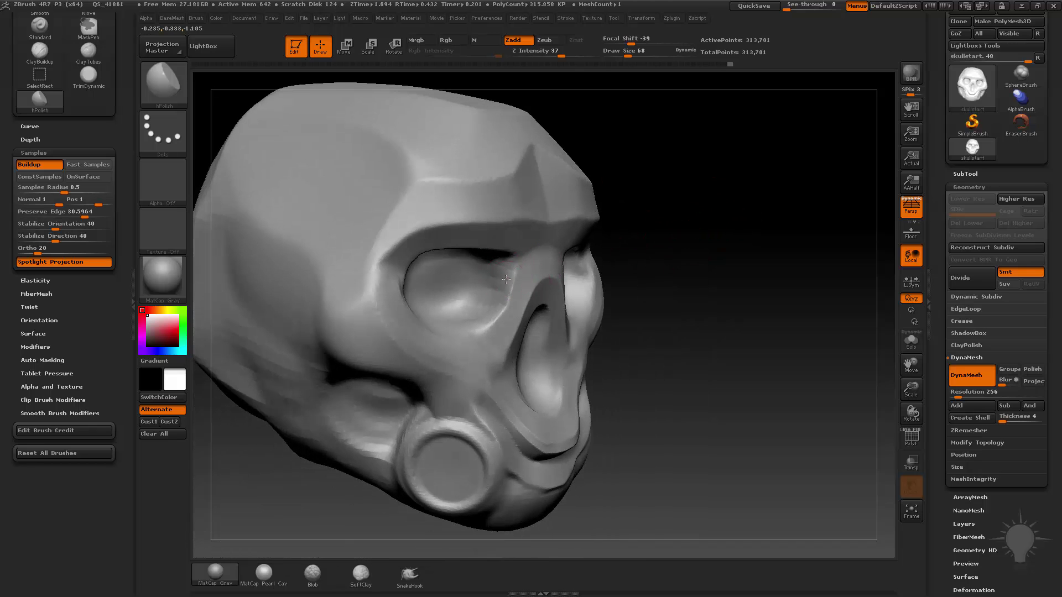
{"action": "left_click_drag", "start_coordinate": [605, 244], "coordinate": [508, 272]}
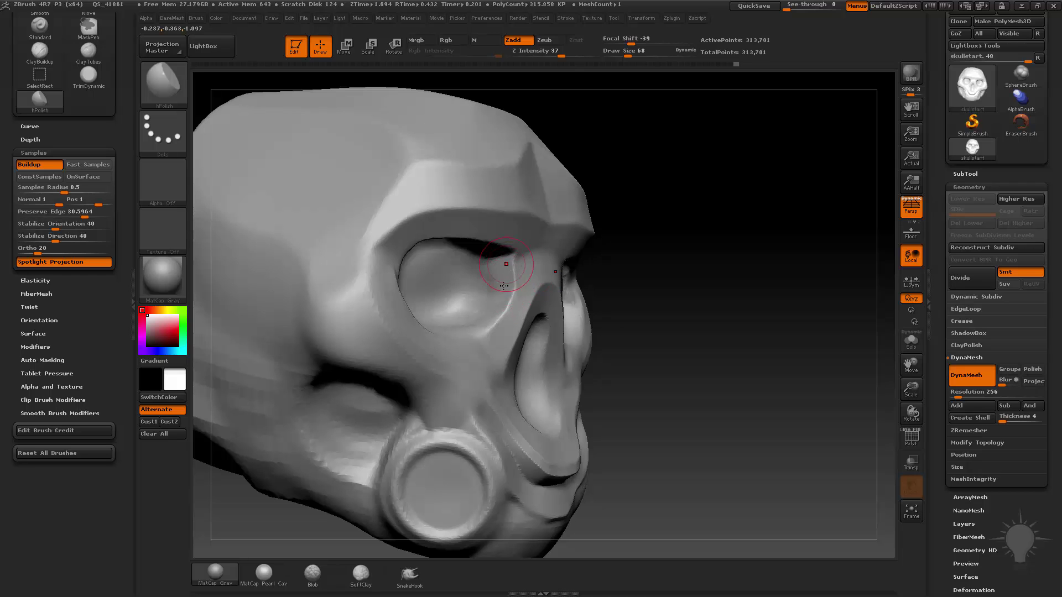
{"action": "left_click_drag", "start_coordinate": [631, 254], "coordinate": [513, 255]}
{"action": "left_click_drag", "start_coordinate": [709, 251], "coordinate": [539, 243]}
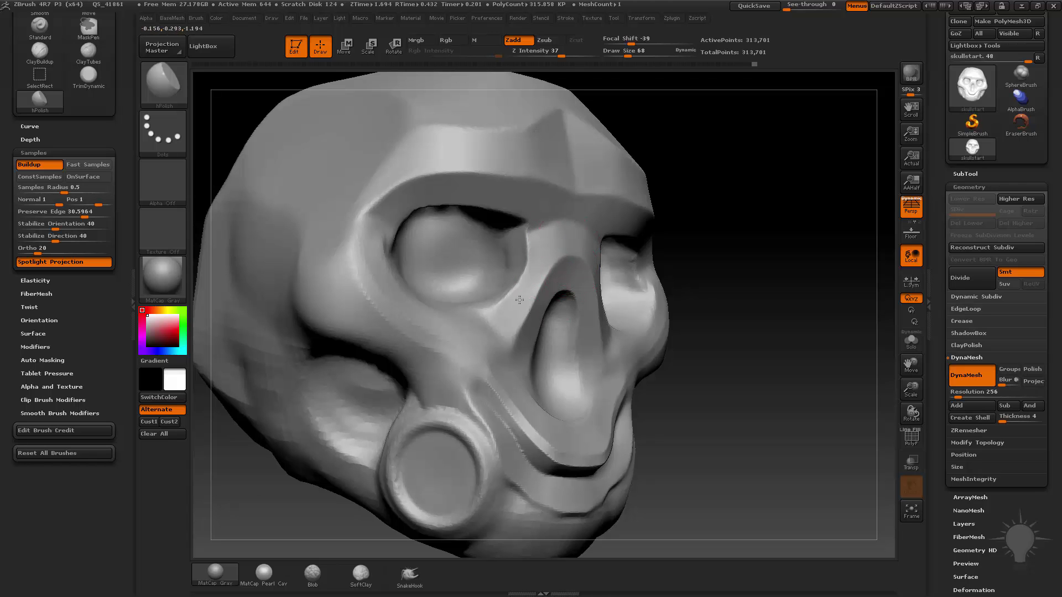
{"action": "left_click_drag", "start_coordinate": [678, 230], "coordinate": [492, 314]}
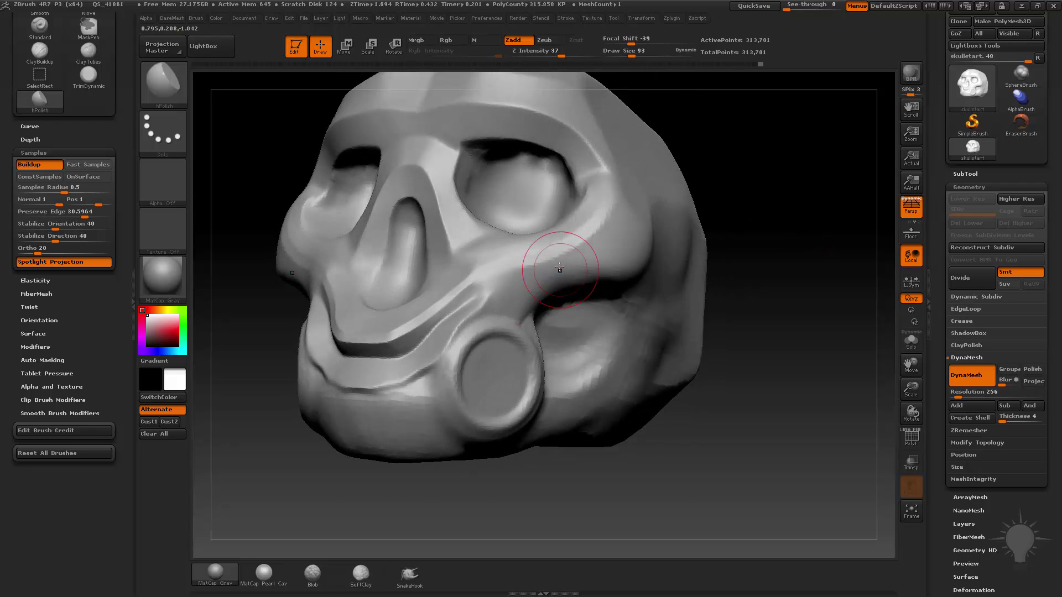
- Polish the cheekbone below and beside the eye socket with hPolish, raising the draw size to 101
{"action": "key", "text": "s"}
{"action": "key", "text": "s"}
{"action": "key", "text": "s"}
{"action": "left_click_drag", "start_coordinate": [563, 265], "coordinate": [617, 245]}
{"action": "key", "text": "s"}
{"action": "left_click_drag", "start_coordinate": [740, 175], "coordinate": [745, 161]}
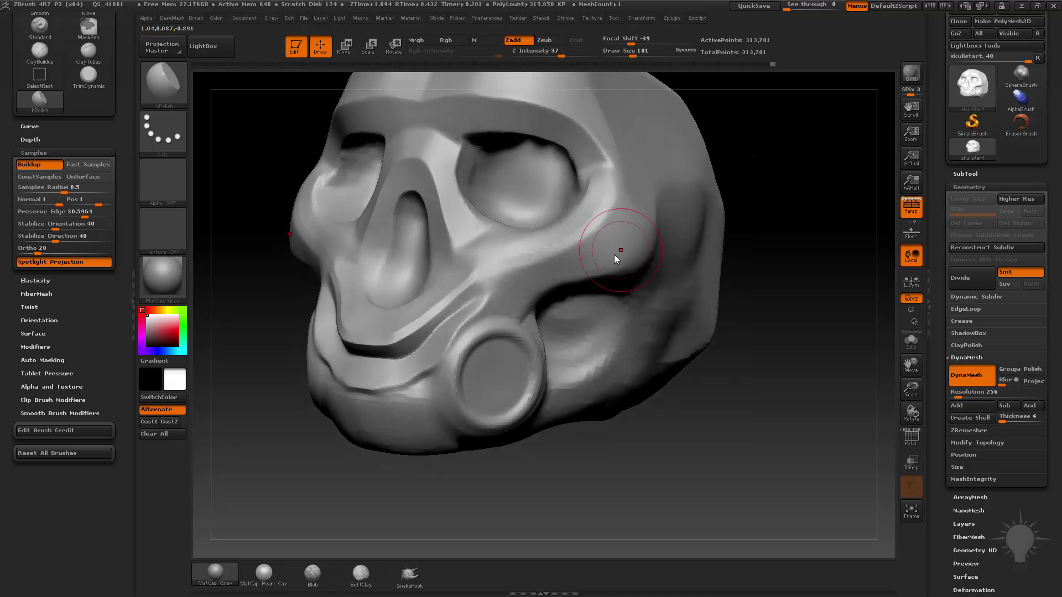
{"action": "key", "text": "s"}
{"action": "left_click_drag", "start_coordinate": [631, 254], "coordinate": [624, 255]}
- Smooth and polish the underside and front of the cheekbone above the jaw disc at draw size 82
{"action": "left_click_drag", "start_coordinate": [757, 252], "coordinate": [697, 188]}
{"action": "mouse_move", "coordinate": [619, 261]}
{"action": "left_mouse_down"}
{"action": "mouse_move", "coordinate": [577, 288]}
{"action": "mouse_move", "coordinate": [613, 302]}
{"action": "left_mouse_up"}
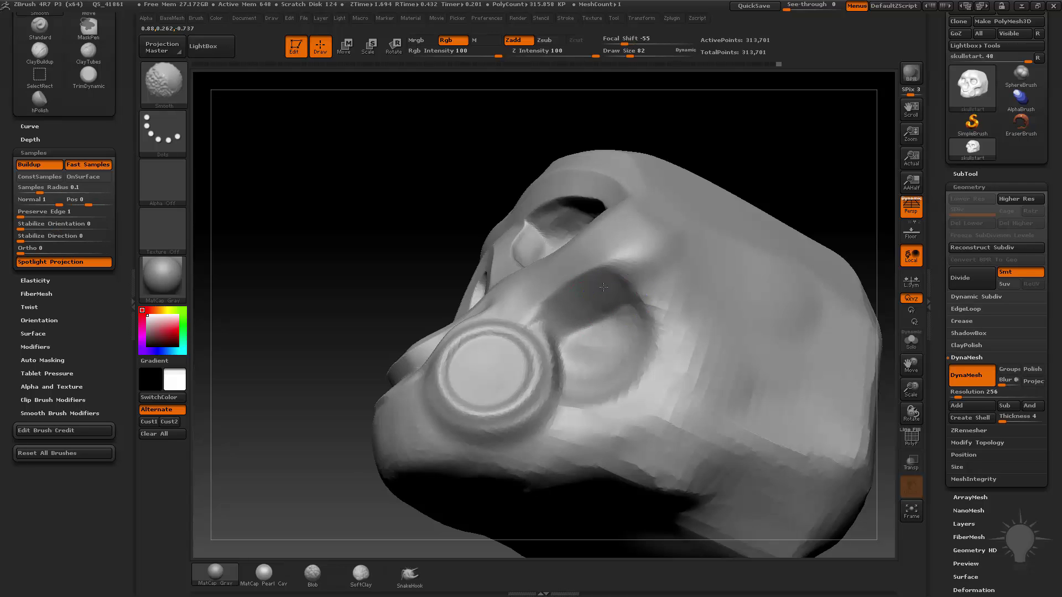
{"action": "left_click_drag", "start_coordinate": [672, 132], "coordinate": [698, 160]}
{"action": "mouse_move", "coordinate": [560, 307]}
{"action": "left_mouse_down"}
{"action": "mouse_move", "coordinate": [532, 304]}
{"action": "mouse_move", "coordinate": [544, 302]}
{"action": "left_mouse_up"}
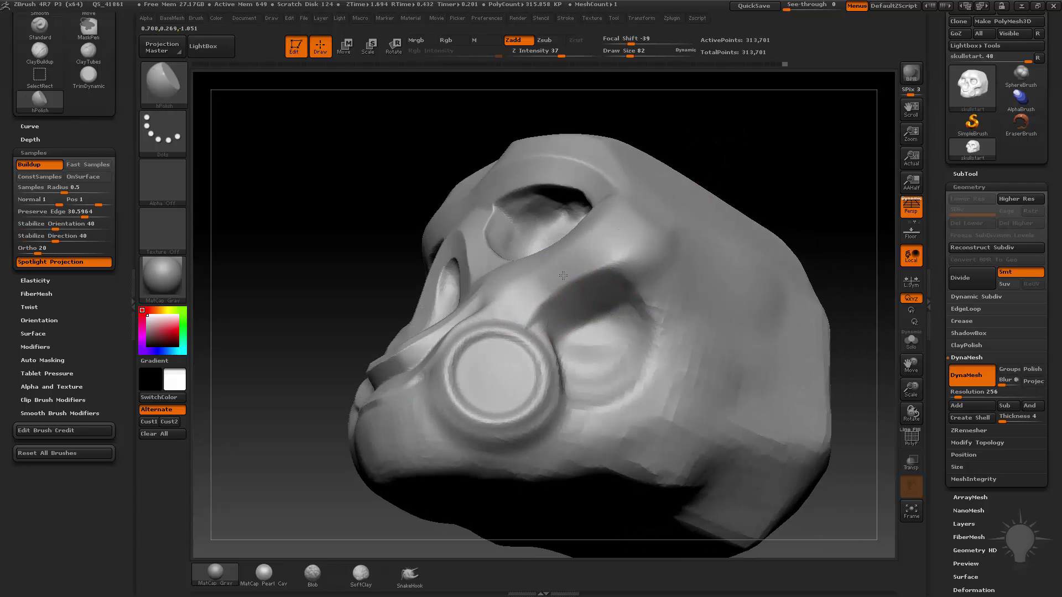
{"action": "left_click_drag", "start_coordinate": [719, 138], "coordinate": [747, 152]}
{"action": "mouse_move", "coordinate": [585, 294]}
{"action": "left_mouse_down"}
{"action": "mouse_move", "coordinate": [553, 307]}
{"action": "mouse_move", "coordinate": [602, 247]}
{"action": "left_mouse_up"}
{"action": "mouse_move", "coordinate": [536, 279]}
{"action": "left_mouse_down"}
{"action": "mouse_move", "coordinate": [486, 284]}
{"action": "mouse_move", "coordinate": [510, 272]}
{"action": "left_mouse_up"}
{"action": "mouse_move", "coordinate": [669, 149]}
{"action": "left_mouse_down"}
{"action": "mouse_move", "coordinate": [541, 283]}
{"action": "mouse_move", "coordinate": [572, 221]}
{"action": "mouse_move", "coordinate": [596, 236]}
{"action": "left_mouse_up"}
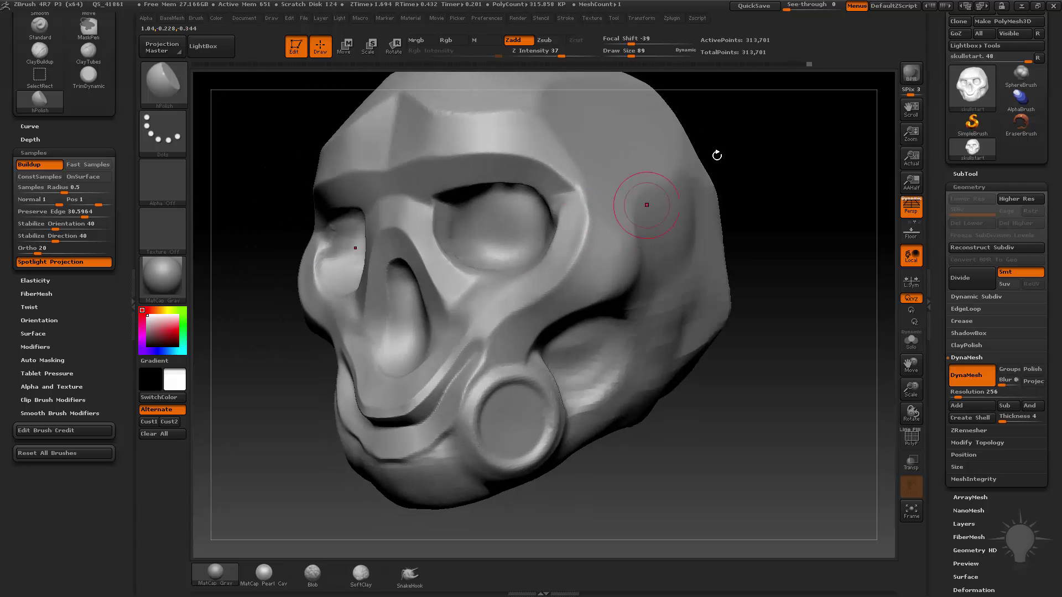
- Polish and smooth the outer rim of the eye socket with hPolish at draw size 78, and remesh the skull with DynaMesh
{"action": "left_click_drag", "start_coordinate": [716, 155], "coordinate": [584, 237]}
{"action": "left_click_drag", "start_coordinate": [665, 223], "coordinate": [552, 244]}
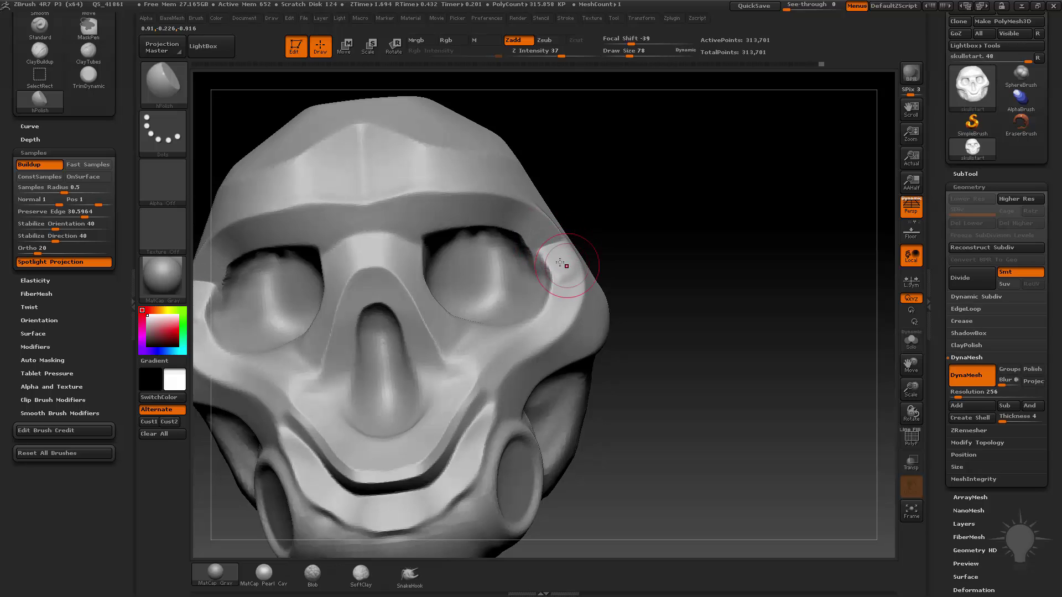
{"action": "left_click_drag", "start_coordinate": [571, 242], "coordinate": [600, 227]}
{"action": "mouse_move", "coordinate": [543, 268]}
{"action": "left_mouse_down", "text": "shift"}
{"action": "mouse_move", "coordinate": [550, 252]}
{"action": "mouse_move", "coordinate": [636, 222]}
{"action": "left_mouse_up", "text": "shift"}
{"action": "left_click_drag", "start_coordinate": [682, 164], "coordinate": [698, 216], "text": "ctrl"}
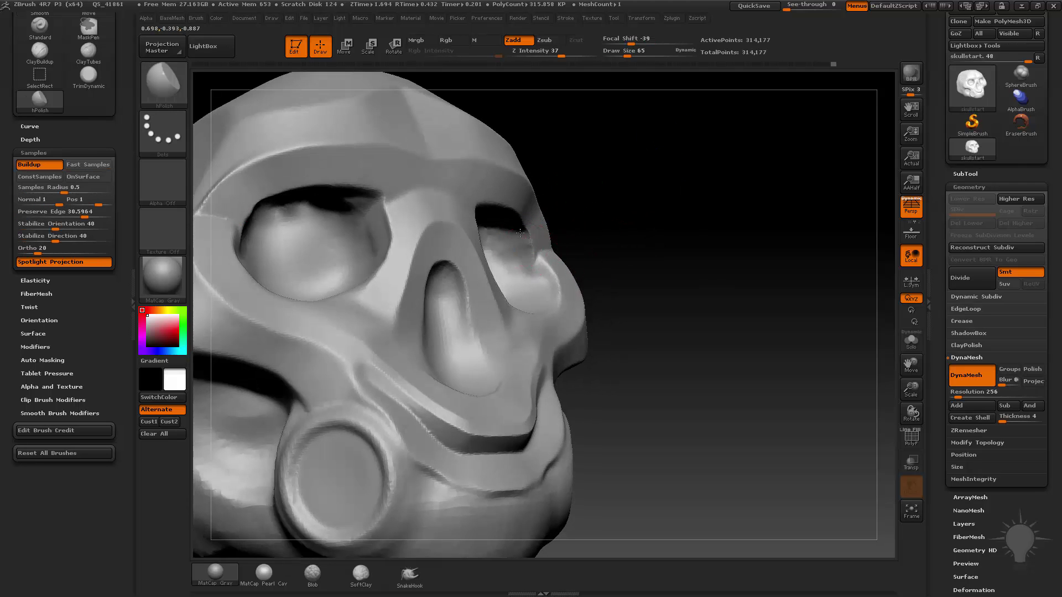
- Adjust the outer eye socket area with the Move brush and polish the cheek edge with hPolish at draw size 82
{"action": "mouse_move", "coordinate": [619, 221]}
{"action": "left_mouse_down"}
{"action": "mouse_move", "coordinate": [611, 150]}
{"action": "mouse_move", "coordinate": [625, 183]}
{"action": "mouse_move", "coordinate": [607, 215]}
{"action": "mouse_move", "coordinate": [525, 255]}
{"action": "left_mouse_up"}
{"action": "key", "text": "s"}
{"action": "key", "text": "b"}
{"action": "key", "text": "m"}
{"action": "key", "text": "v"}
{"action": "key", "text": "s"}
{"action": "left_click_drag", "start_coordinate": [524, 253], "coordinate": [524, 258]}
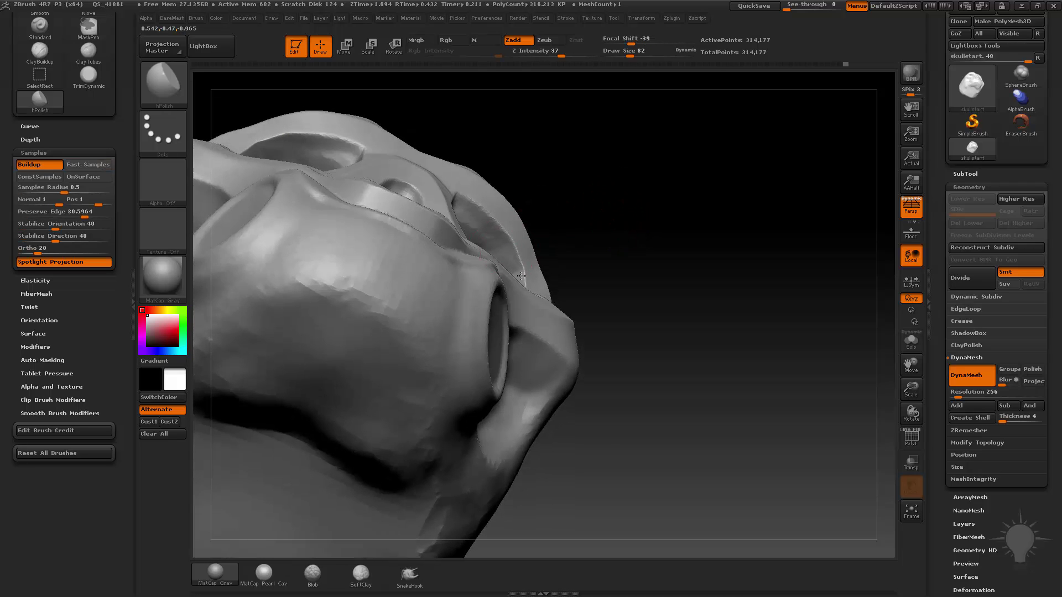
{"action": "left_click_drag", "start_coordinate": [521, 275], "coordinate": [619, 178]}
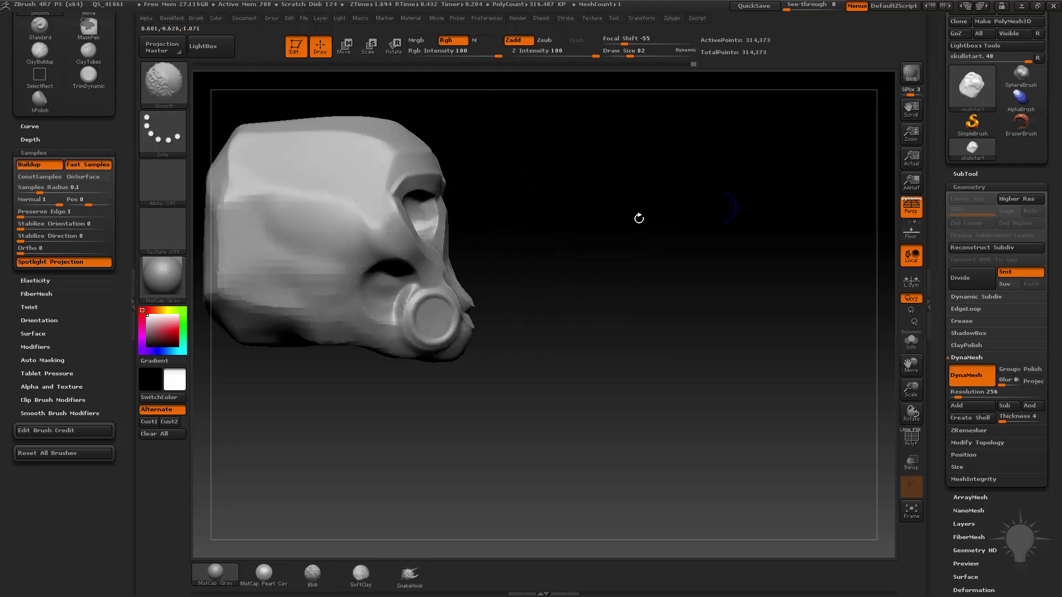
{"action": "mouse_move", "coordinate": [639, 218]}
{"action": "left_mouse_down"}
{"action": "mouse_move", "coordinate": [763, 244]}
{"action": "mouse_move", "coordinate": [763, 209]}
{"action": "mouse_move", "coordinate": [778, 243]}
{"action": "mouse_move", "coordinate": [658, 233]}
{"action": "mouse_move", "coordinate": [763, 265]}
{"action": "mouse_move", "coordinate": [791, 256]}
{"action": "left_mouse_up"}
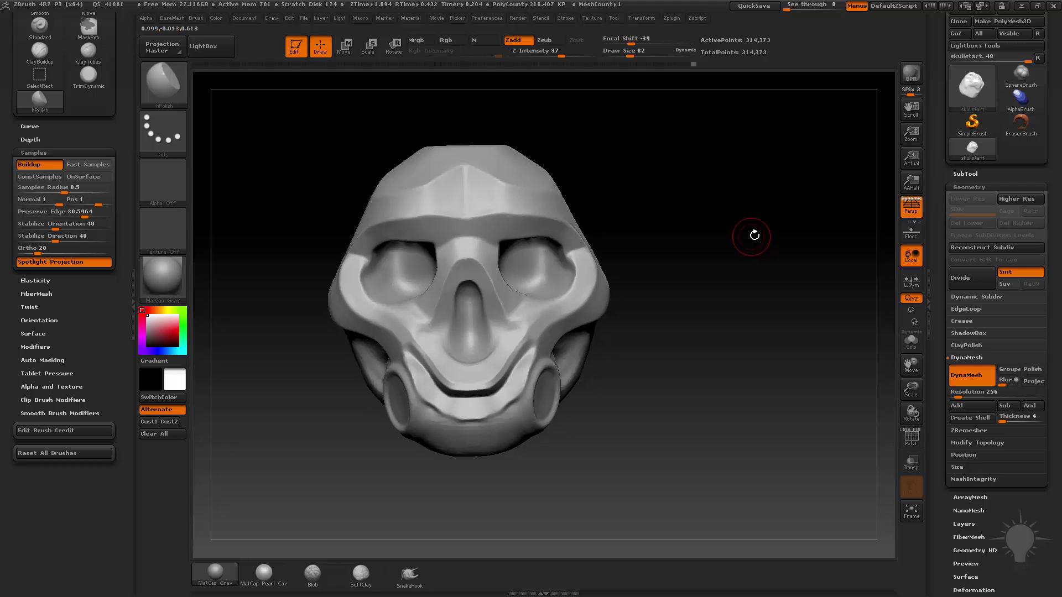
- Bevel the outer edge of the brow ridge with TrimDynamic at draw size 47 and smooth the cut
{"action": "key", "text": "b"}
{"action": "key", "text": "t"}
{"action": "key", "text": "d"}
{"action": "mouse_move", "coordinate": [755, 235]}
{"action": "left_mouse_down"}
{"action": "mouse_move", "coordinate": [764, 260]}
{"action": "mouse_move", "coordinate": [741, 227]}
{"action": "mouse_move", "coordinate": [780, 221]}
{"action": "left_mouse_up"}
{"action": "mouse_move", "coordinate": [644, 237]}
{"action": "left_mouse_down"}
{"action": "mouse_move", "coordinate": [708, 201]}
{"action": "mouse_move", "coordinate": [805, 218]}
{"action": "left_mouse_up"}
{"action": "key", "text": "s"}
{"action": "left_click_drag", "start_coordinate": [394, 272], "coordinate": [387, 274]}
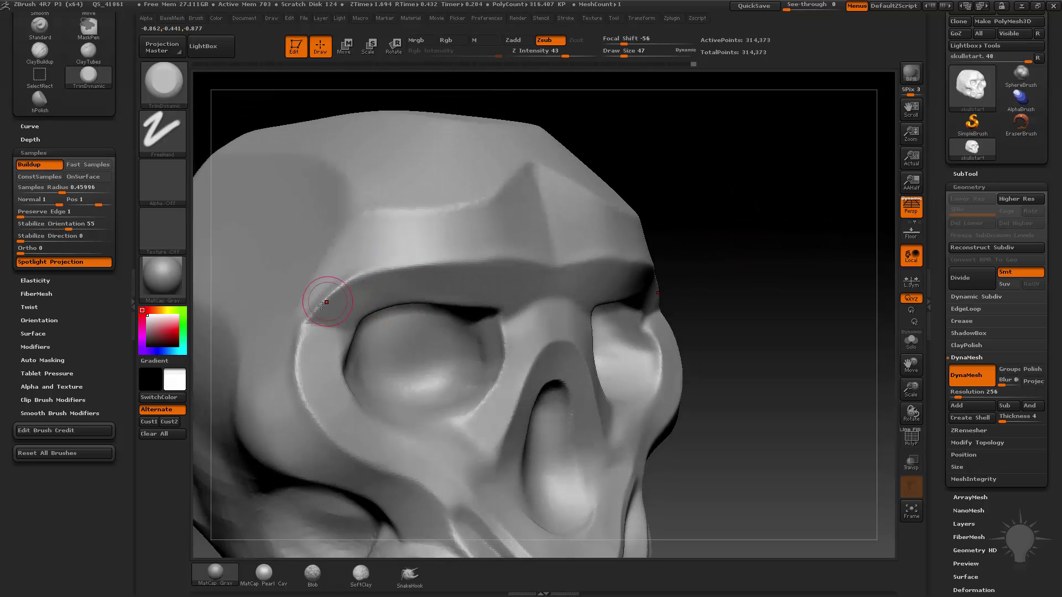
{"action": "left_click_drag", "start_coordinate": [323, 305], "coordinate": [308, 317]}
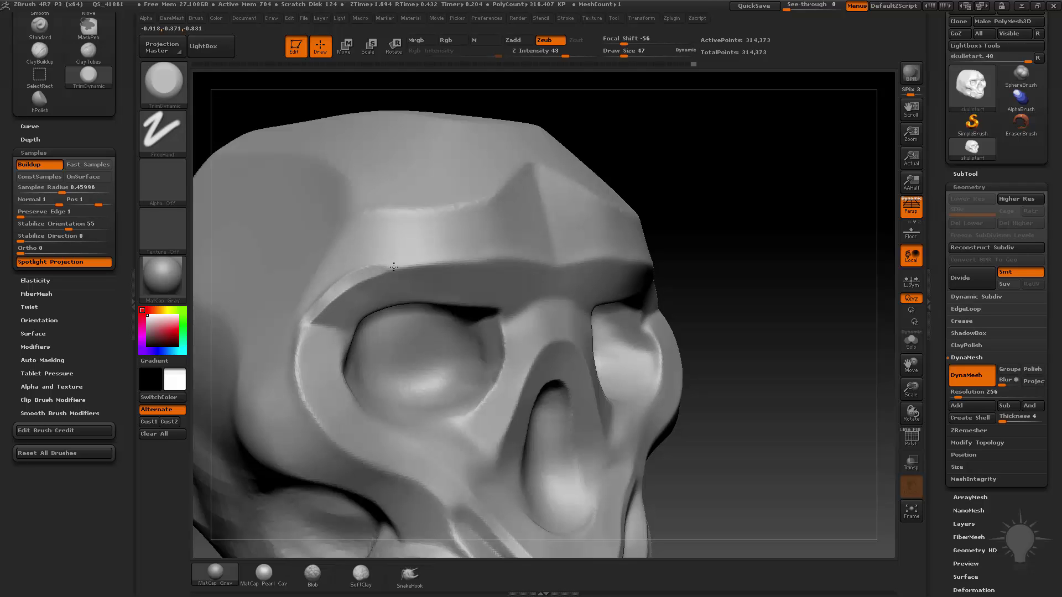
{"action": "left_click_drag", "start_coordinate": [745, 209], "coordinate": [908, 219], "text": "alt"}
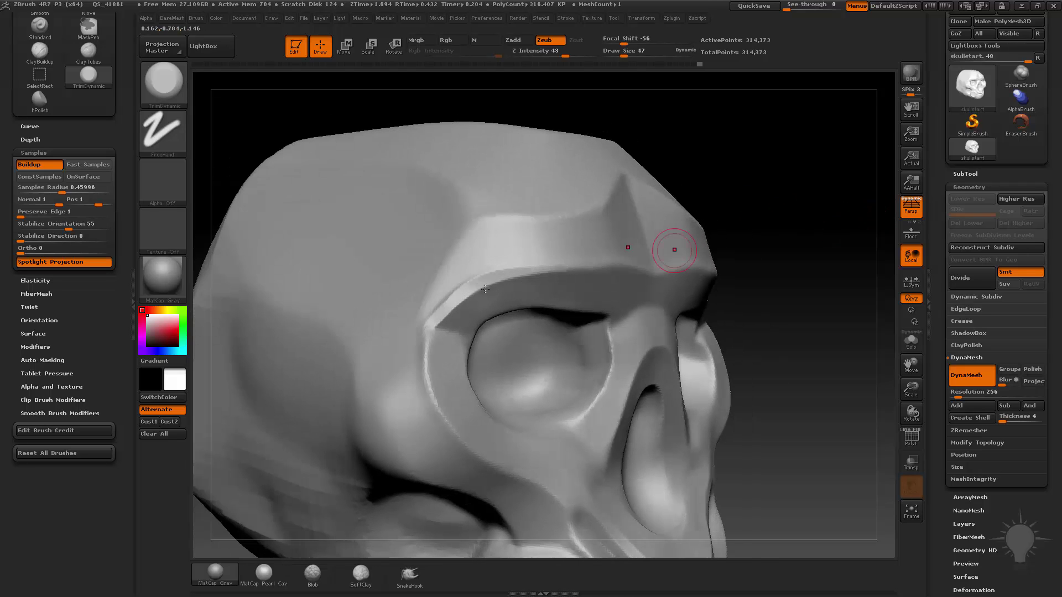
{"action": "mouse_move", "coordinate": [457, 301]}
{"action": "left_mouse_down", "text": "shift"}
{"action": "mouse_move", "coordinate": [495, 277]}
{"action": "mouse_move", "coordinate": [598, 266]}
{"action": "left_mouse_up", "text": "shift"}
- Polish the bevelled outer brow edge with hPolish, reducing the draw size from 47 to 42
{"action": "left_click_drag", "start_coordinate": [851, 224], "coordinate": [812, 231], "text": "alt"}
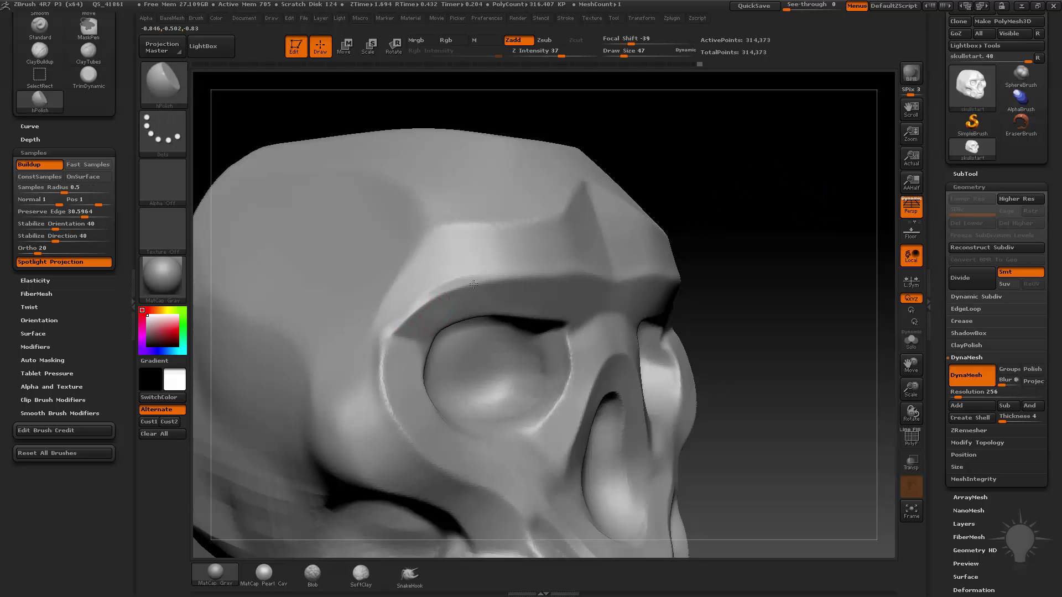
{"action": "left_click_drag", "start_coordinate": [473, 285], "coordinate": [392, 331]}
{"action": "key", "text": "bracketleft"}
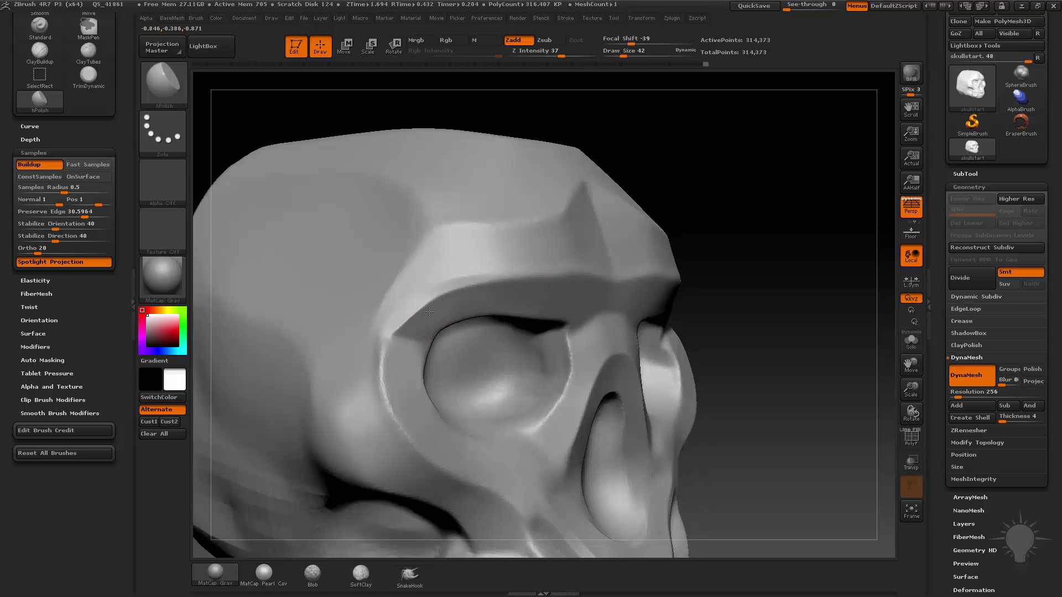
- Adjust the outer corner of the brow with the Move brush, reducing the draw size to 59
{"action": "left_click_drag", "start_coordinate": [698, 256], "coordinate": [748, 256]}
{"action": "key", "text": "b"}
{"action": "key", "text": "m"}
{"action": "key", "text": "v"}
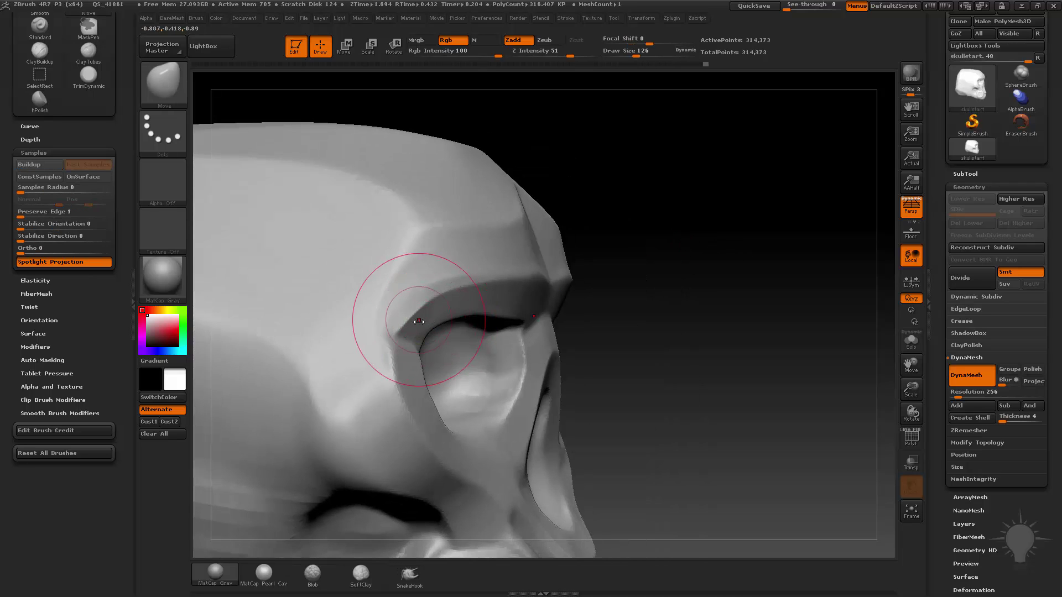
{"action": "key", "text": "bracketleft"}
{"action": "key", "text": "bracketleft"}
{"action": "key", "text": "bracketleft"}
{"action": "key", "text": "bracketleft"}
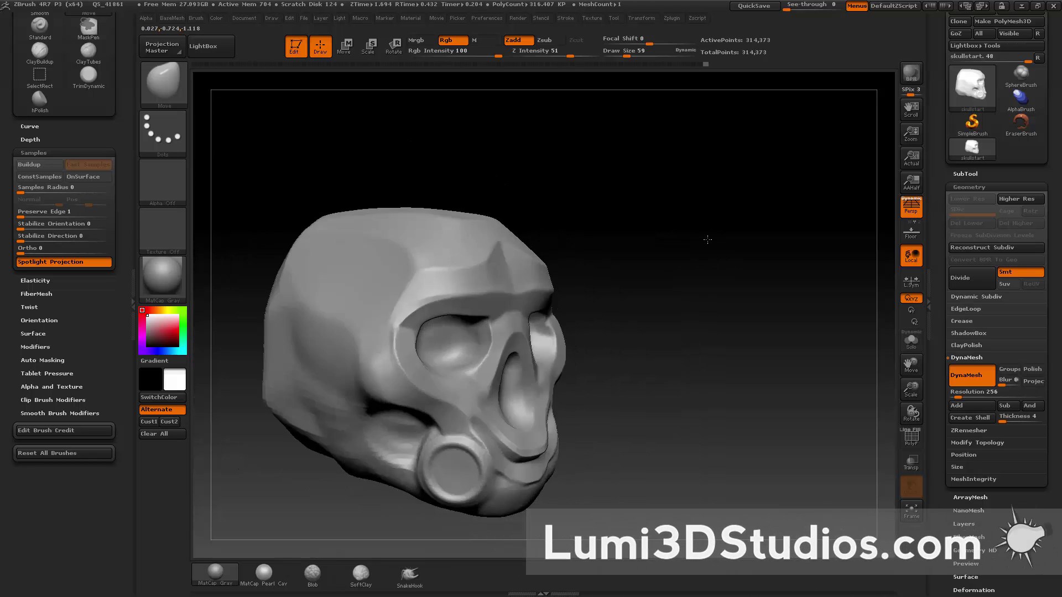
{"action": "mouse_move", "coordinate": [707, 240]}
{"action": "left_mouse_down"}
{"action": "mouse_move", "coordinate": [695, 236]}
{"action": "mouse_move", "coordinate": [711, 224]}
{"action": "left_mouse_up"}
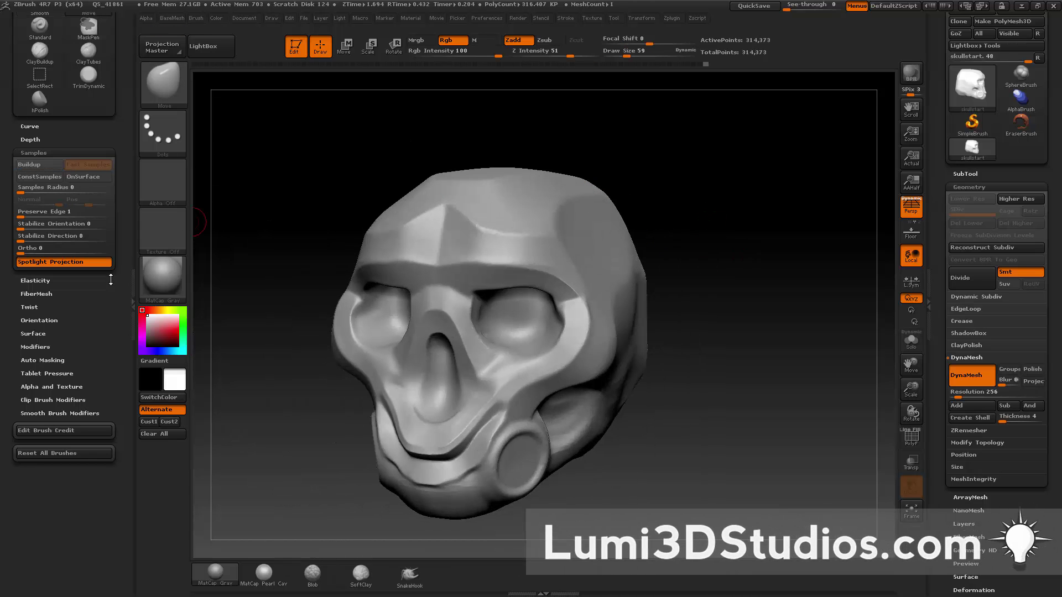